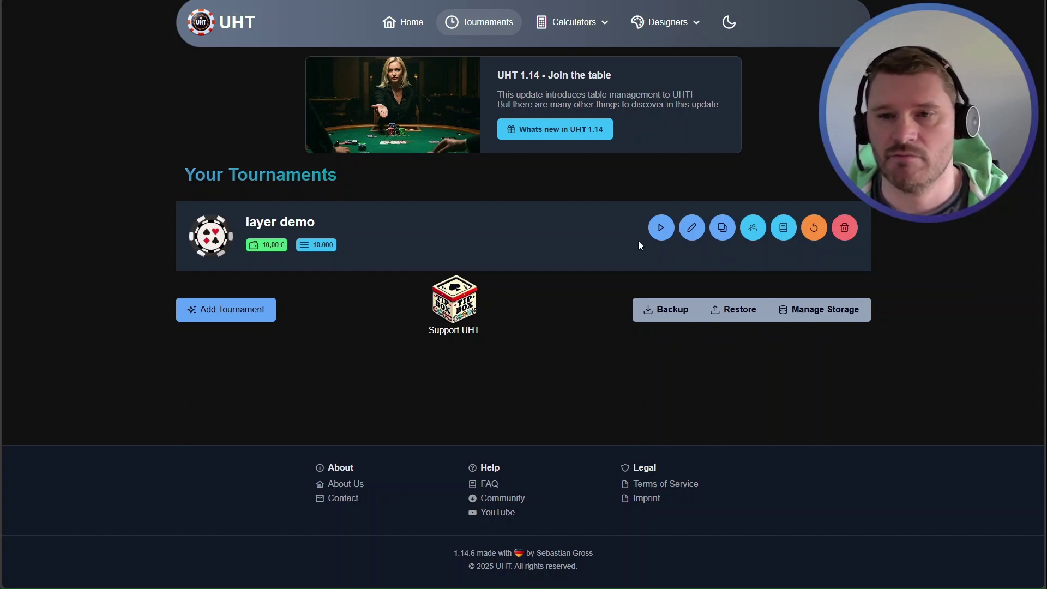
Open the clock of the layer demo tournament and show its tournament controls.
{"action": "left_click", "coordinate": [661, 227]}
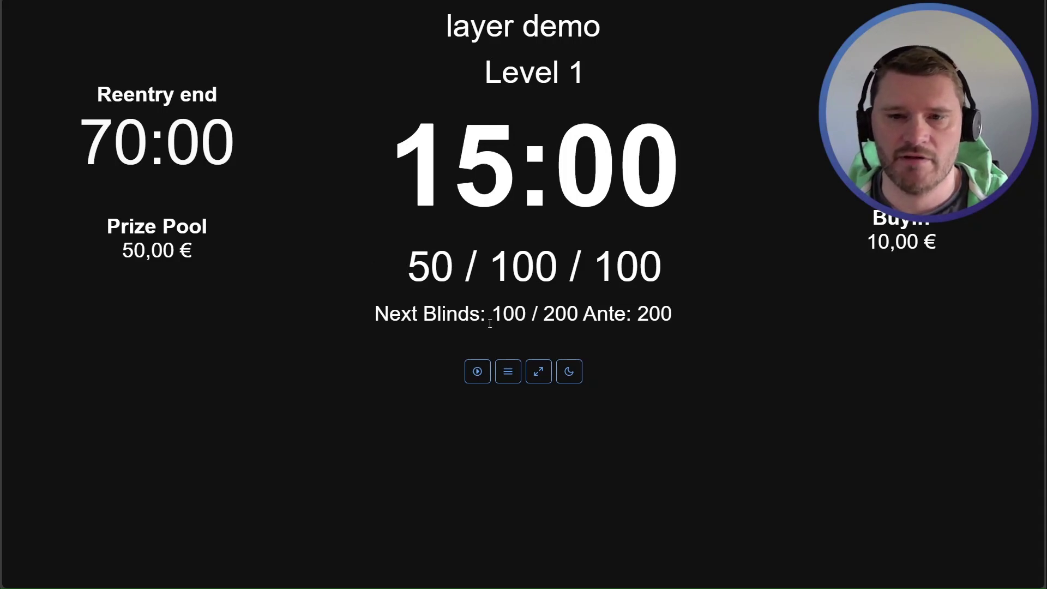
{"action": "left_click", "coordinate": [509, 373]}
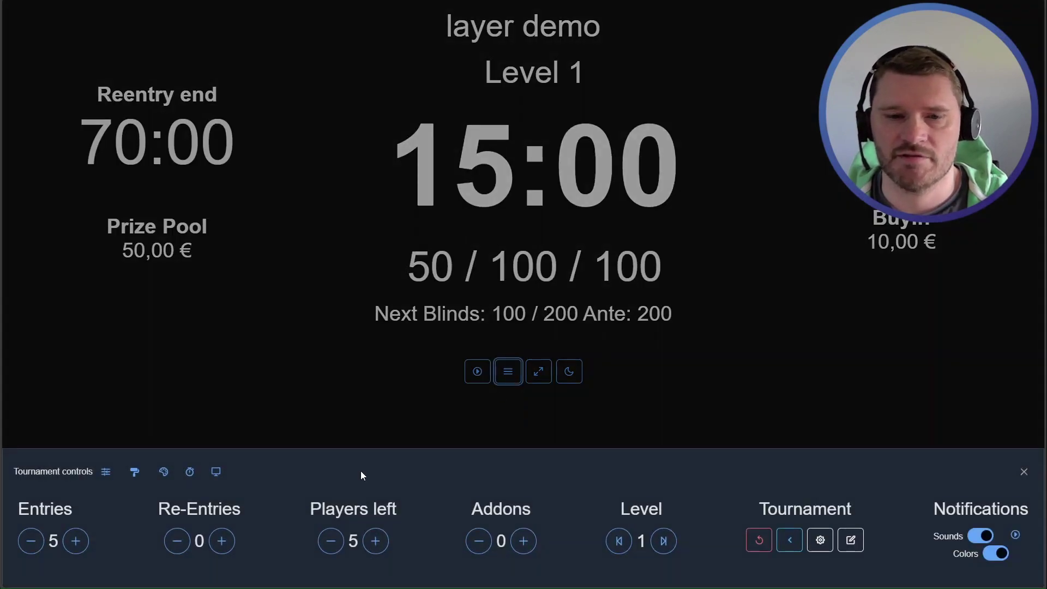
Set the tournament countdown to 07.03.2025 12:15 and return to the clock.
{"action": "left_click", "coordinate": [188, 479]}
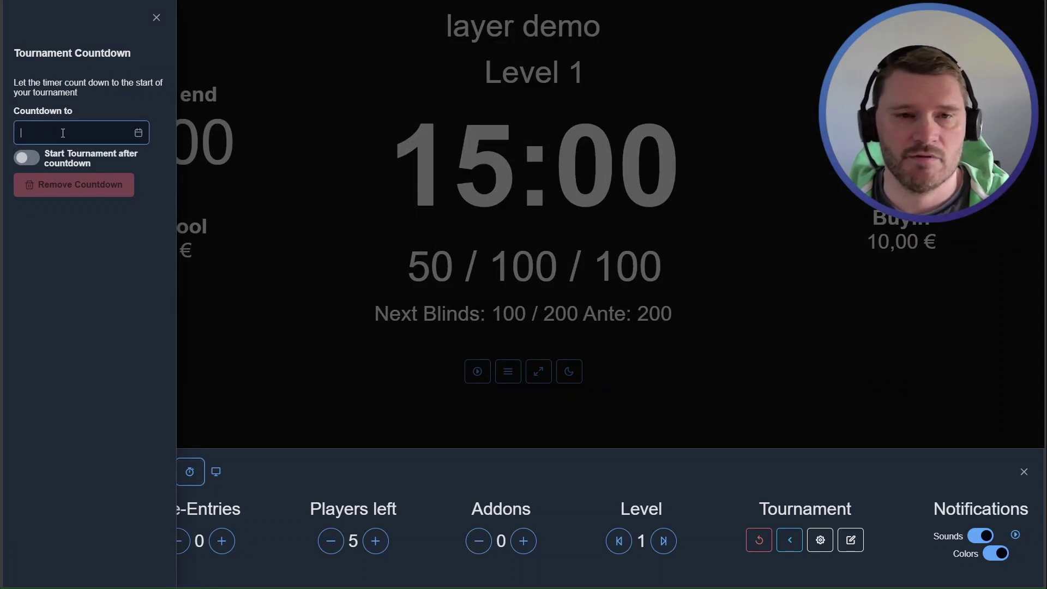
{"action": "left_click", "coordinate": [61, 137]}
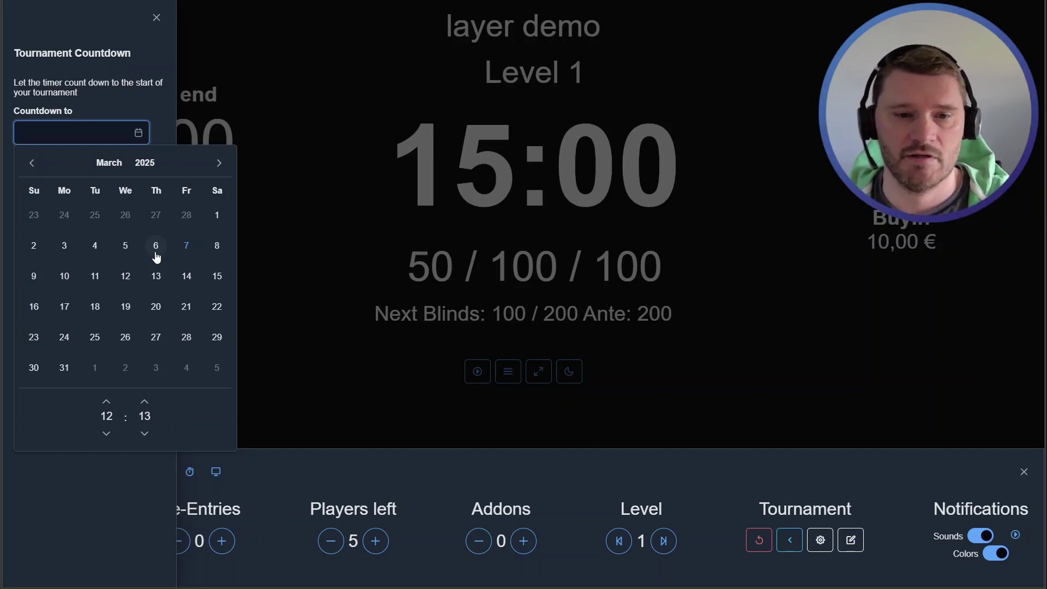
{"action": "left_click", "coordinate": [144, 402]}
{"action": "left_click", "coordinate": [144, 402]}
{"action": "left_click", "coordinate": [88, 490]}
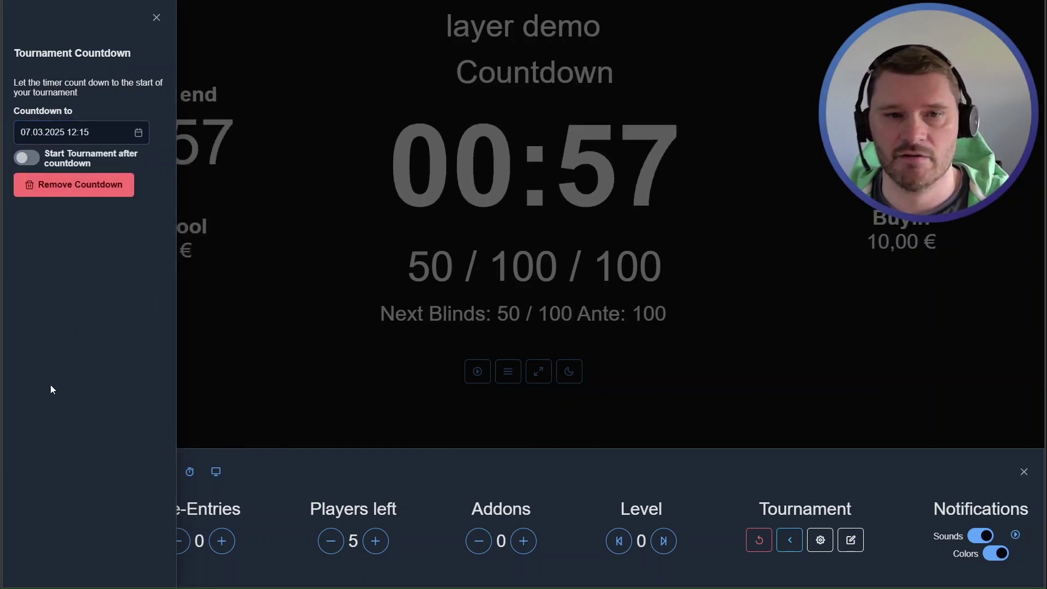
{"action": "left_click", "coordinate": [388, 324]}
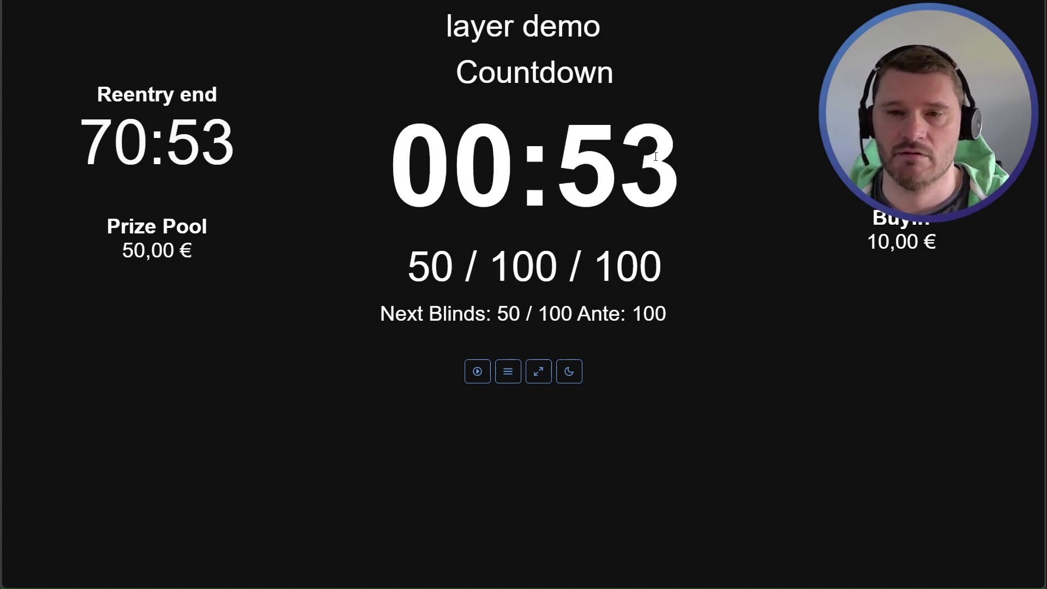
Switch automatic tournament start after the countdown on and off again, and remove the countdown.
{"action": "left_click", "coordinate": [508, 372]}
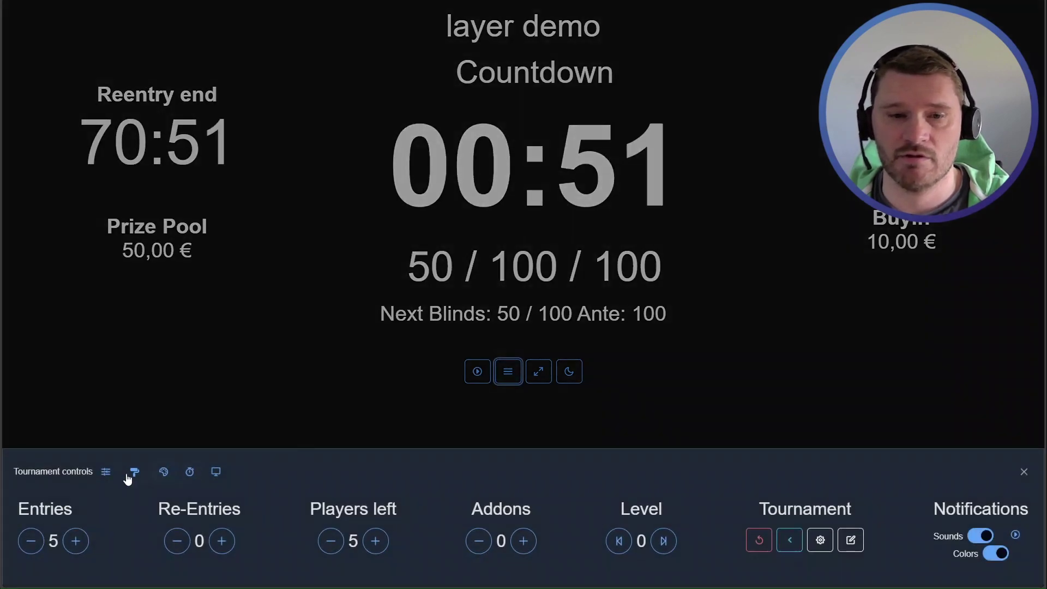
{"action": "left_click", "coordinate": [105, 484]}
{"action": "left_click", "coordinate": [214, 472]}
{"action": "left_click", "coordinate": [190, 472]}
{"action": "left_click", "coordinate": [42, 166]}
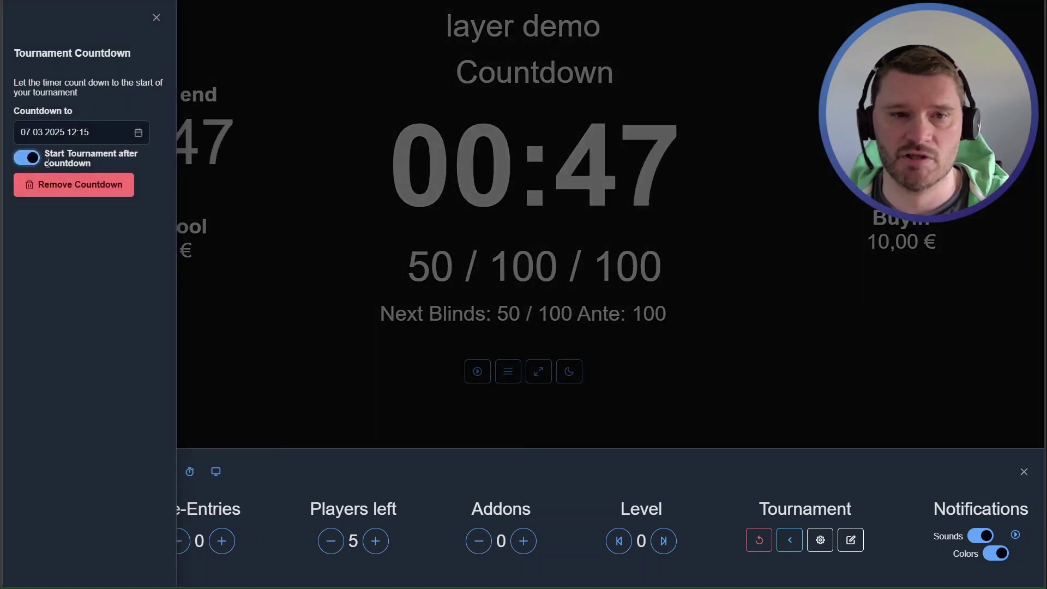
{"action": "left_click", "coordinate": [34, 160]}
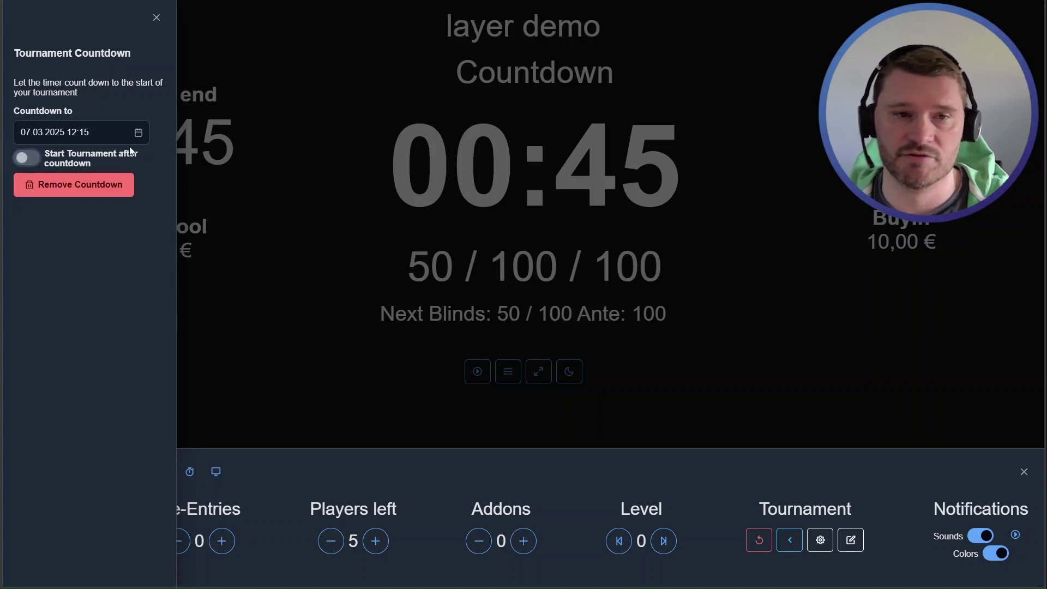
{"action": "left_click", "coordinate": [86, 191]}
{"action": "left_click", "coordinate": [511, 361]}
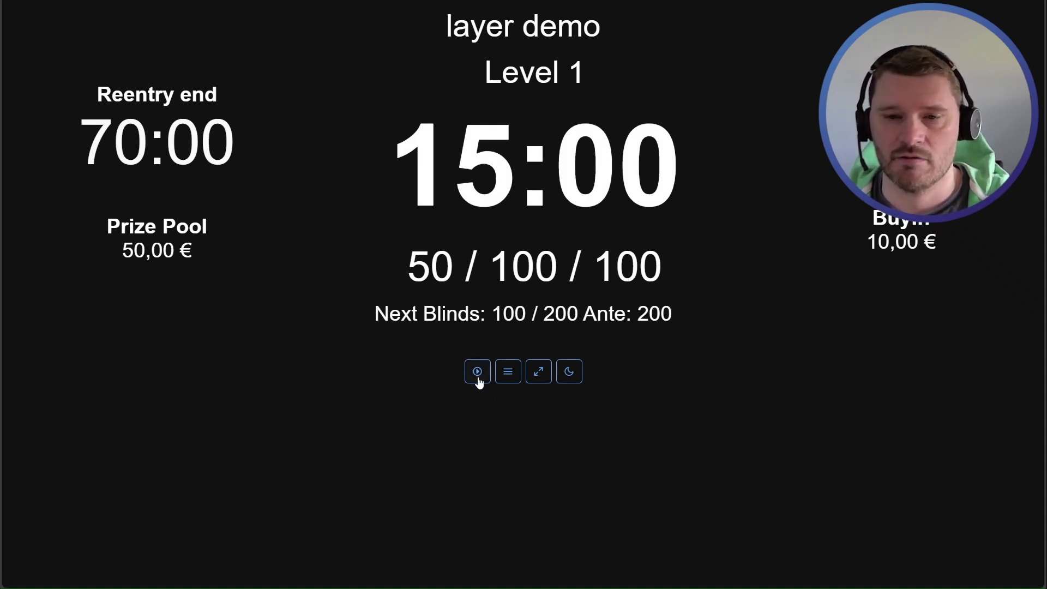
Start the tournament timer at level 1 and check the Reentry end time.
{"action": "left_click", "coordinate": [504, 377]}
{"action": "left_click", "coordinate": [502, 376]}
{"action": "left_click", "coordinate": [478, 372]}
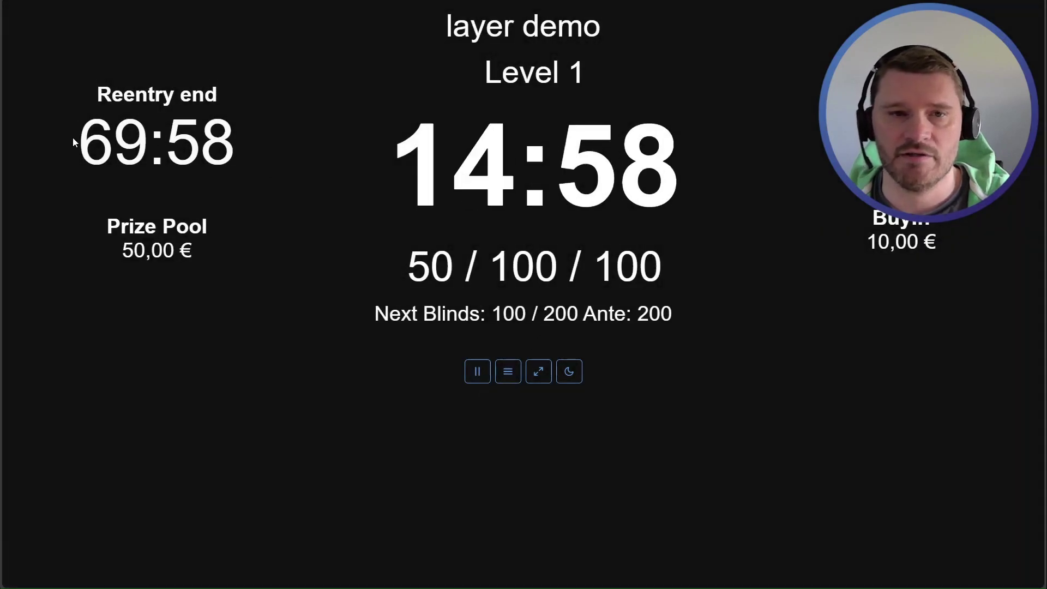
{"action": "left_click_drag", "start_coordinate": [77, 140], "coordinate": [228, 133]}
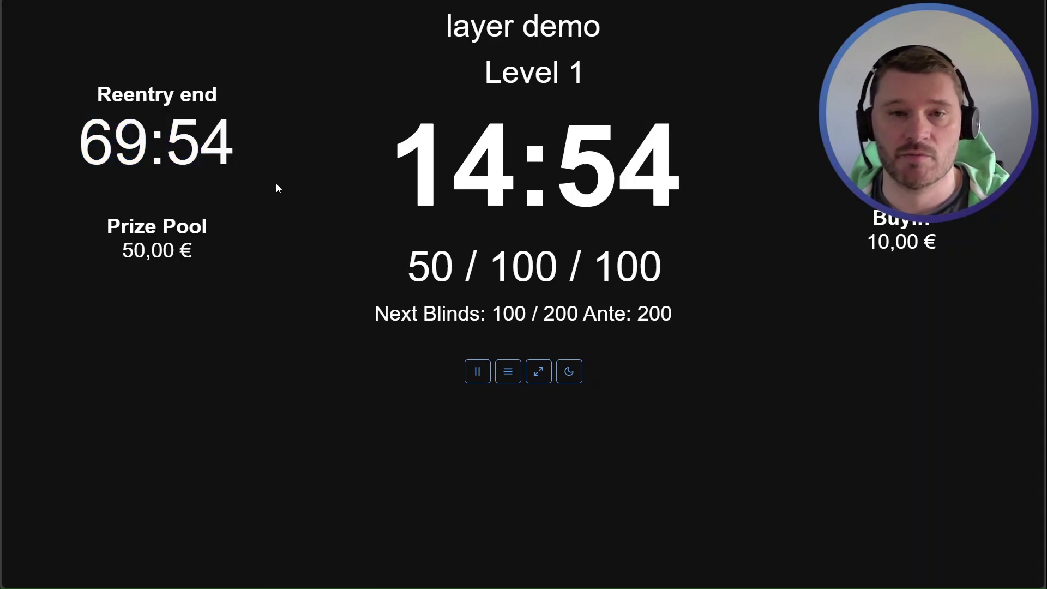
{"action": "left_click_drag", "start_coordinate": [82, 134], "coordinate": [192, 136]}
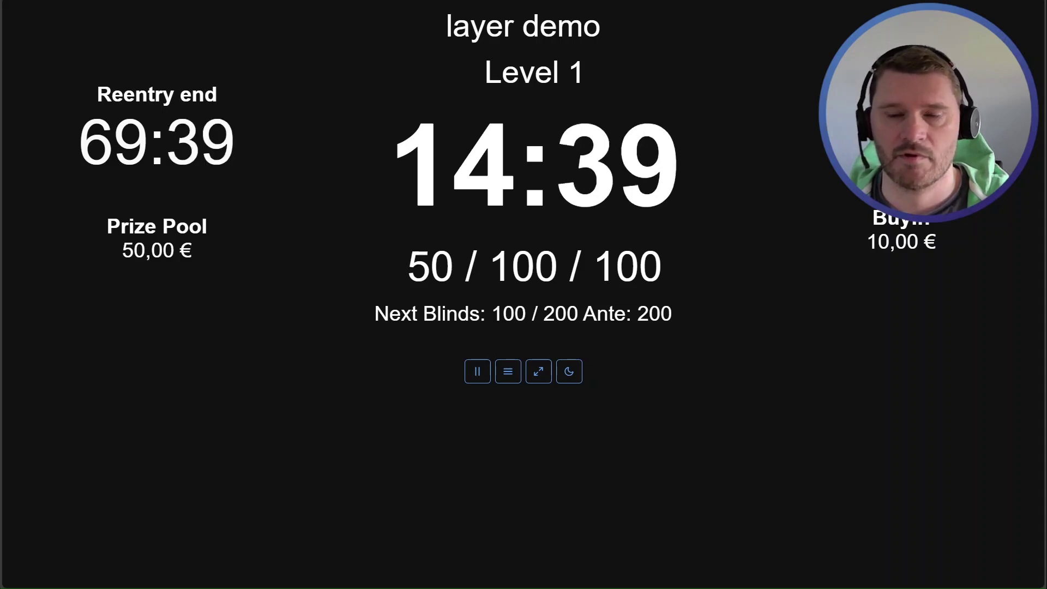
Advance the tournament from level 1 through level 4 into the break.
{"action": "left_click", "coordinate": [517, 375]}
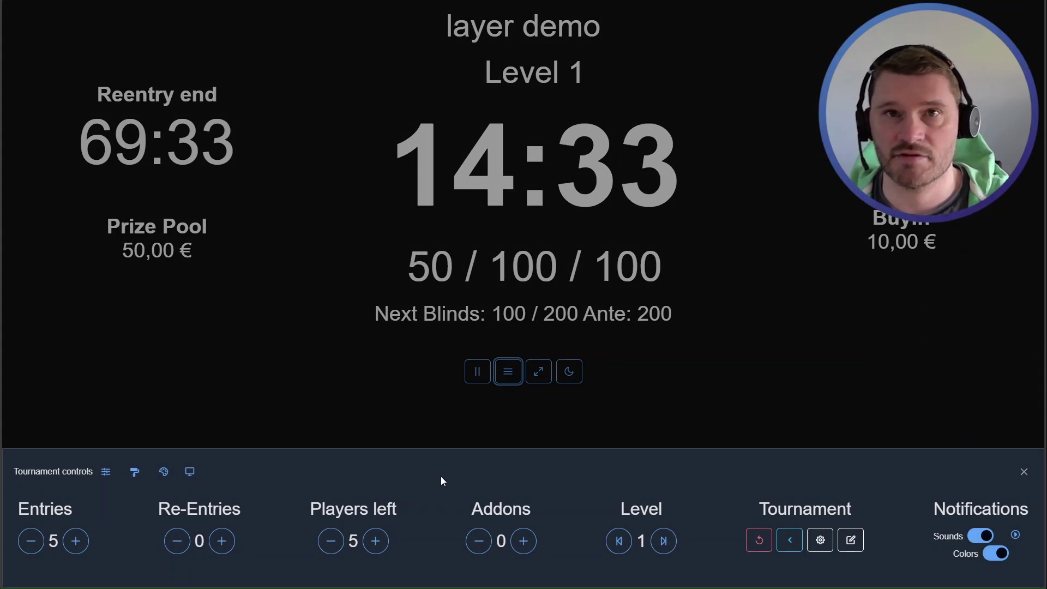
{"action": "left_click", "coordinate": [666, 545]}
{"action": "left_click", "coordinate": [668, 547]}
{"action": "left_click", "coordinate": [665, 542]}
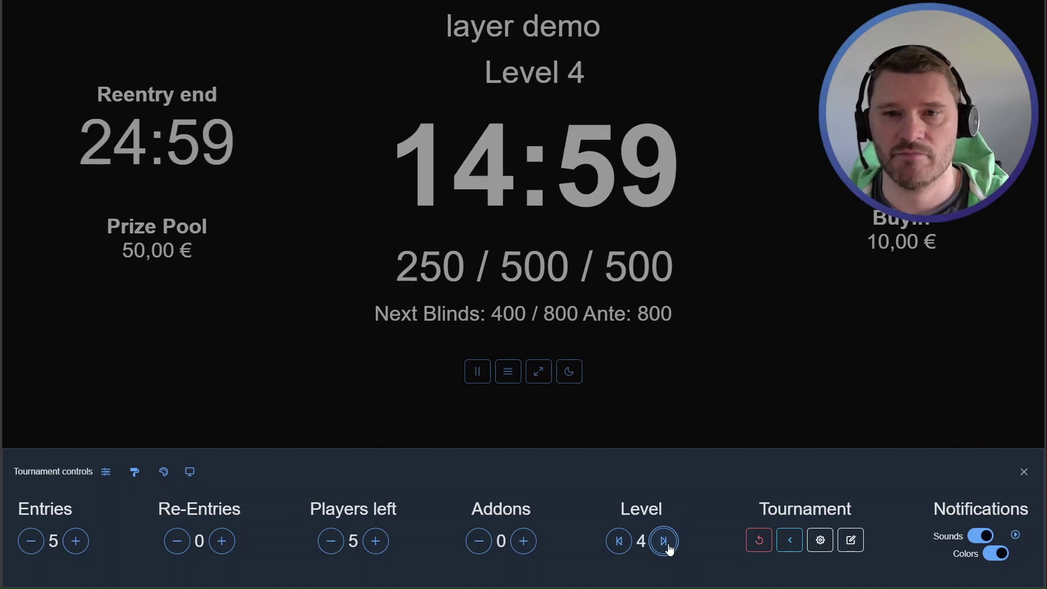
{"action": "left_click", "coordinate": [667, 545]}
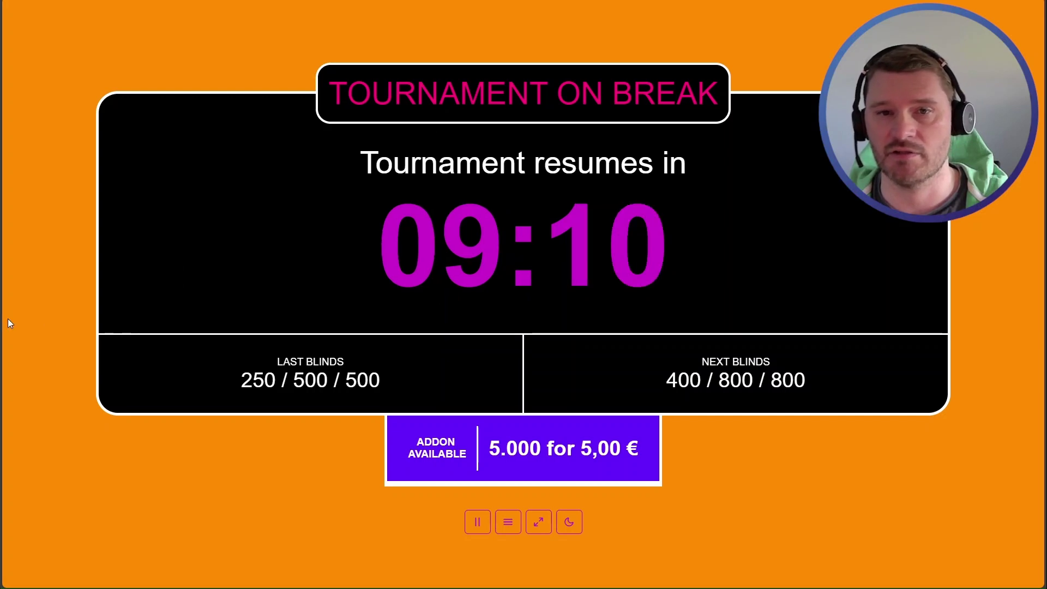
Move the tournament back and forth between level 4, the break and level 5, ending on level 4.
{"action": "left_click", "coordinate": [508, 523]}
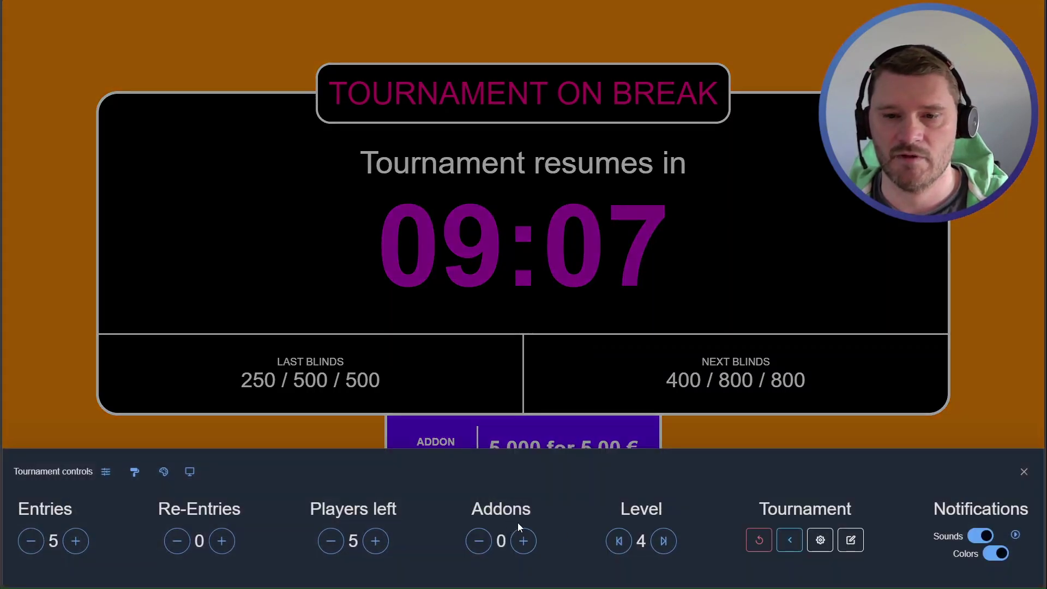
{"action": "left_click", "coordinate": [620, 541]}
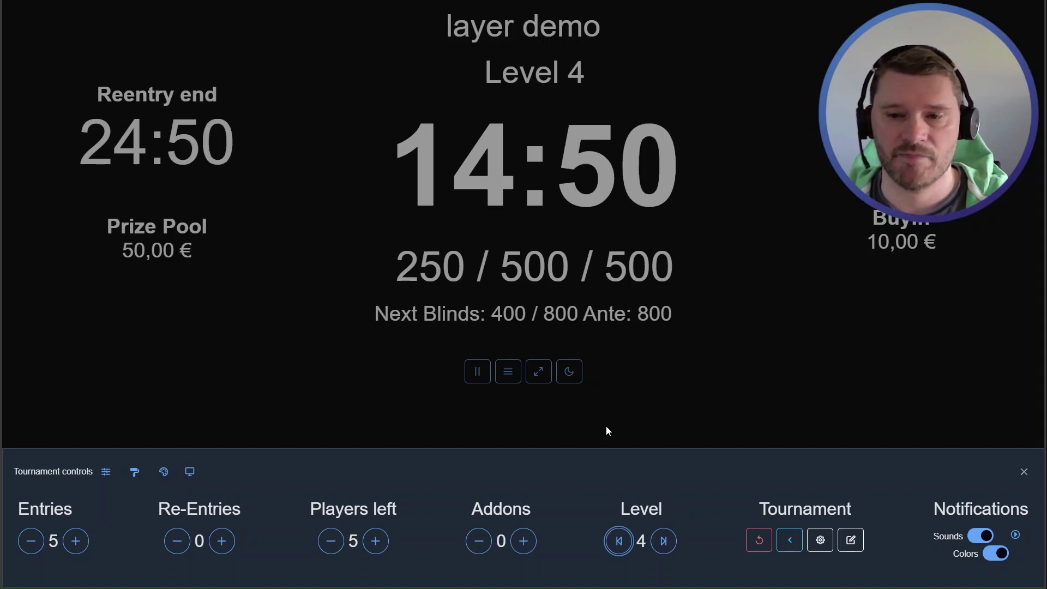
{"action": "left_click", "coordinate": [665, 542]}
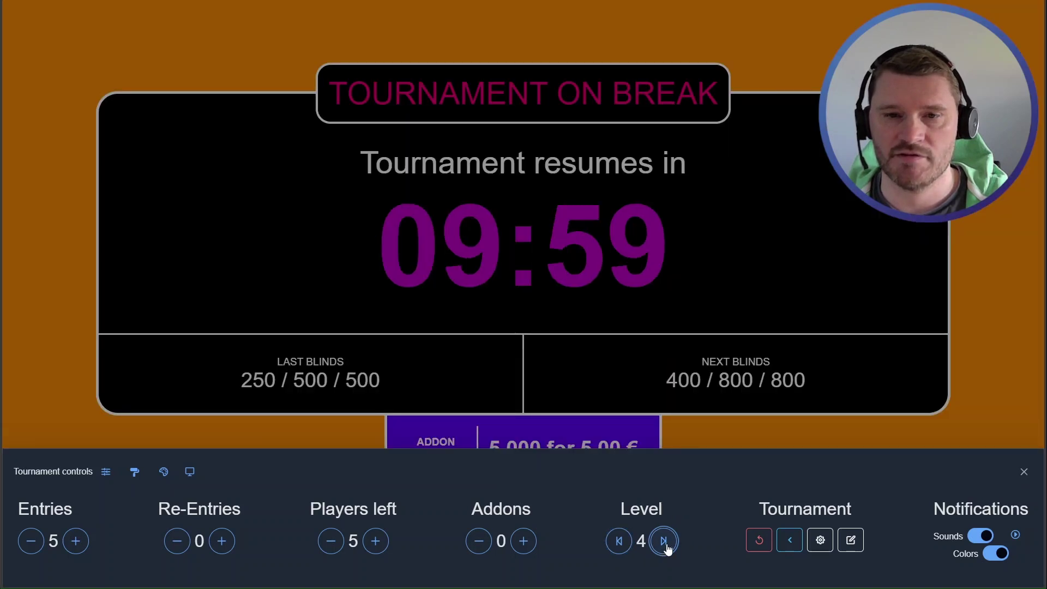
{"action": "left_click", "coordinate": [666, 545]}
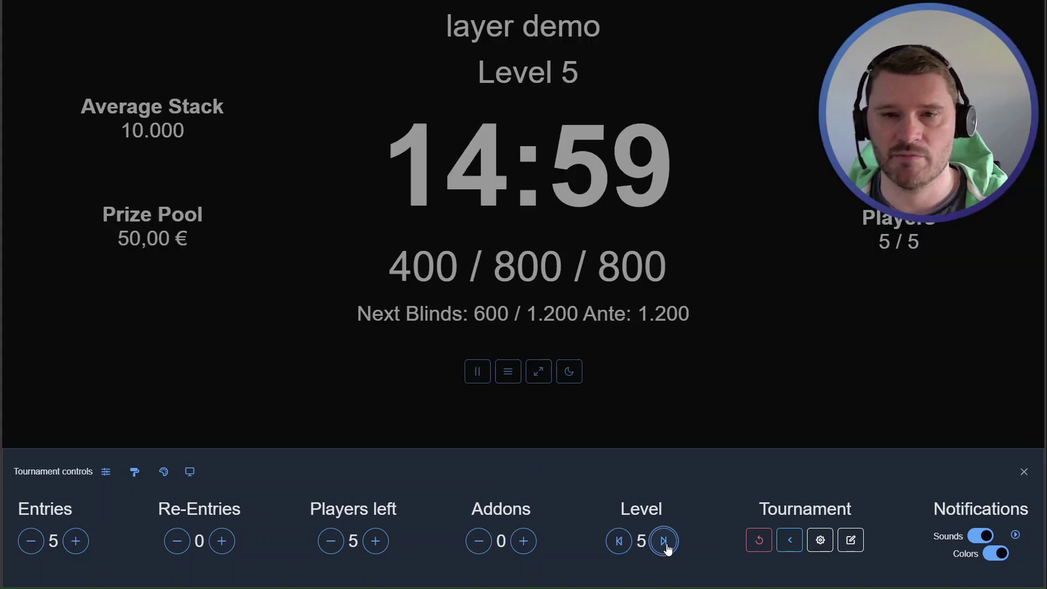
{"action": "left_click", "coordinate": [620, 542]}
{"action": "left_click", "coordinate": [620, 543]}
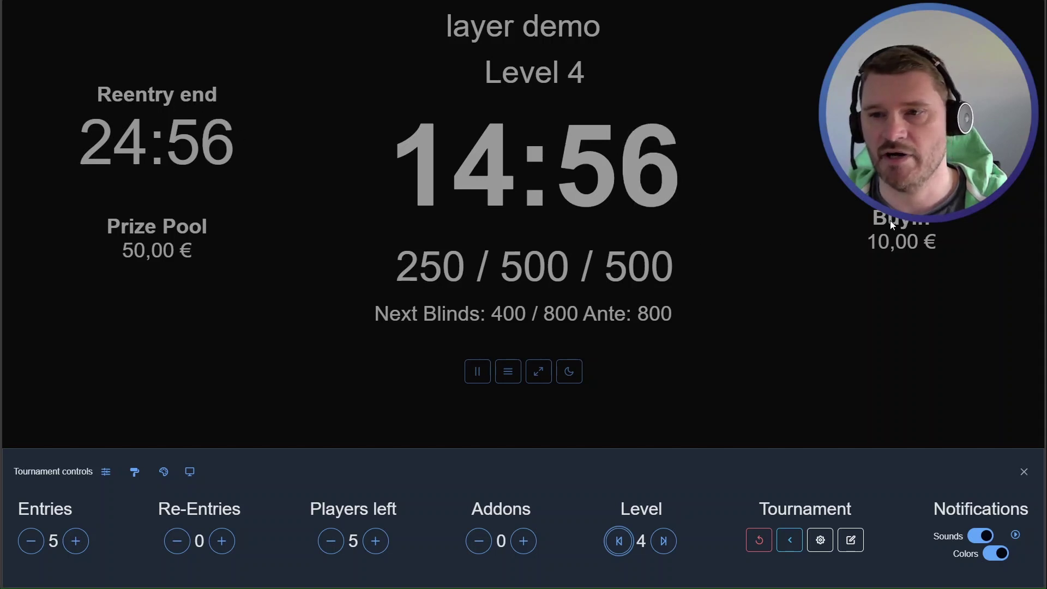
Advance the tournament through the break to level 5 and review the Players, Average Stack and Prize Pool displays.
{"action": "left_click", "coordinate": [671, 549]}
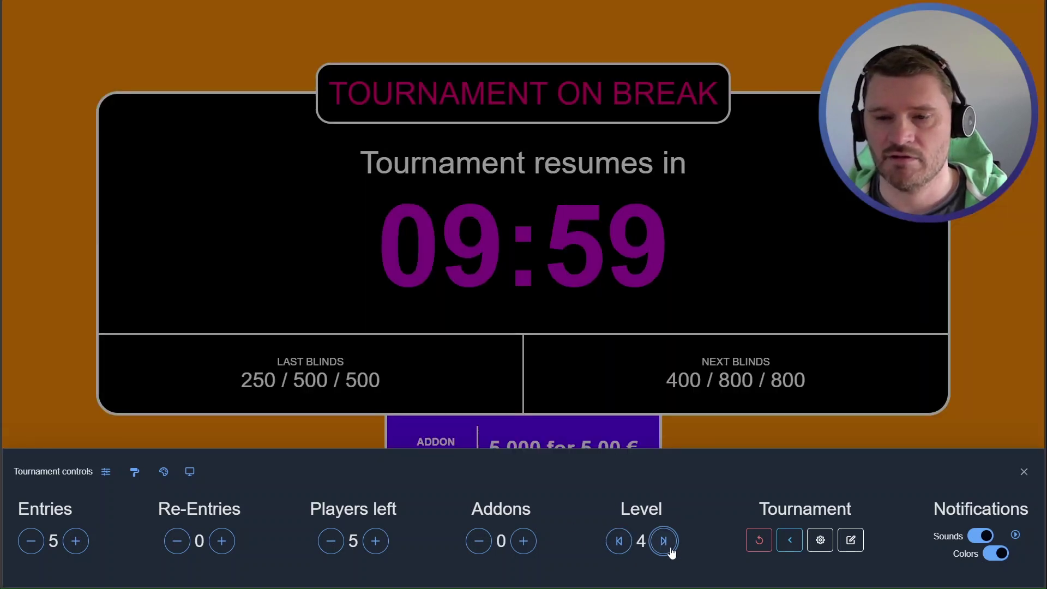
{"action": "left_click", "coordinate": [667, 543]}
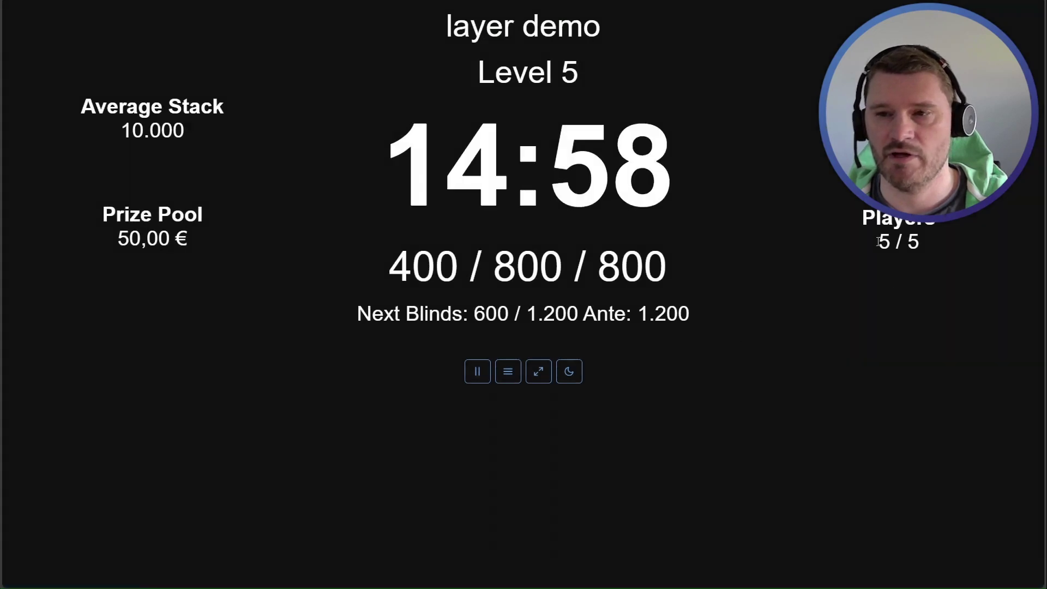
{"action": "left_click_drag", "start_coordinate": [862, 212], "coordinate": [935, 250]}
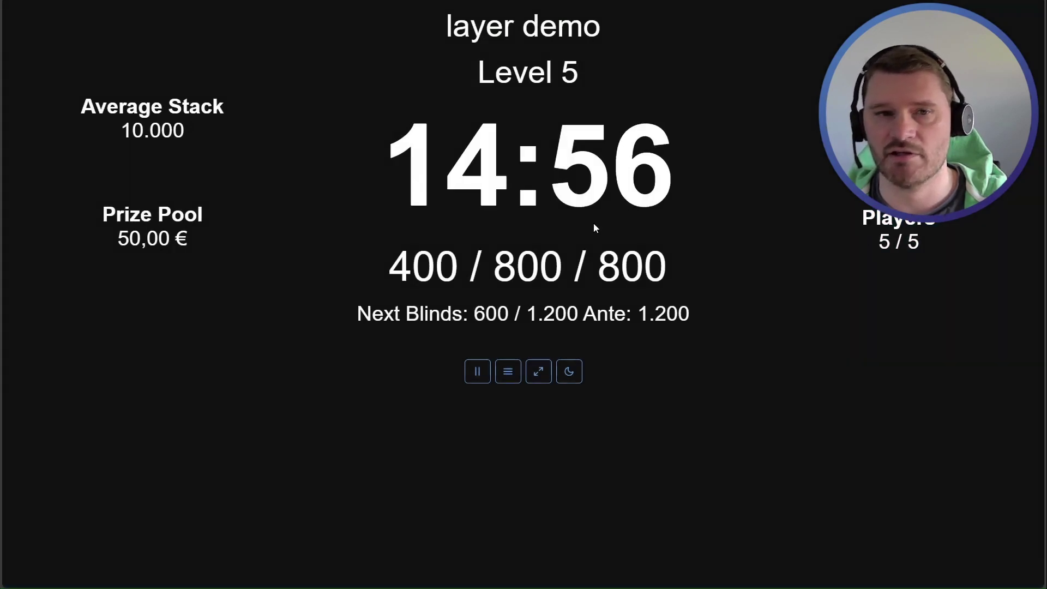
{"action": "left_click_drag", "start_coordinate": [95, 106], "coordinate": [215, 153]}
{"action": "left_click_drag", "start_coordinate": [100, 208], "coordinate": [236, 264]}
{"action": "left_click", "coordinate": [414, 355]}
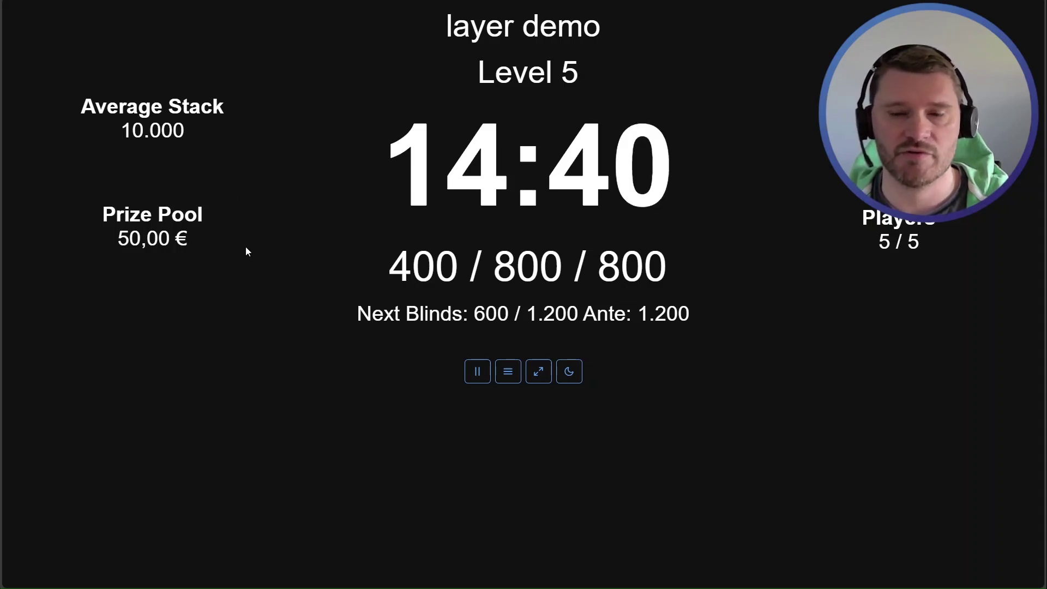
Advance the tournament to level 6 and reduce the players left to 3.
{"action": "left_click", "coordinate": [513, 370]}
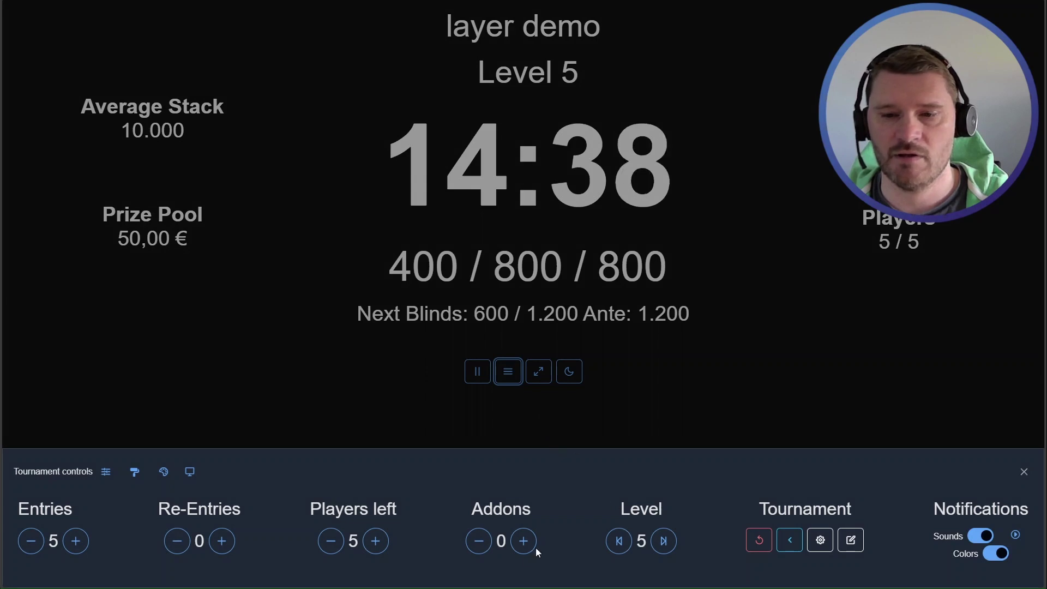
{"action": "left_click", "coordinate": [664, 541]}
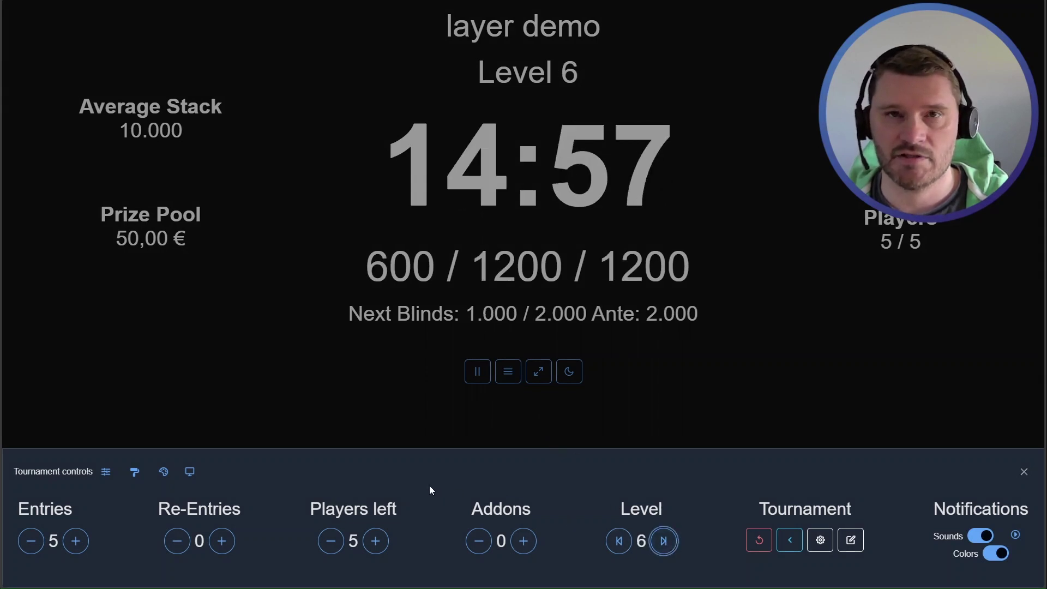
{"action": "left_click", "coordinate": [331, 542]}
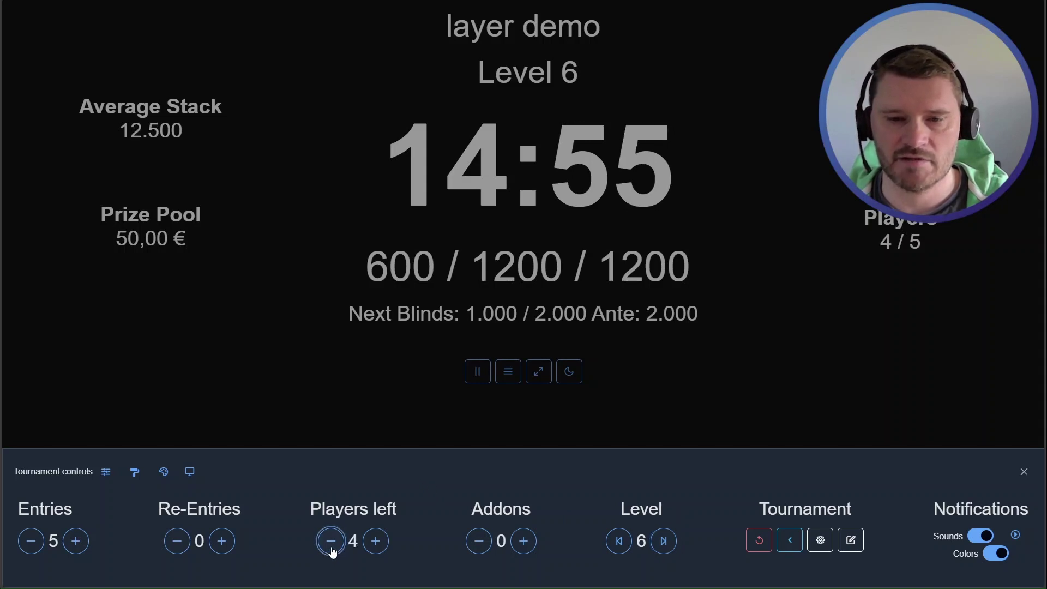
{"action": "left_click", "coordinate": [331, 542]}
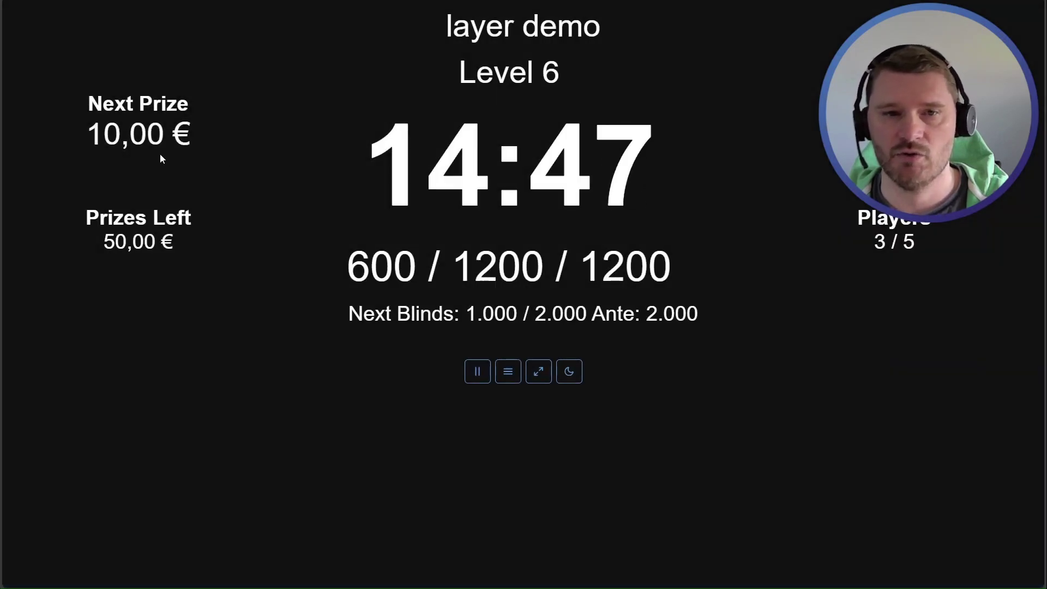
Examine the Next Prize and Prizes Left values on the clock with three players remaining.
{"action": "left_click_drag", "start_coordinate": [96, 103], "coordinate": [198, 126]}
{"action": "left_click", "coordinate": [201, 141]}
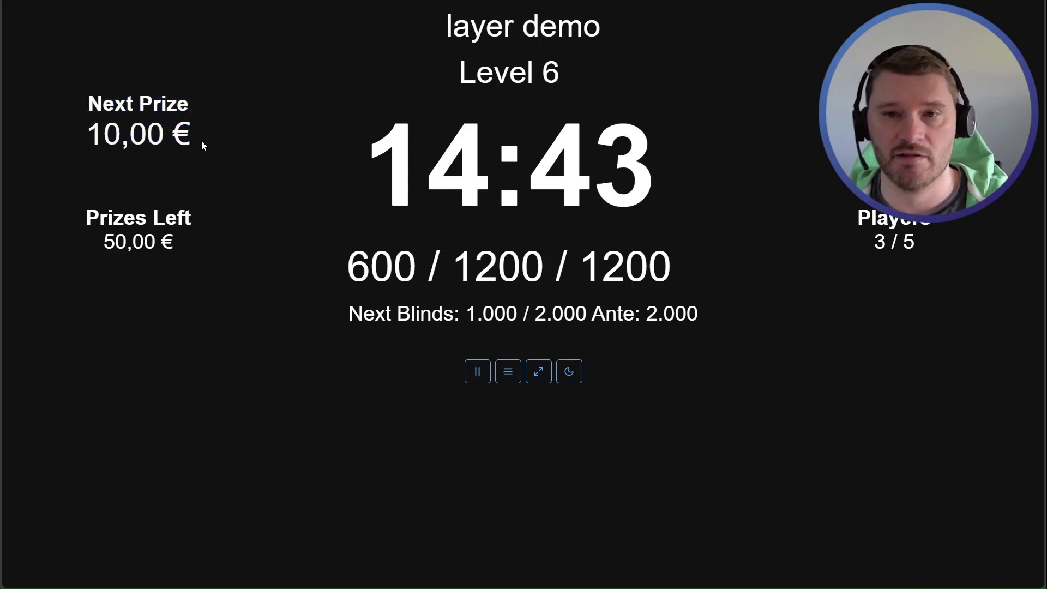
{"action": "left_click_drag", "start_coordinate": [83, 210], "coordinate": [196, 250]}
{"action": "left_click", "coordinate": [237, 268]}
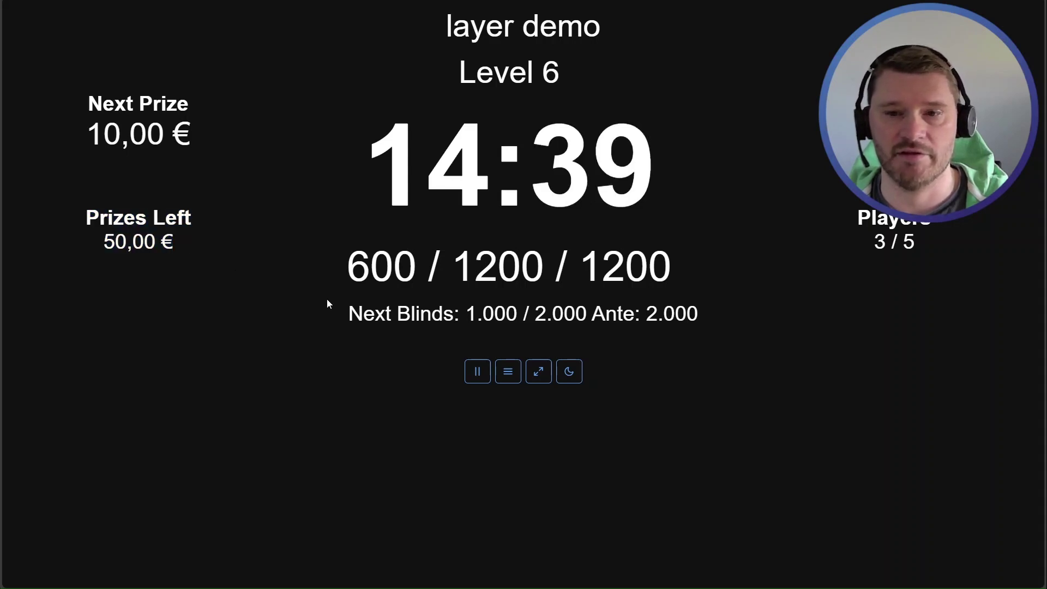
Reduce the players left to 2 and check the Next Prize and Prizes Left values.
{"action": "left_click", "coordinate": [509, 377]}
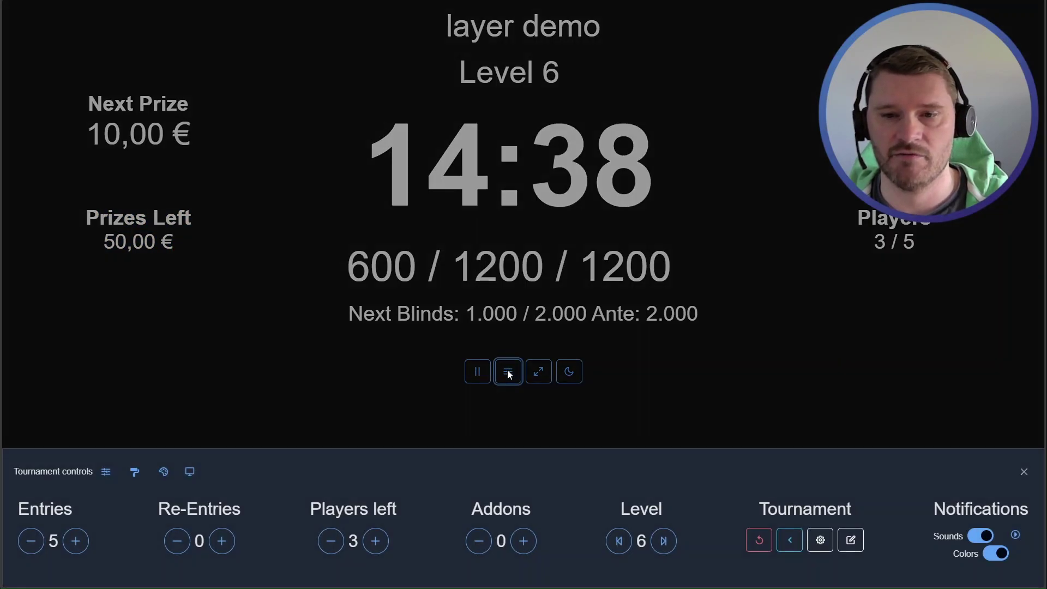
{"action": "left_click", "coordinate": [333, 544]}
{"action": "left_click", "coordinate": [77, 114]}
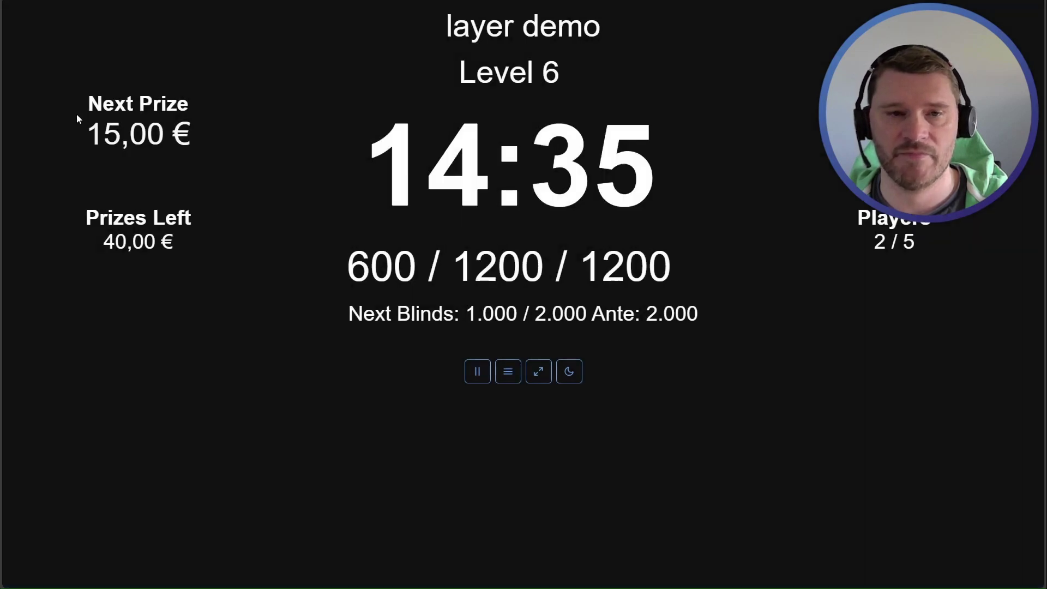
{"action": "left_click_drag", "start_coordinate": [76, 115], "coordinate": [216, 131]}
{"action": "left_click_drag", "start_coordinate": [73, 227], "coordinate": [191, 238]}
{"action": "left_click", "coordinate": [193, 240]}
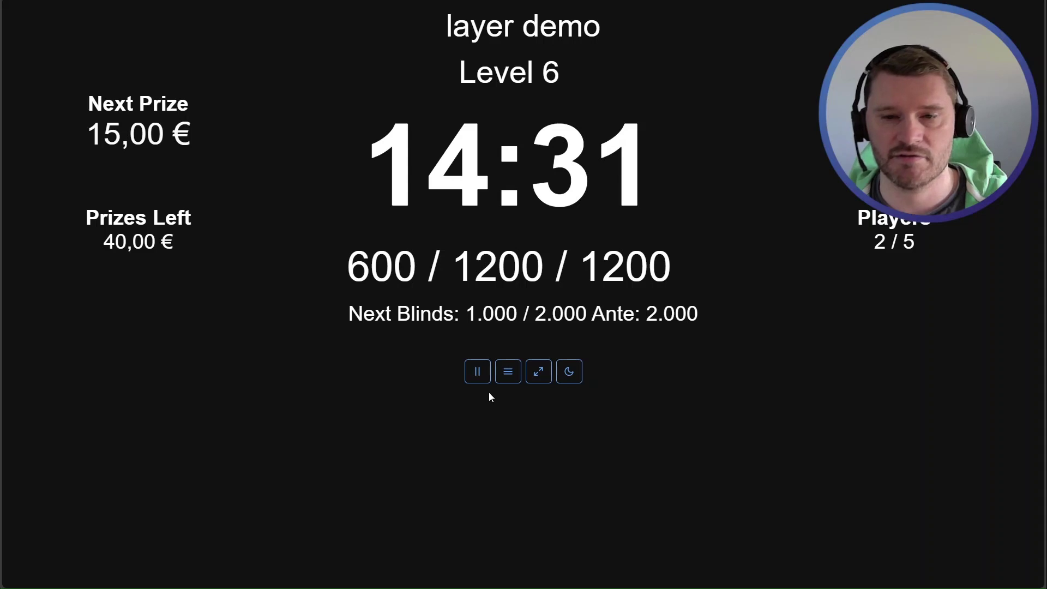
Reduce the players left to 1 to finish the tournament, and dismiss the prize summary.
{"action": "left_click", "coordinate": [497, 380]}
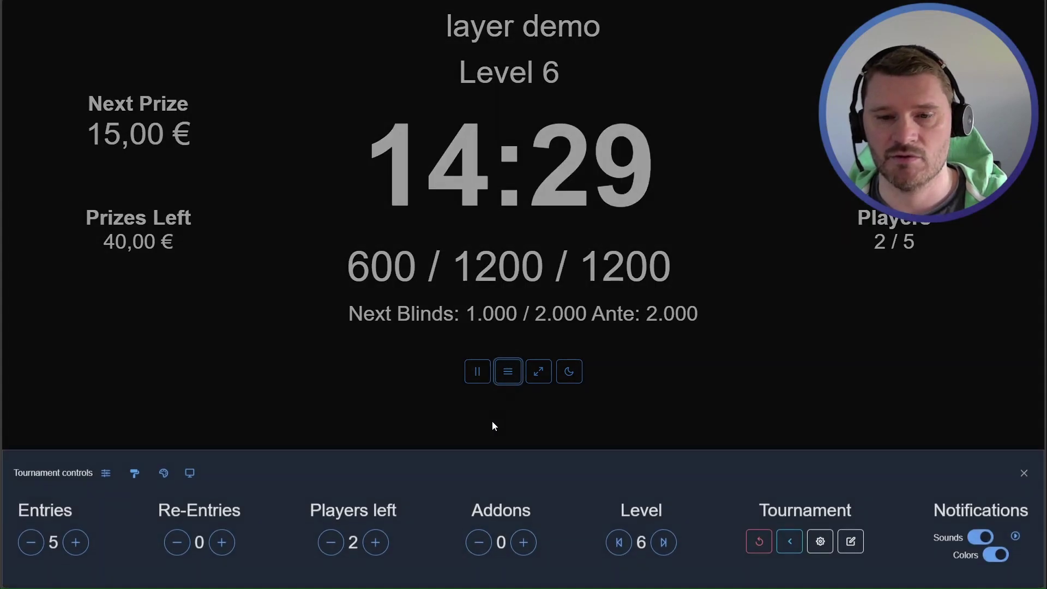
{"action": "left_click", "coordinate": [332, 542]}
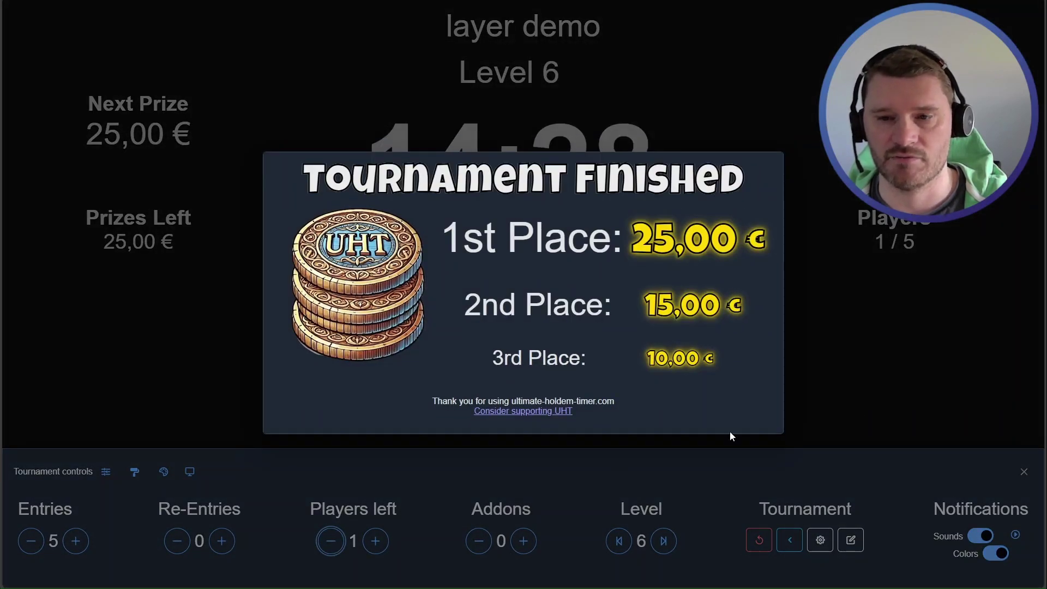
{"action": "left_click", "coordinate": [859, 350]}
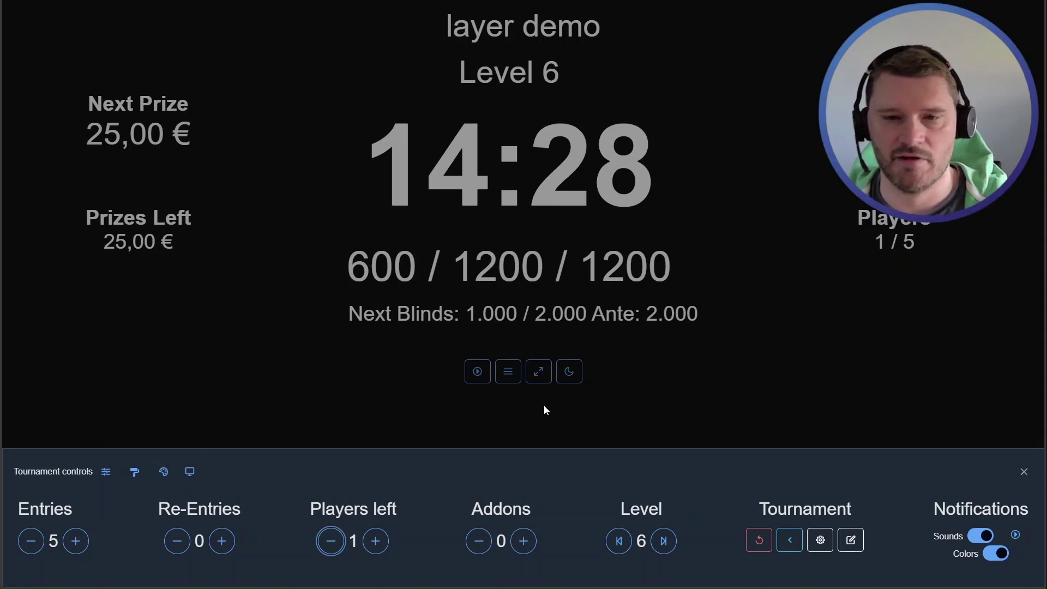
Reset the tournament and switch its display design to countdown.
{"action": "left_click", "coordinate": [762, 541]}
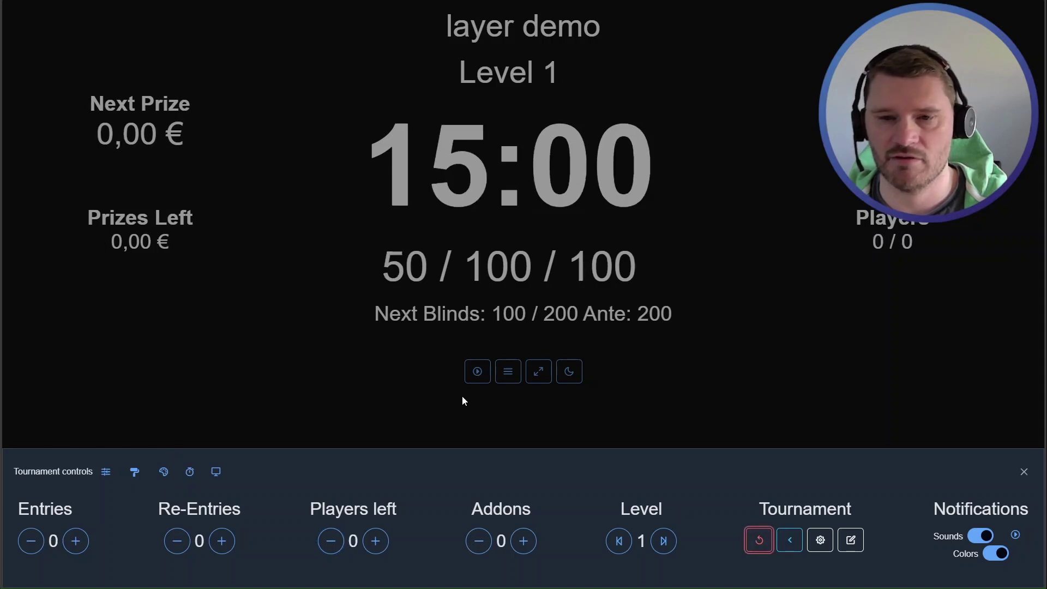
{"action": "left_click", "coordinate": [145, 473]}
{"action": "scroll", "coordinate": [98, 382], "scroll_direction": "down", "scroll_amount": 5}
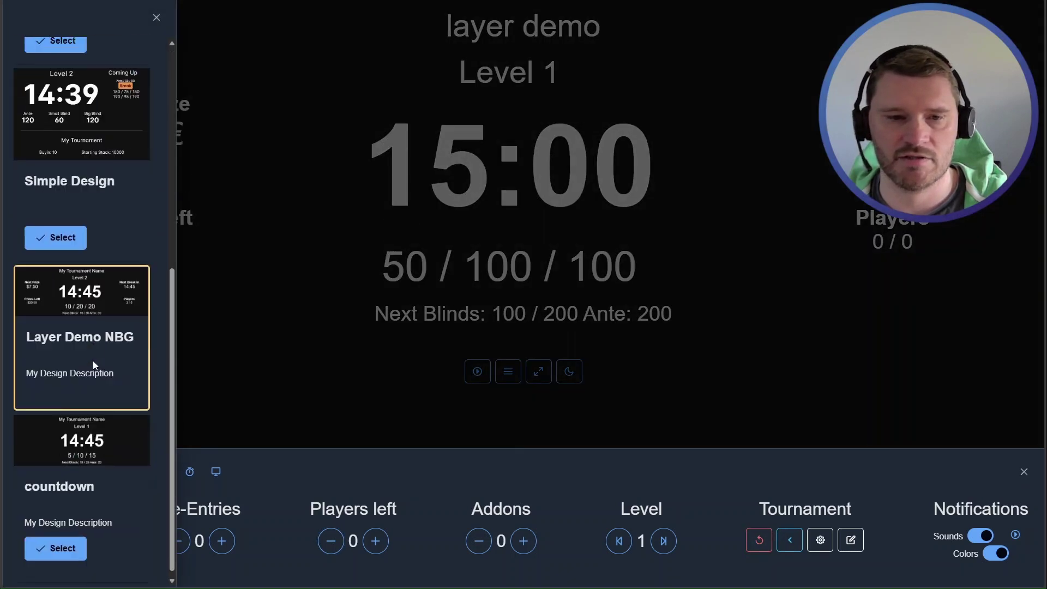
{"action": "left_click", "coordinate": [57, 546]}
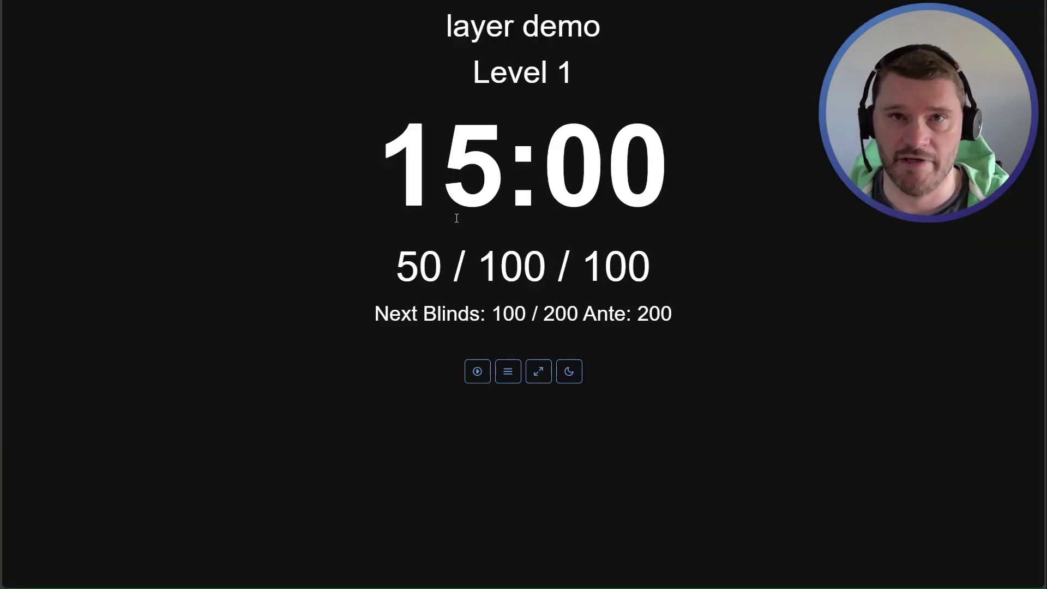
Set the tournament countdown to 07.03.2025 12:19 and return to the full clock display.
{"action": "left_click", "coordinate": [509, 373]}
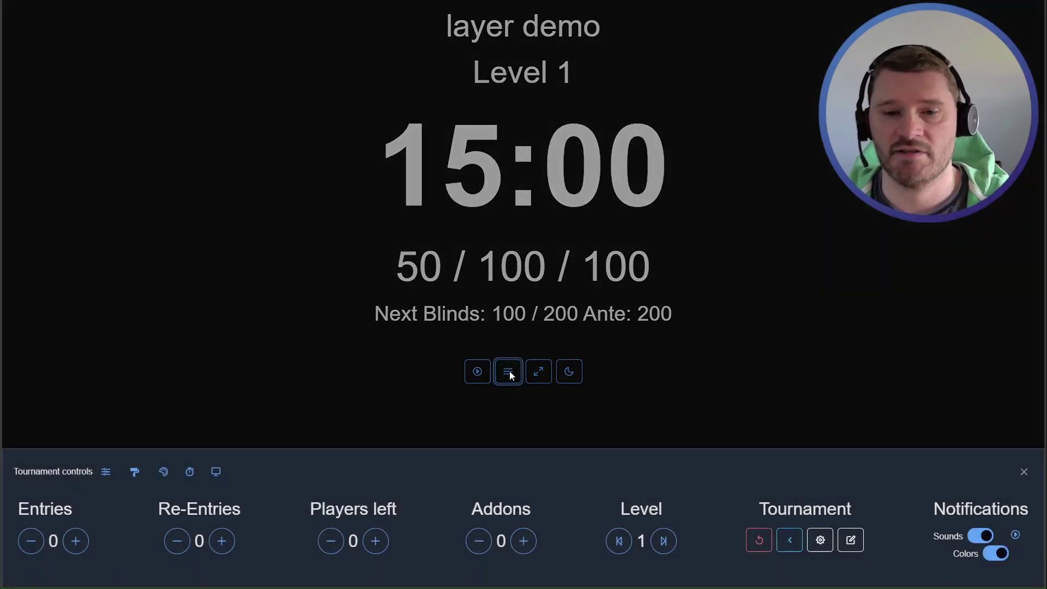
{"action": "left_click", "coordinate": [190, 471]}
{"action": "left_click", "coordinate": [73, 133]}
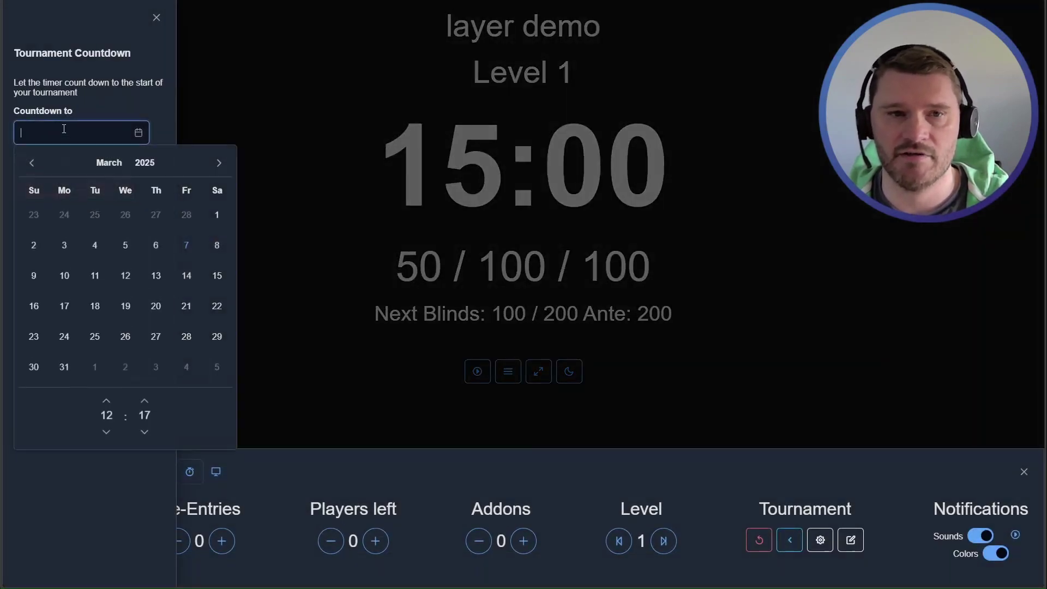
{"action": "left_click", "coordinate": [145, 404]}
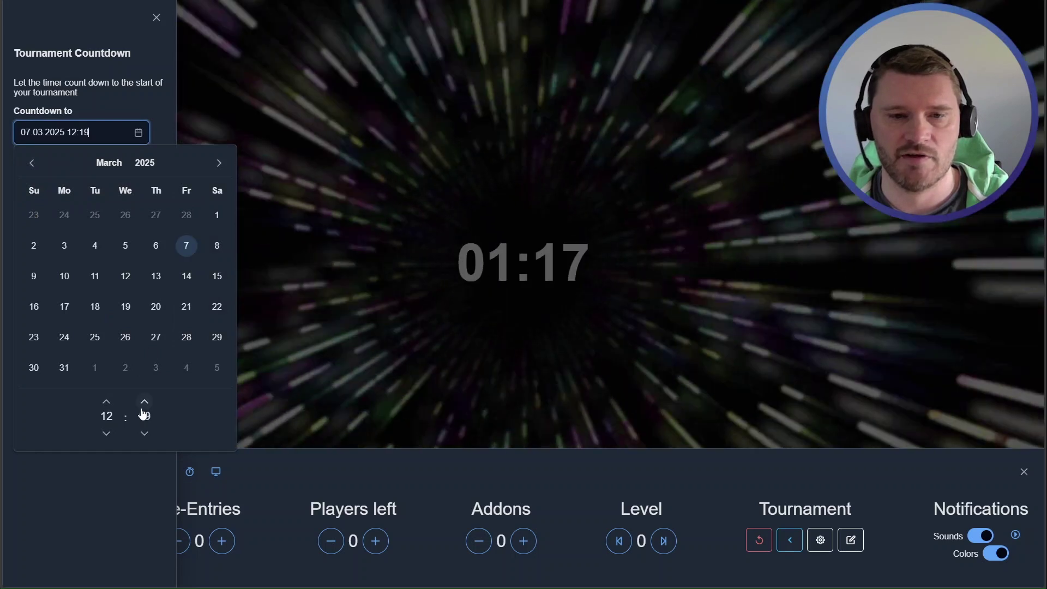
{"action": "left_click", "coordinate": [420, 362]}
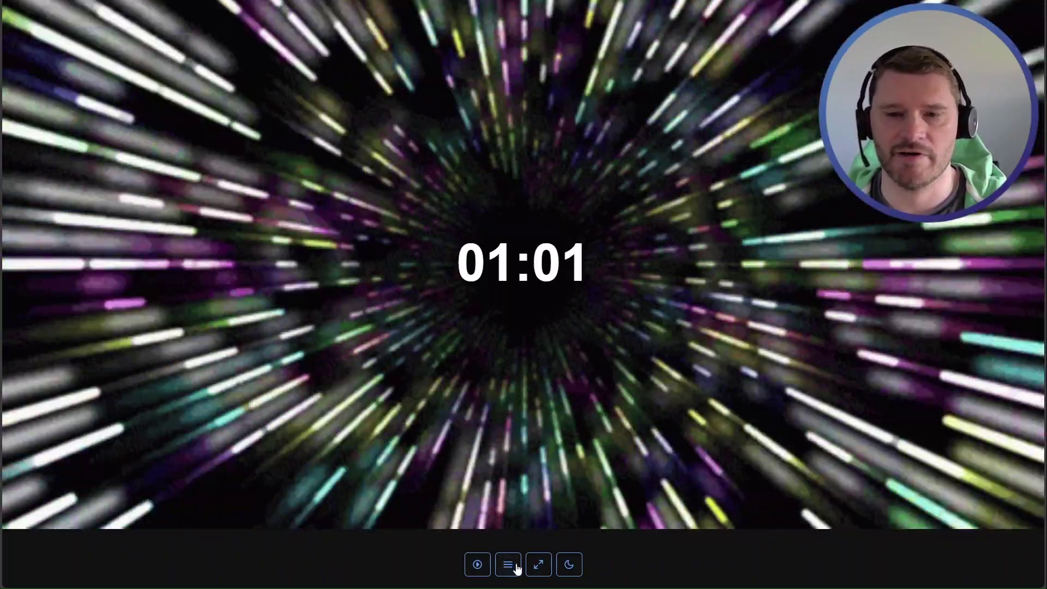
Leave the tournament clock for the tournaments overview and open the Display Designer.
{"action": "left_click", "coordinate": [508, 564]}
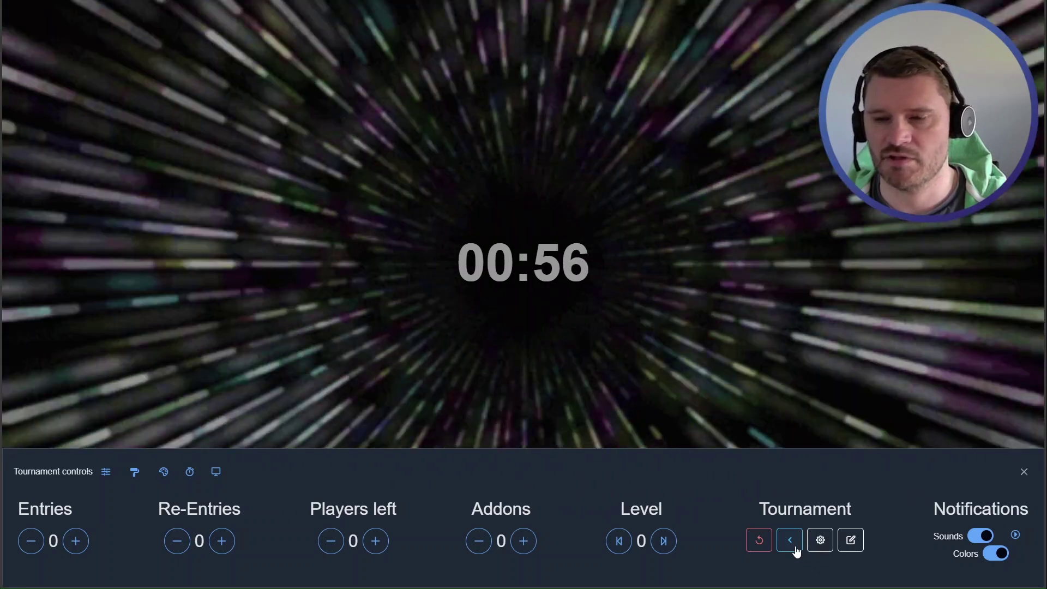
{"action": "left_click", "coordinate": [797, 546]}
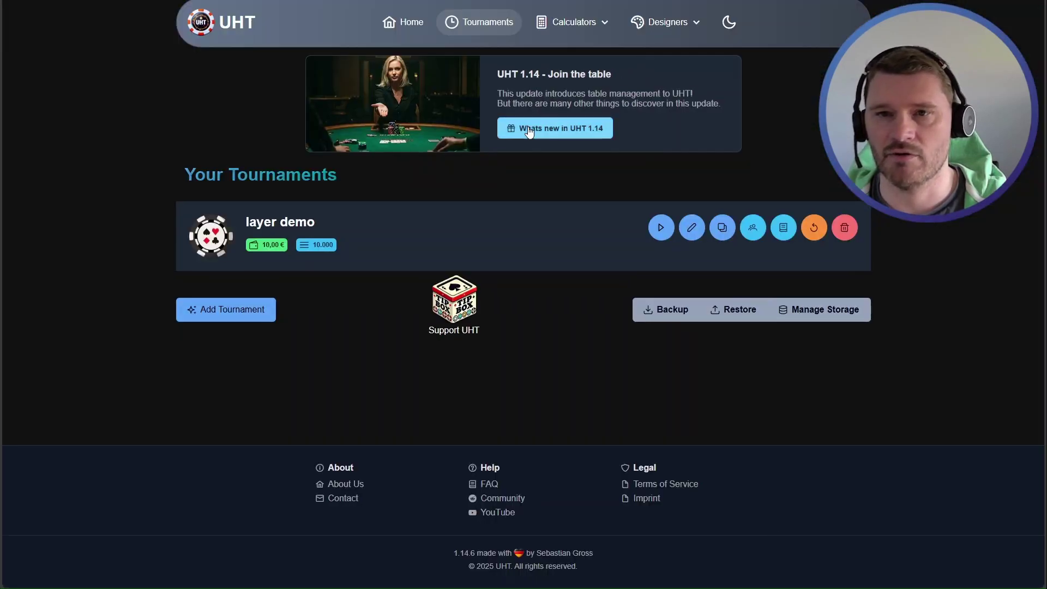
{"action": "left_click", "coordinate": [667, 22]}
{"action": "left_click", "coordinate": [677, 45]}
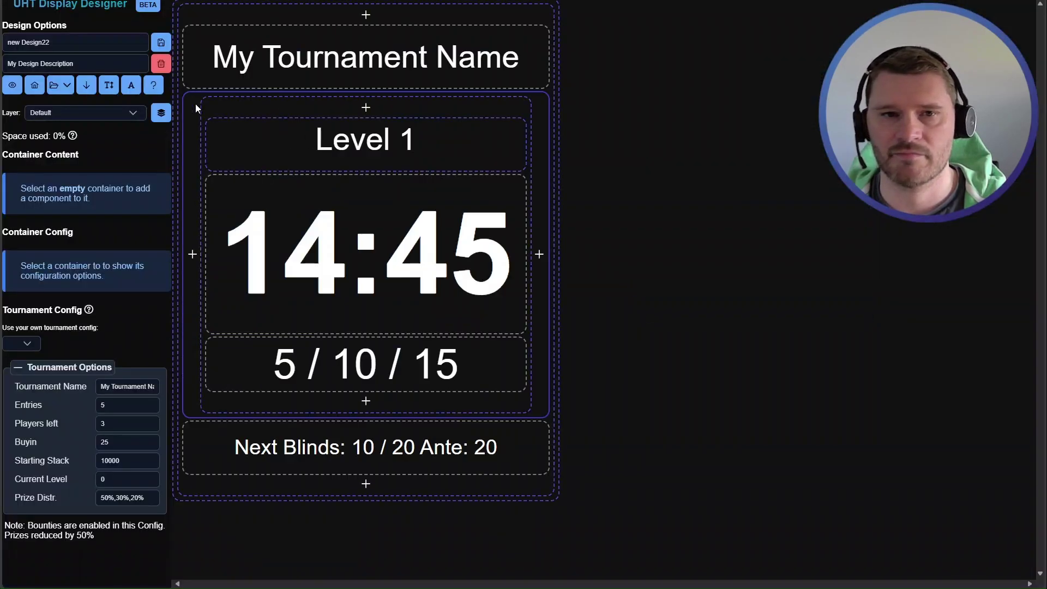
Load the Layer Demo NBG design for editing.
{"action": "left_click", "coordinate": [161, 64]}
{"action": "left_click", "coordinate": [63, 85]}
{"action": "left_click", "coordinate": [114, 109]}
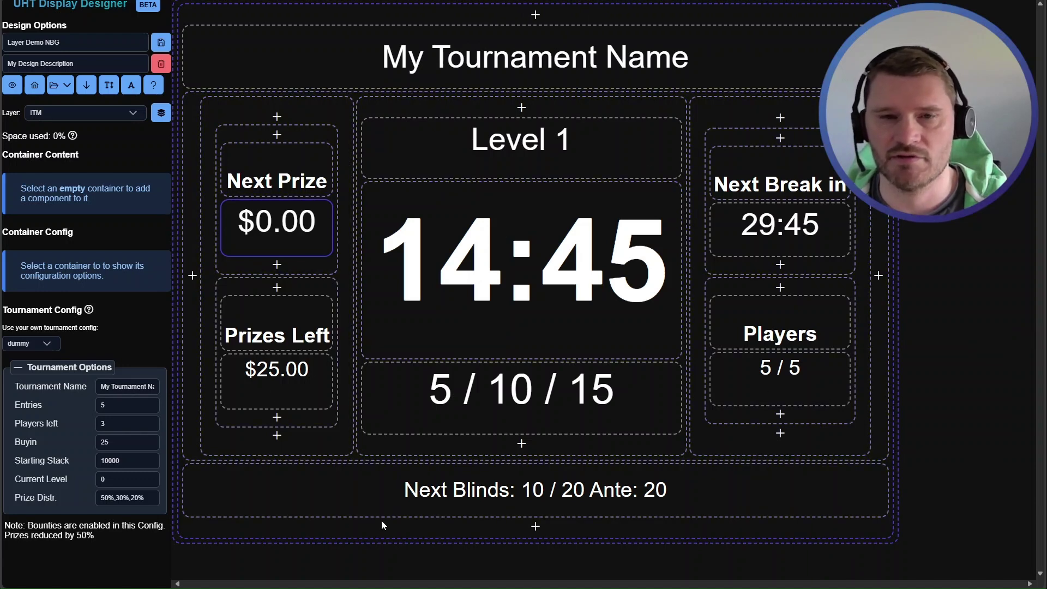
Switch the design to the Default layer and check which other layers are available.
{"action": "left_click", "coordinate": [53, 114]}
{"action": "left_click", "coordinate": [103, 139]}
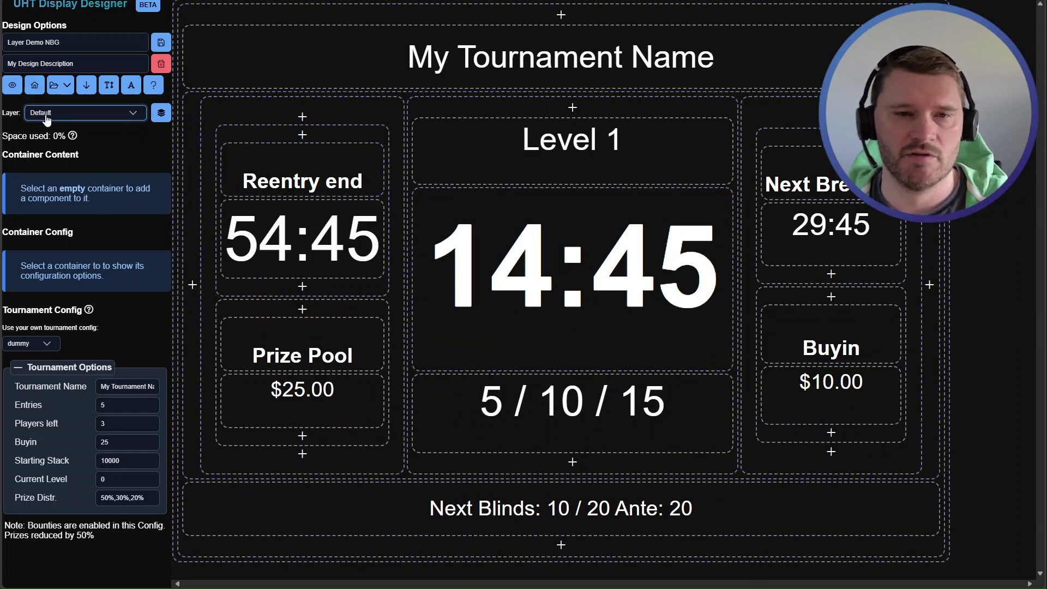
{"action": "left_click", "coordinate": [112, 118]}
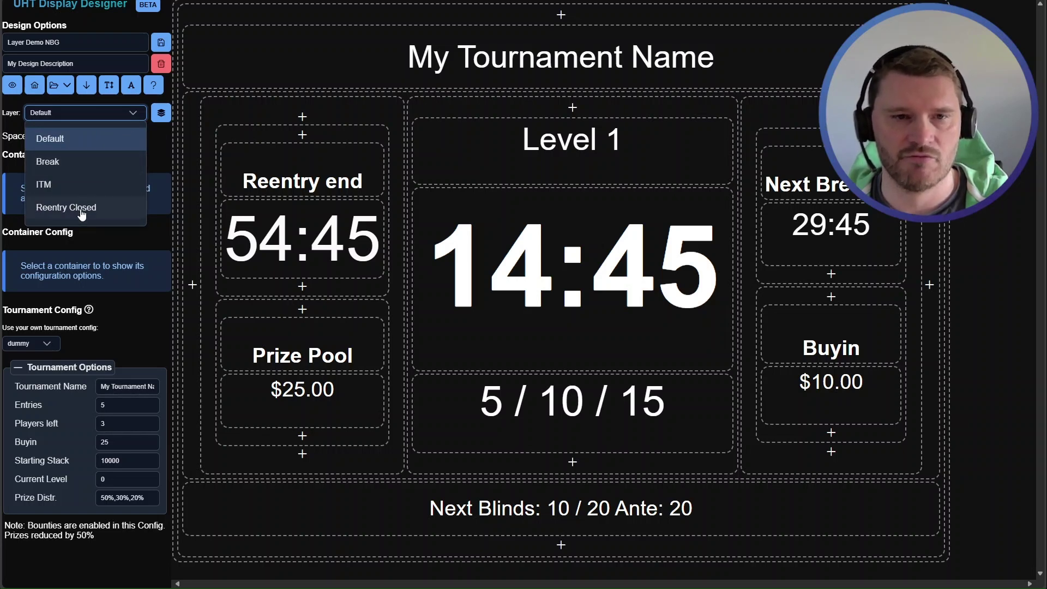
{"action": "left_click", "coordinate": [51, 140]}
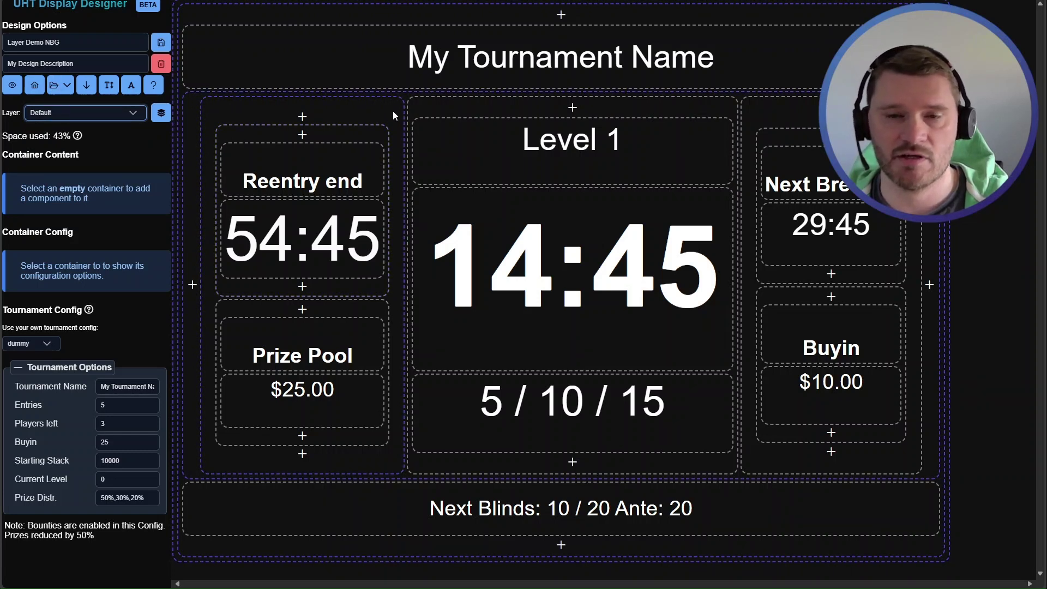
Show the Break layer and examine its content down to the add-on and color-up sections.
{"action": "left_click", "coordinate": [69, 113]}
{"action": "left_click", "coordinate": [67, 163]}
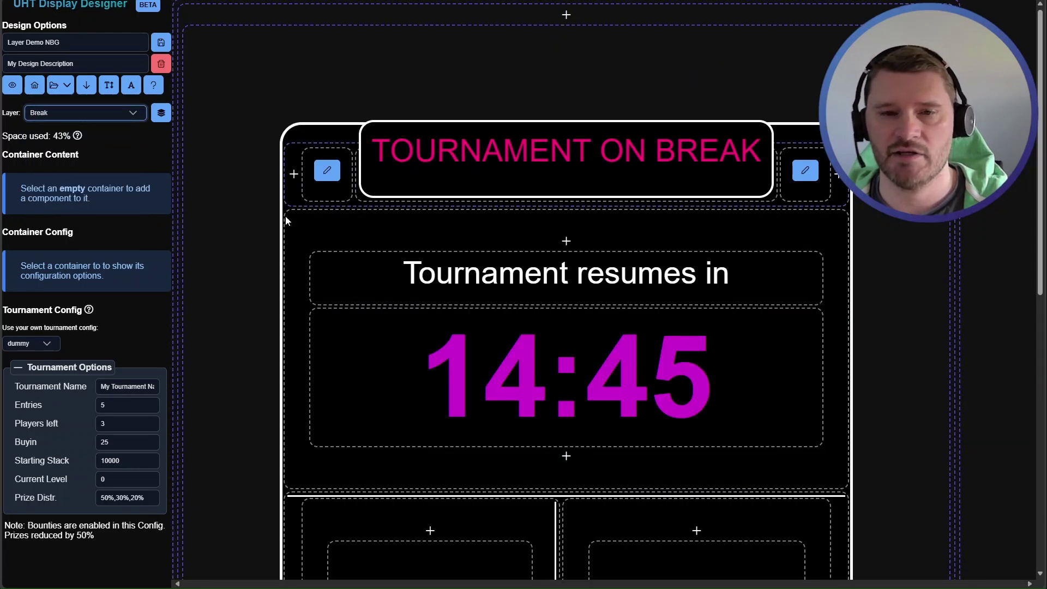
{"action": "scroll", "coordinate": [242, 235], "scroll_direction": "down", "scroll_amount": 8}
{"action": "scroll", "coordinate": [242, 241], "scroll_direction": "down", "scroll_amount": 2}
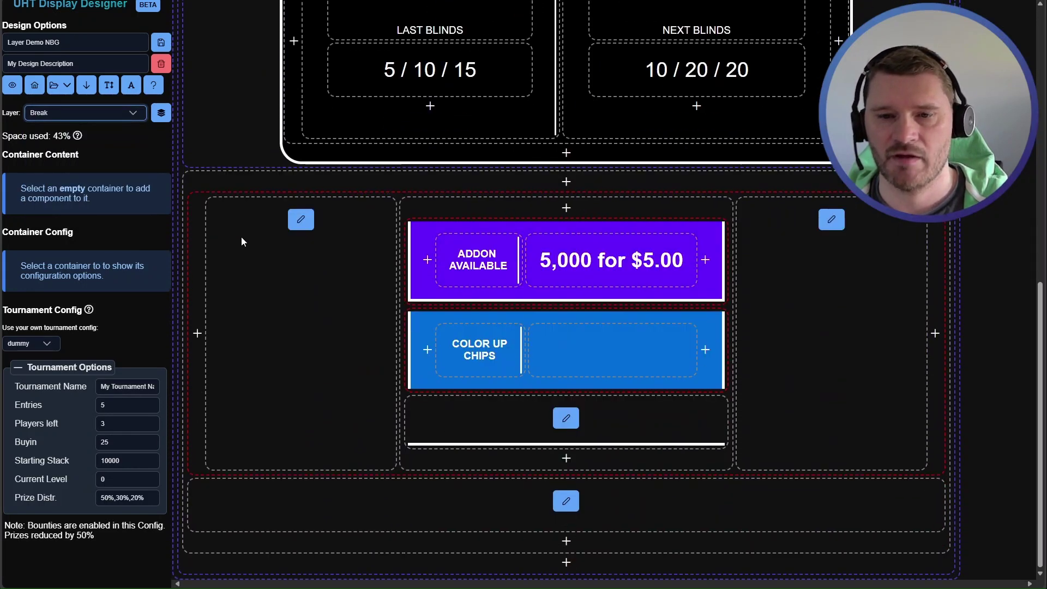
View the ITM and Reentry Closed layers of the design, ending back on the Default layer.
{"action": "left_click", "coordinate": [42, 114]}
{"action": "left_click", "coordinate": [69, 191]}
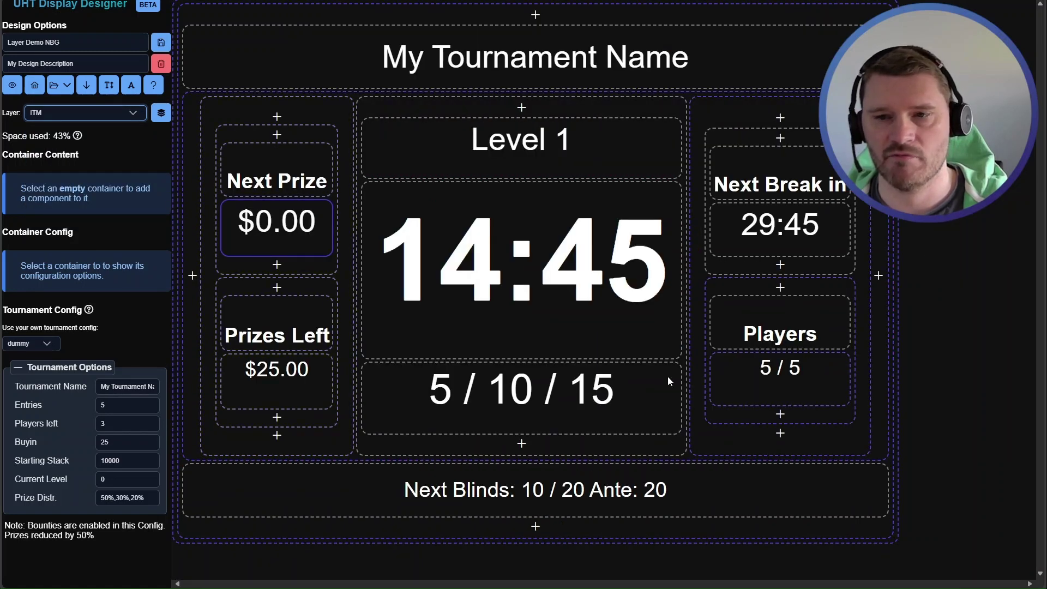
{"action": "left_click", "coordinate": [71, 116]}
{"action": "left_click", "coordinate": [80, 215]}
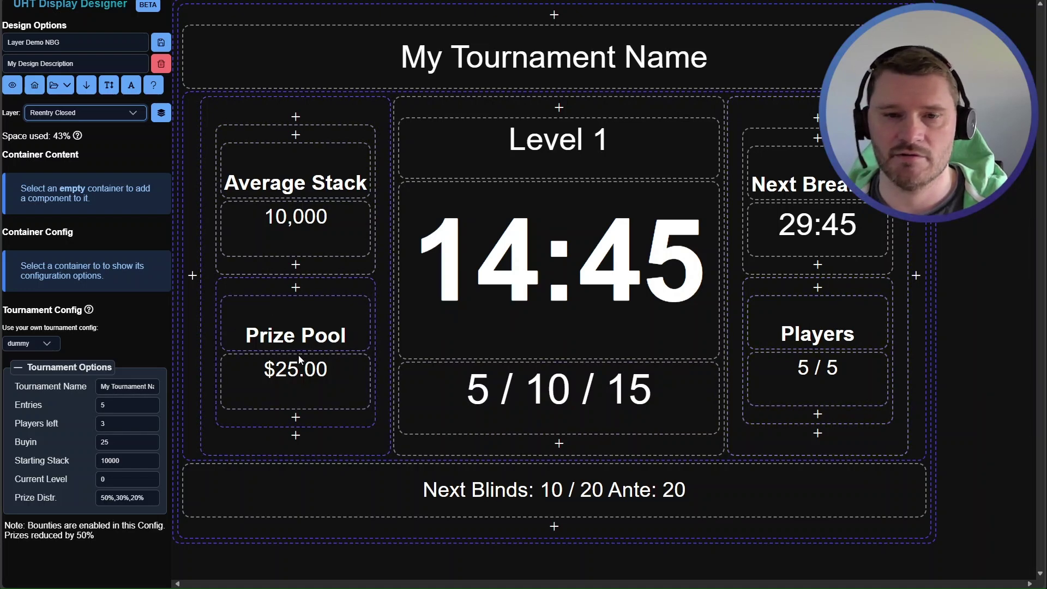
{"action": "left_click", "coordinate": [85, 115]}
{"action": "left_click", "coordinate": [43, 138]}
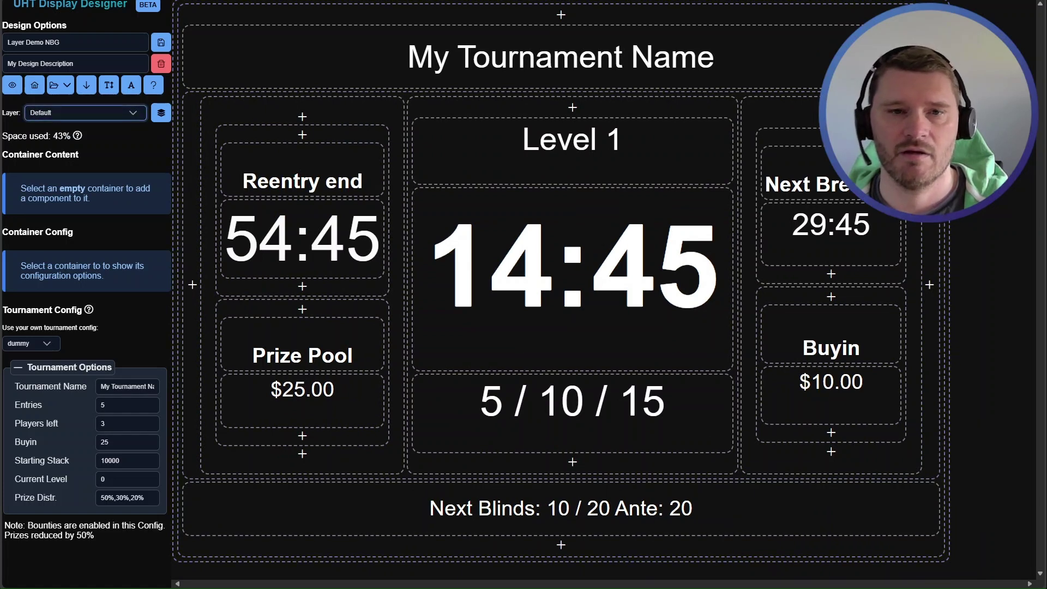
{"action": "left_click", "coordinate": [93, 148]}
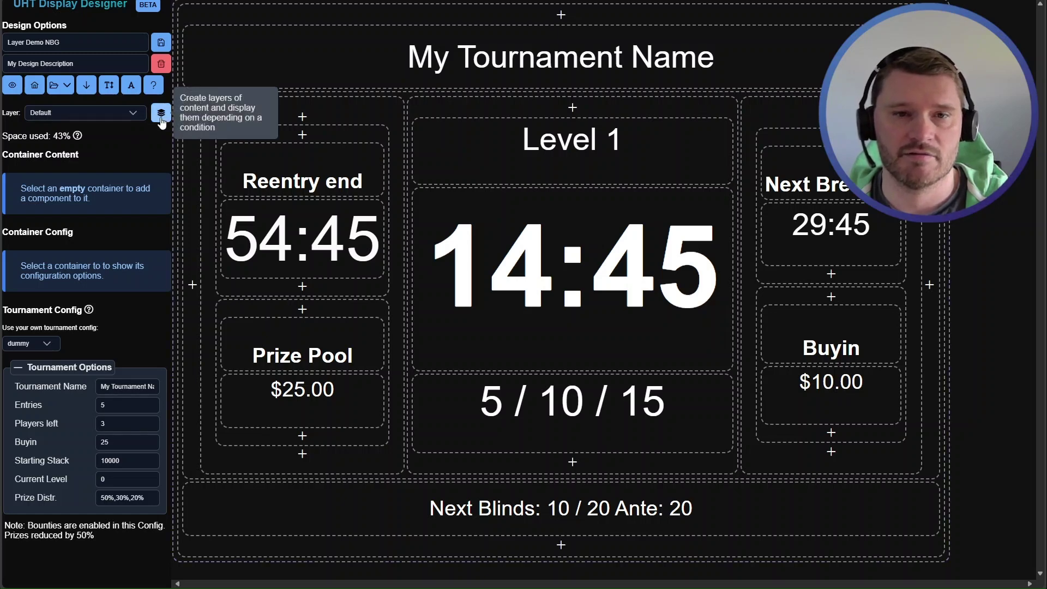
Open the content layer settings, examine the Break layer's name and display condition, and close the settings.
{"action": "left_click", "coordinate": [161, 115]}
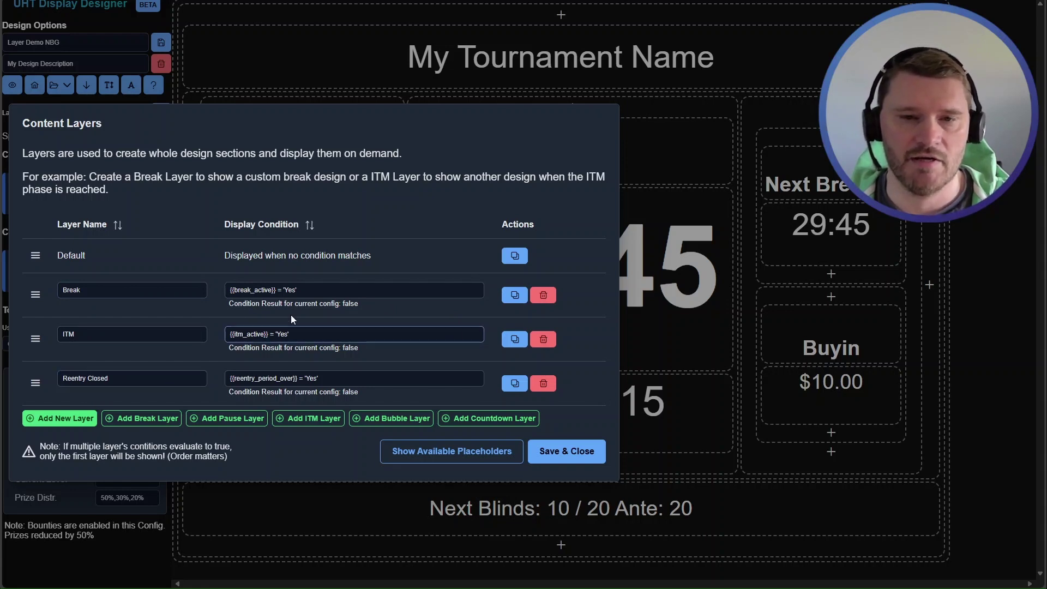
{"action": "left_click_drag", "start_coordinate": [338, 291], "coordinate": [191, 290]}
{"action": "left_click", "coordinate": [215, 313]}
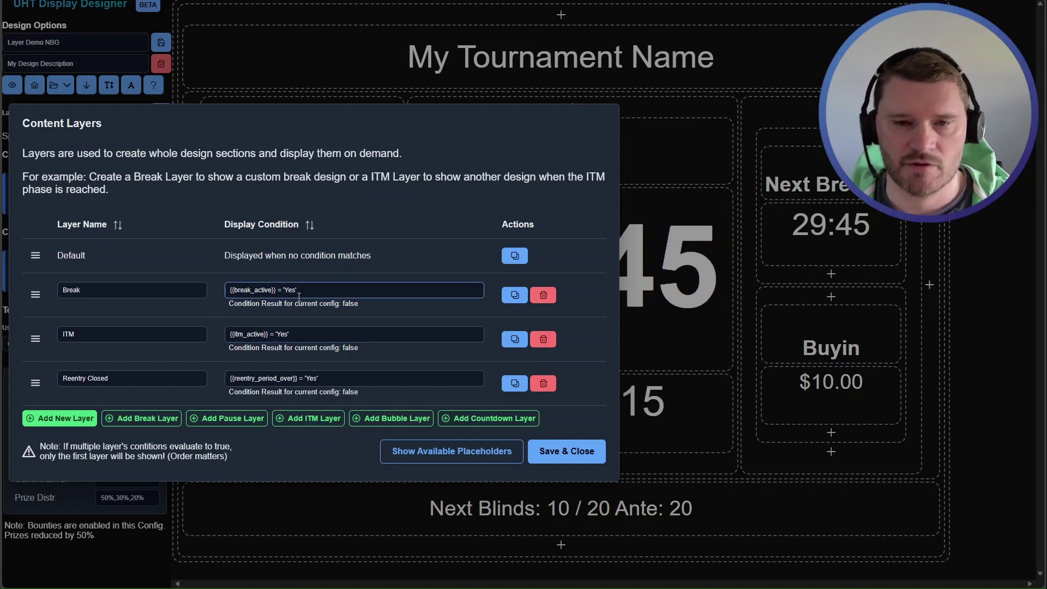
{"action": "left_click", "coordinate": [90, 294]}
{"action": "double_click", "coordinate": [70, 291]}
{"action": "left_click", "coordinate": [194, 291]}
{"action": "left_click", "coordinate": [241, 291]}
{"action": "left_click_drag", "start_coordinate": [297, 291], "coordinate": [213, 291]}
{"action": "left_click", "coordinate": [295, 292]}
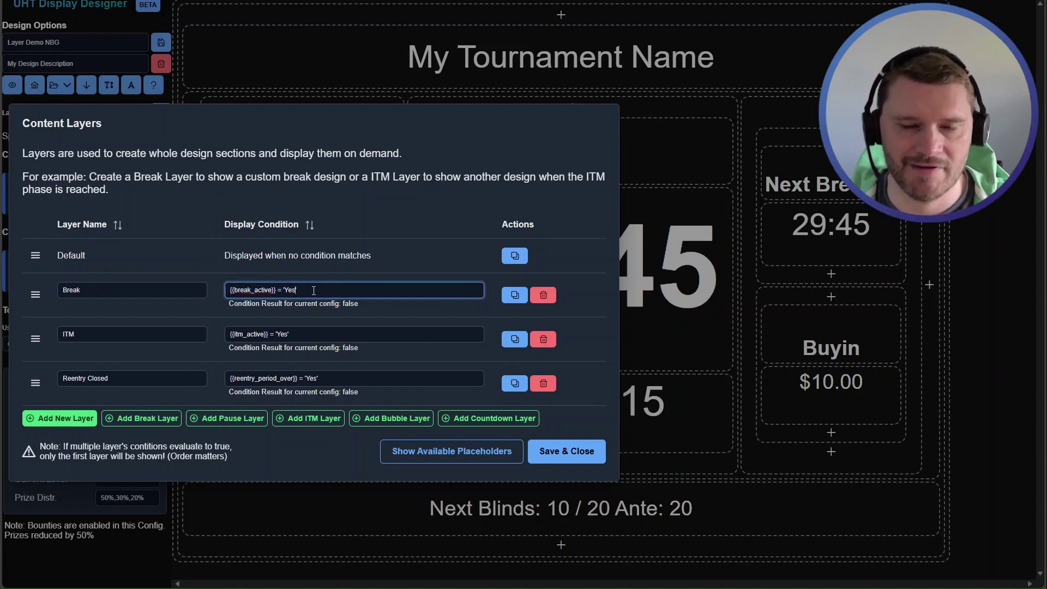
{"action": "key", "text": "Left"}
{"action": "key", "text": "Left"}
{"action": "key", "text": "Left"}
{"action": "key", "text": "Left"}
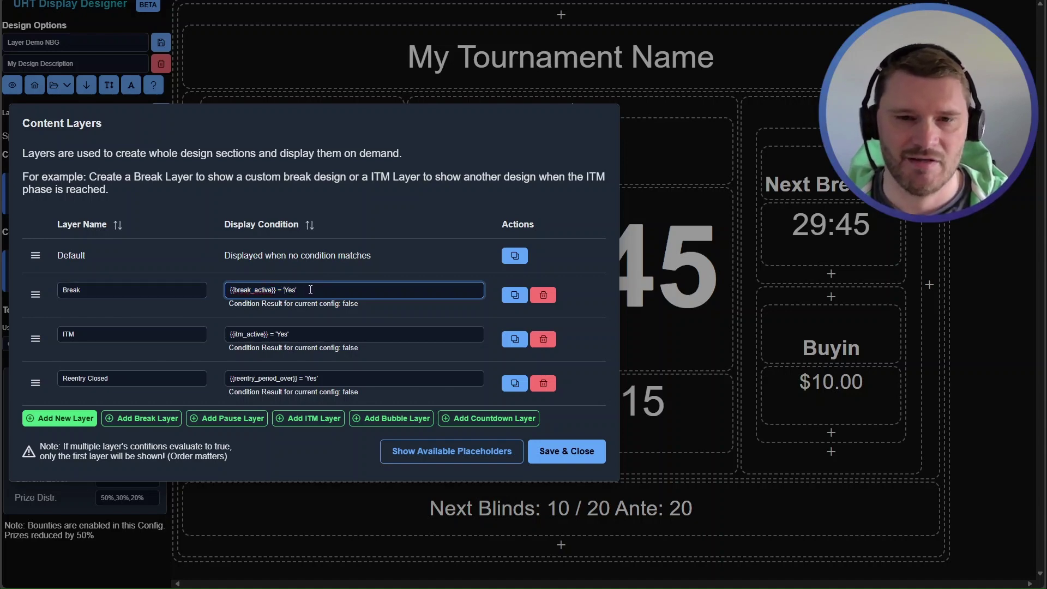
{"action": "left_click", "coordinate": [573, 450]}
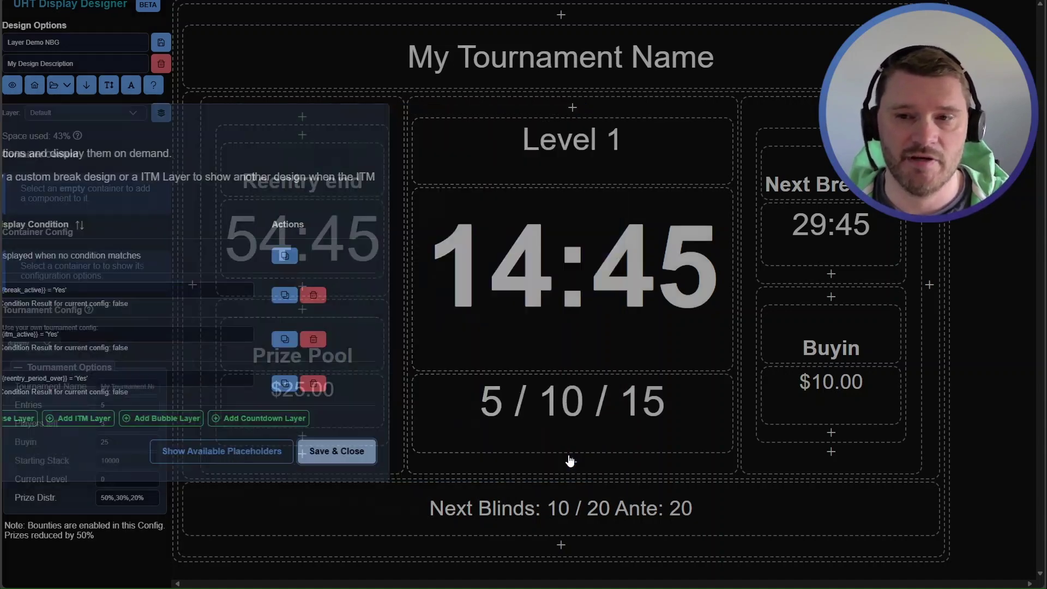
Select the Reentry end text container and view its display condition without entering one.
{"action": "left_click", "coordinate": [296, 183]}
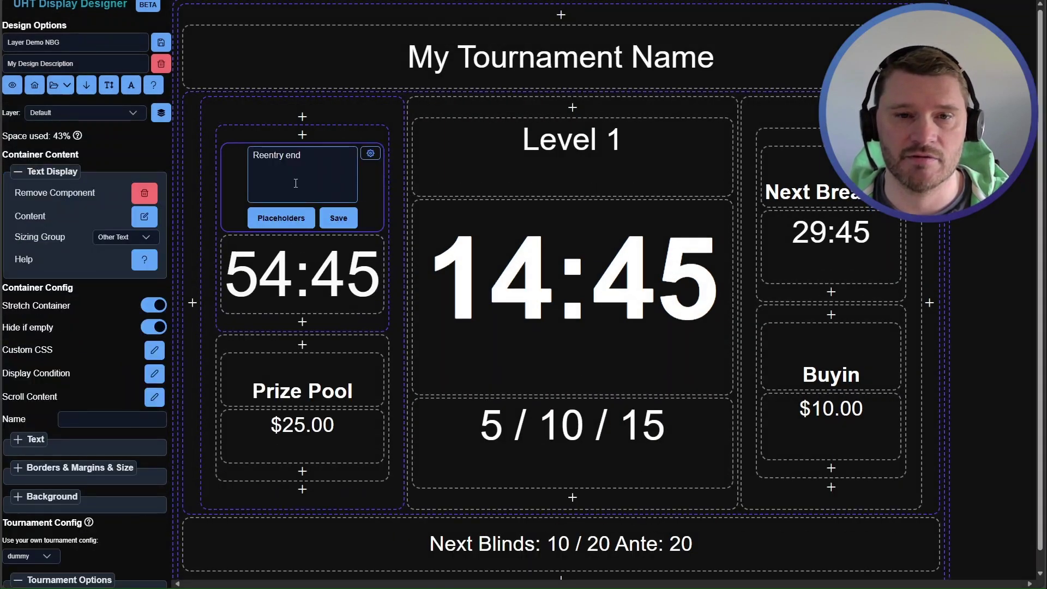
{"action": "left_click", "coordinate": [342, 220]}
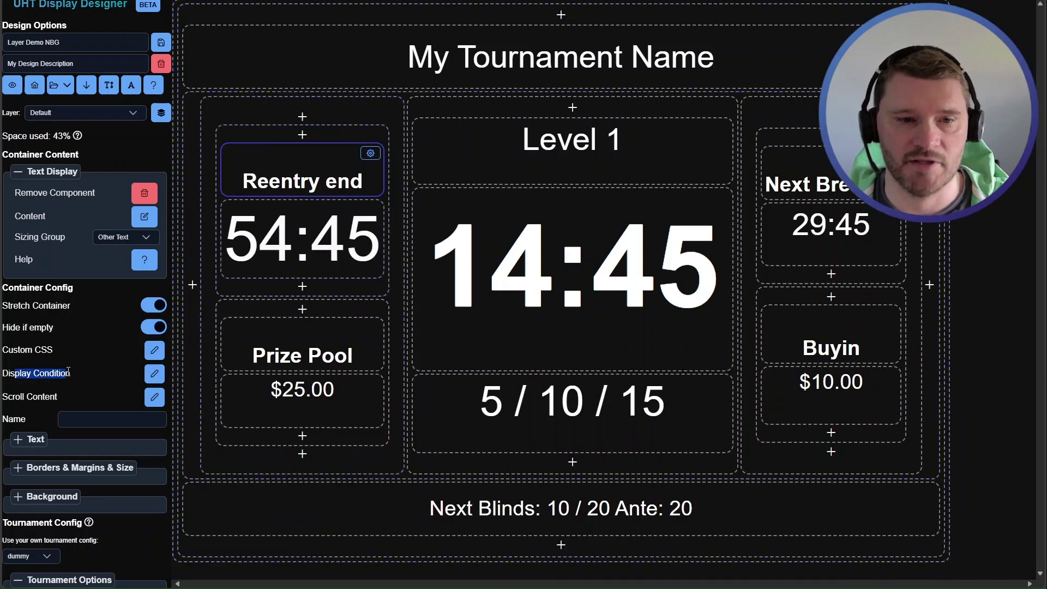
{"action": "left_click", "coordinate": [149, 381]}
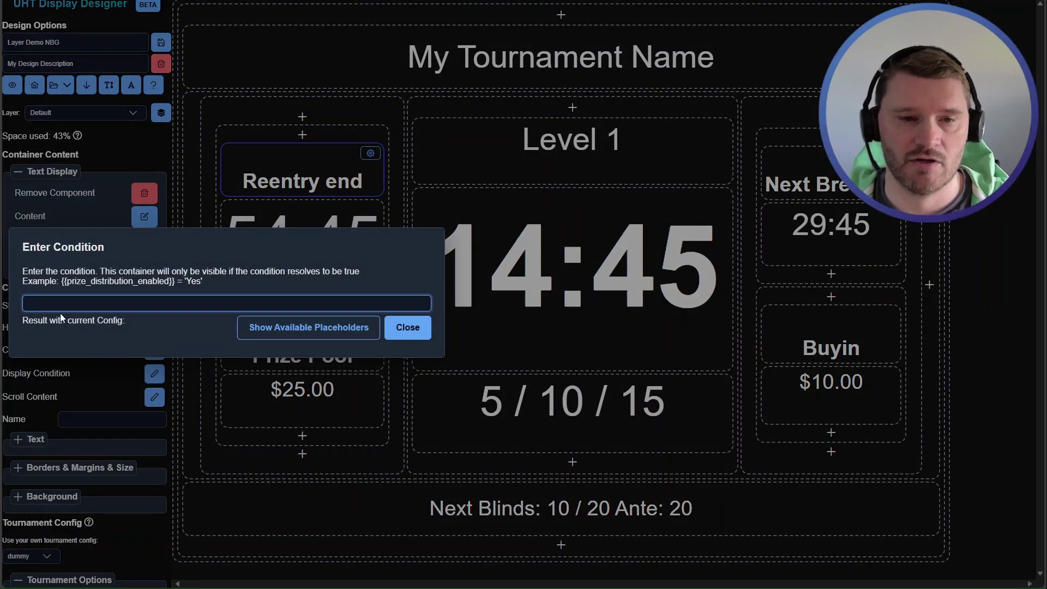
{"action": "left_click", "coordinate": [408, 327]}
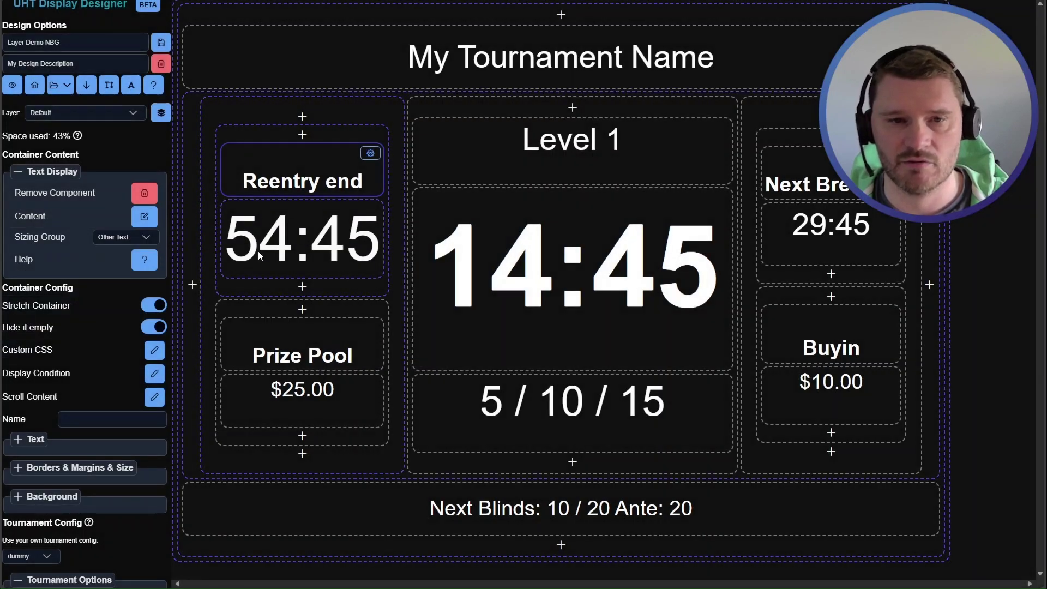
Reopen the content layer settings, review the Break condition, and add a predefined Bubble layer.
{"action": "left_click", "coordinate": [161, 112]}
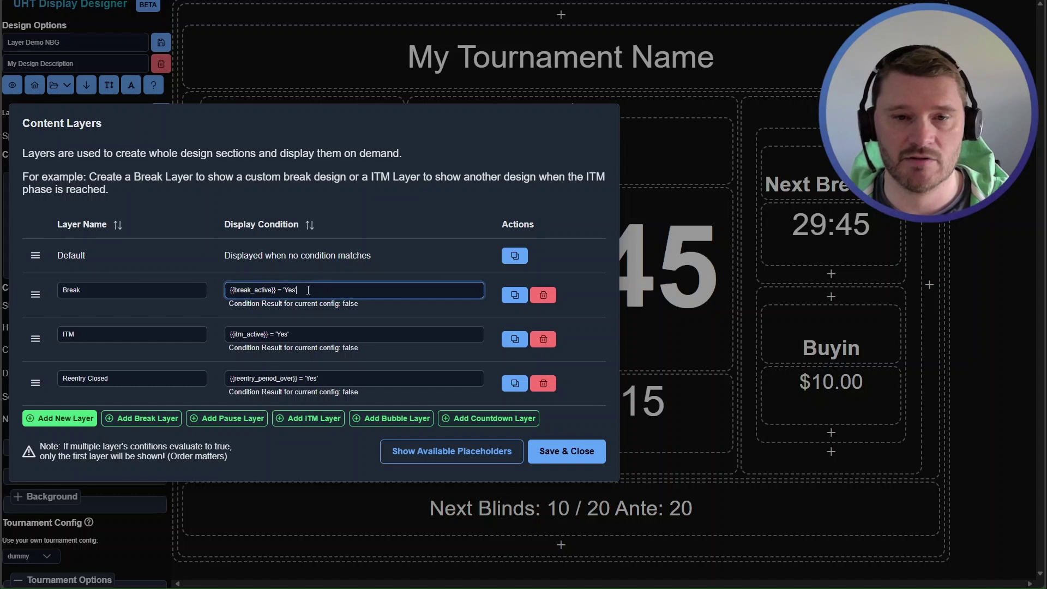
{"action": "left_click_drag", "start_coordinate": [306, 290], "coordinate": [133, 286]}
{"action": "left_click", "coordinate": [192, 267]}
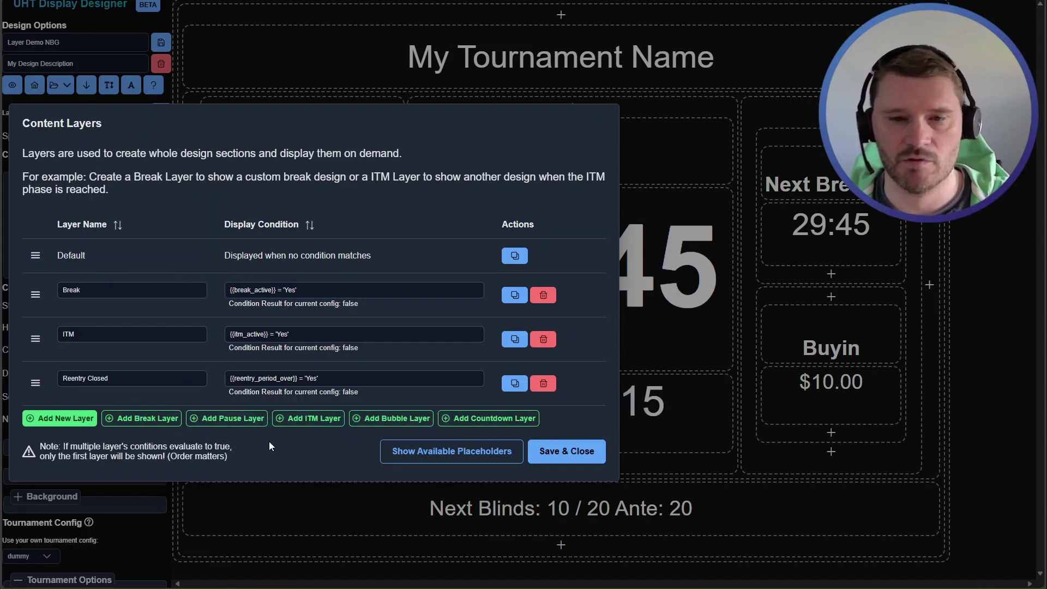
{"action": "left_click", "coordinate": [394, 421]}
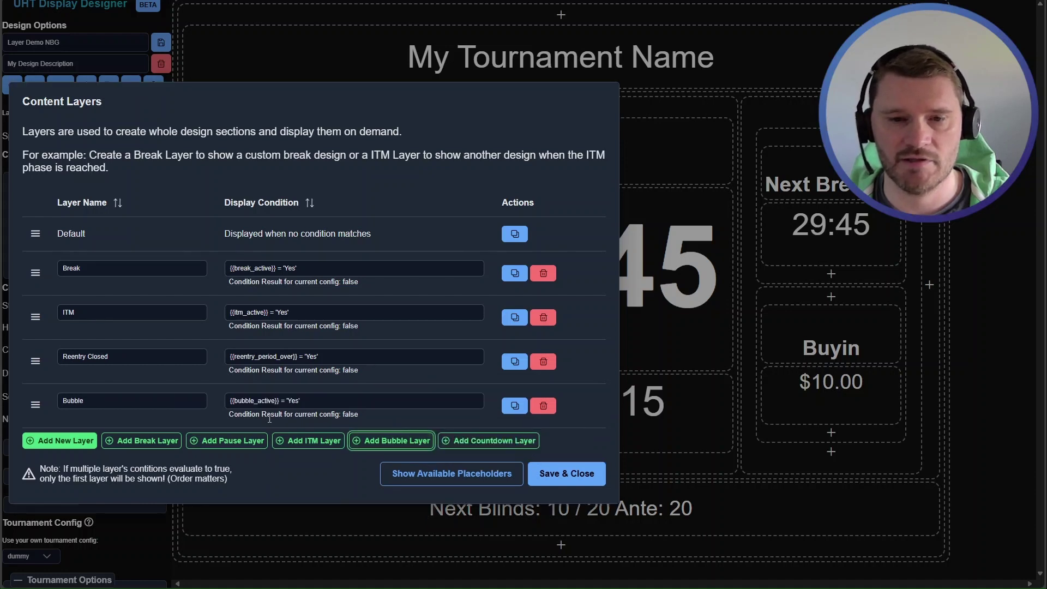
Examine the Bubble layer's name and display condition in the content layer settings.
{"action": "left_click", "coordinate": [89, 408]}
{"action": "left_click_drag", "start_coordinate": [301, 401], "coordinate": [226, 402]}
{"action": "left_click", "coordinate": [218, 401]}
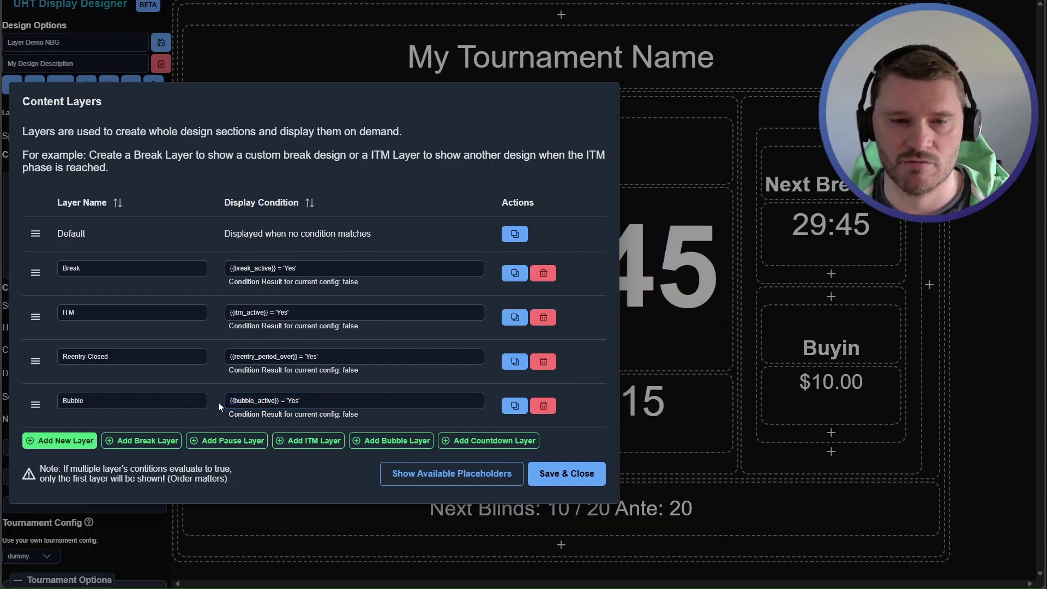
Add a new custom content layer named "my layer" and open its display condition for entry.
{"action": "left_click", "coordinate": [62, 449]}
{"action": "type", "text": "my layer"}
{"action": "left_click", "coordinate": [286, 424]}
{"action": "scroll", "coordinate": [281, 414], "scroll_direction": "down", "scroll_amount": 1}
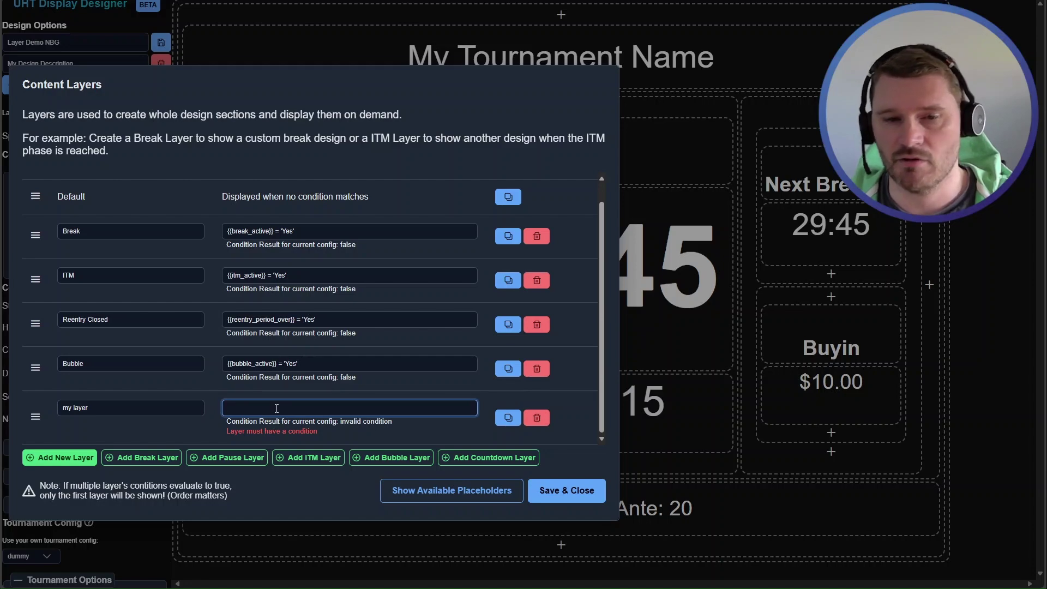
Browse the list of available placeholders for layer conditions and close the list.
{"action": "left_click", "coordinate": [451, 489]}
{"action": "scroll", "coordinate": [269, 305], "scroll_direction": "down", "scroll_amount": 15}
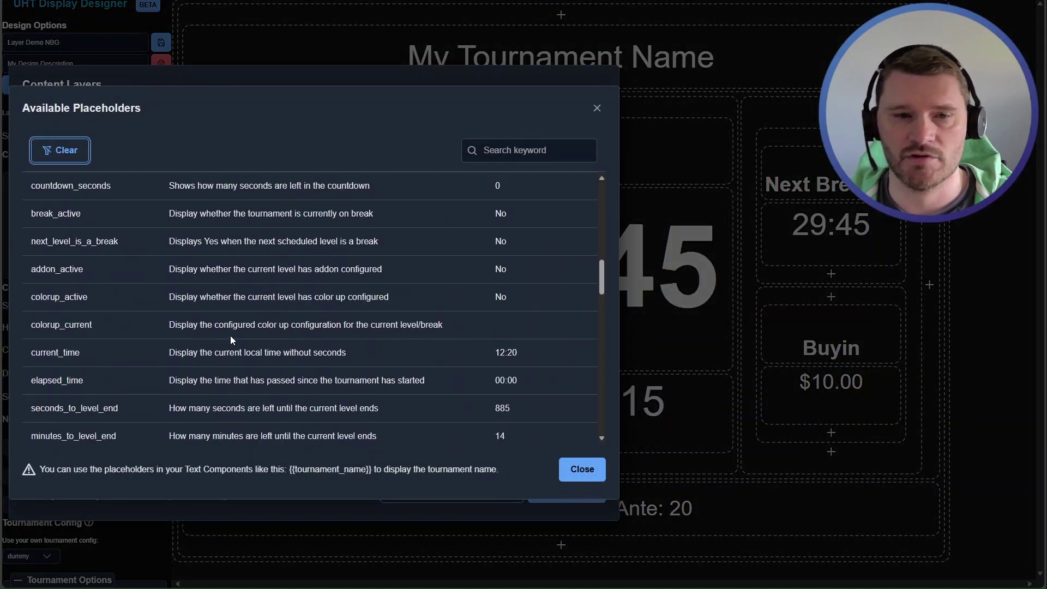
{"action": "scroll", "coordinate": [231, 352], "scroll_direction": "down", "scroll_amount": 8}
{"action": "scroll", "coordinate": [245, 365], "scroll_direction": "up", "scroll_amount": 4}
{"action": "scroll", "coordinate": [251, 369], "scroll_direction": "up", "scroll_amount": 4}
{"action": "left_click", "coordinate": [582, 469]}
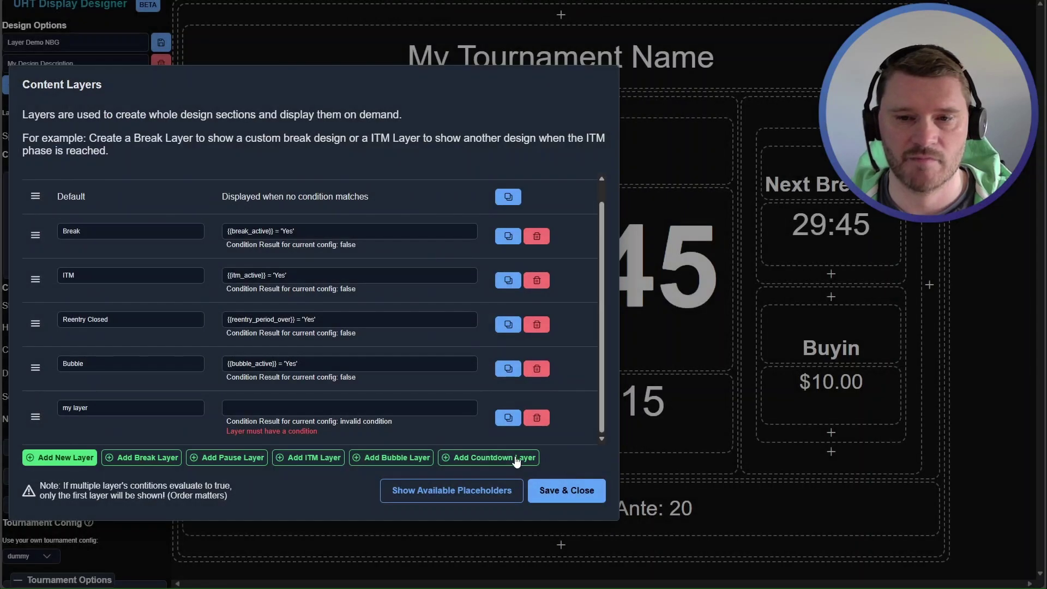
Delete the "my layer" and Bubble layers, and save and close the content layer settings.
{"action": "left_click", "coordinate": [536, 418]}
{"action": "left_click", "coordinate": [535, 416]}
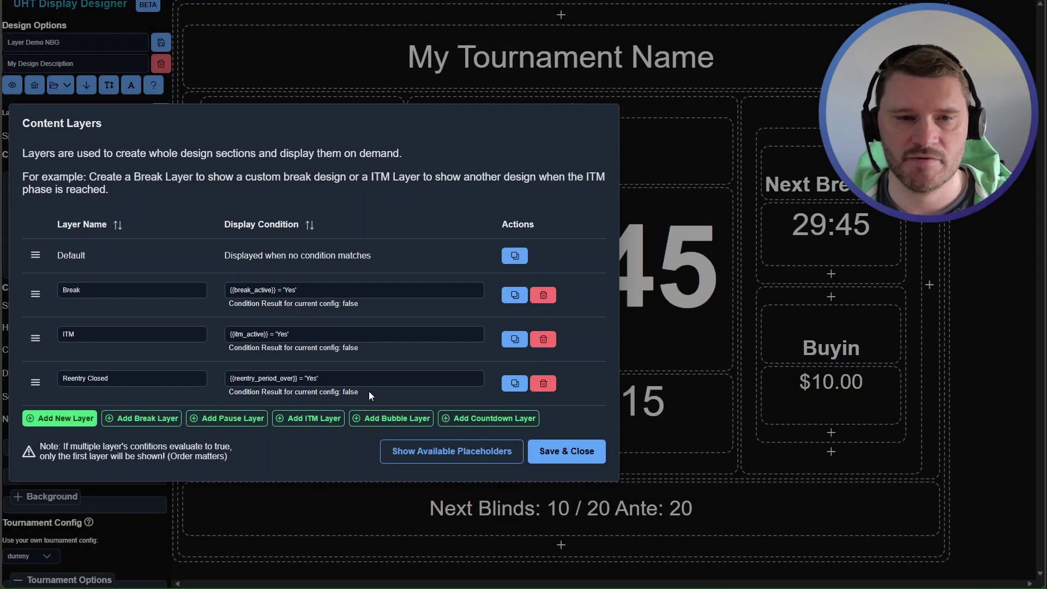
{"action": "left_click", "coordinate": [568, 460]}
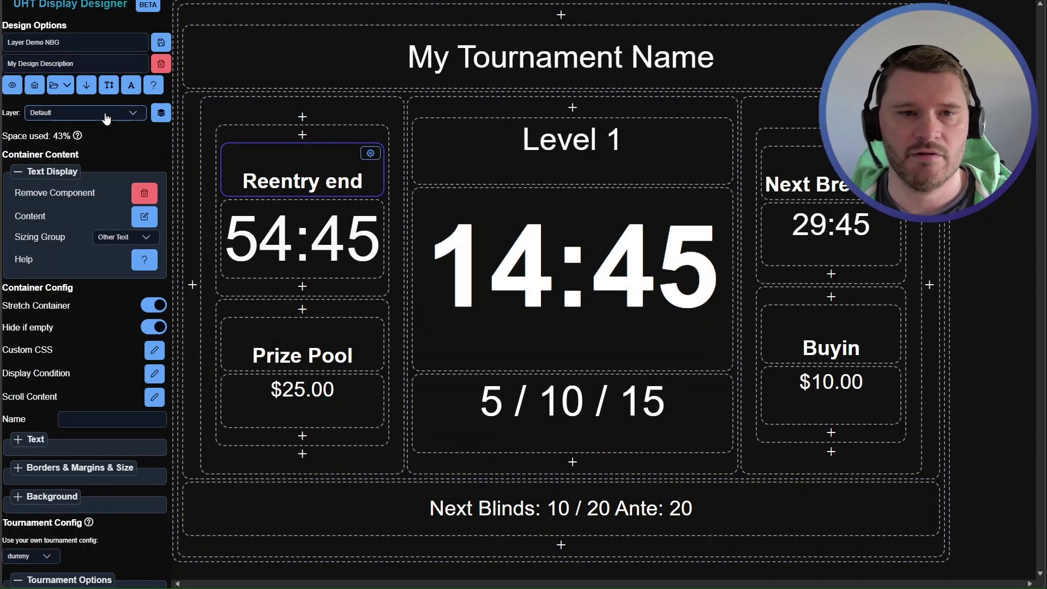
Switch to the Break layer and examine its design from the break title down to the addon and color-up containers.
{"action": "left_click", "coordinate": [106, 119]}
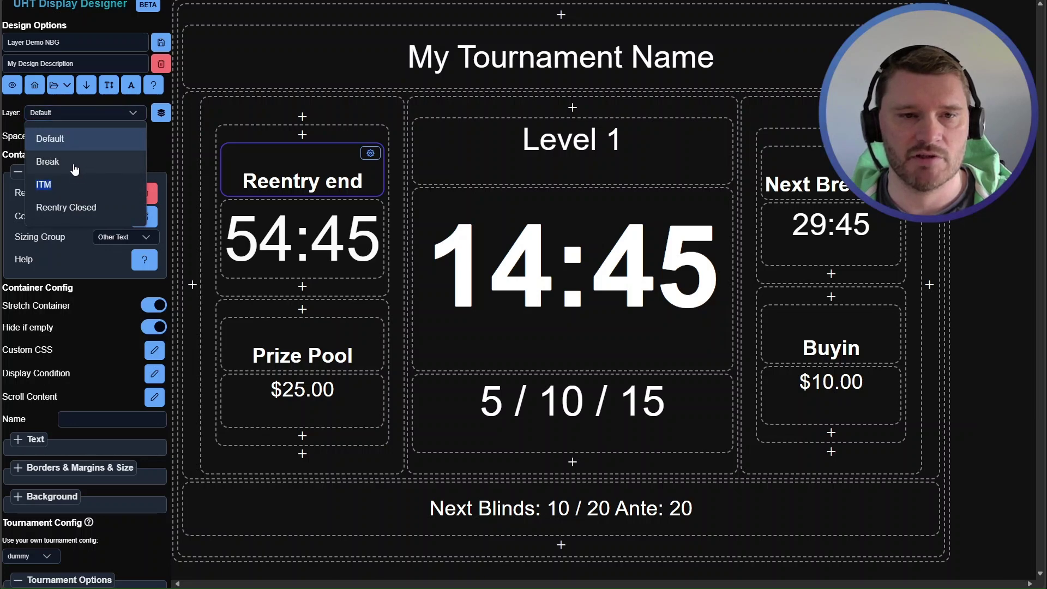
{"action": "left_click", "coordinate": [74, 168]}
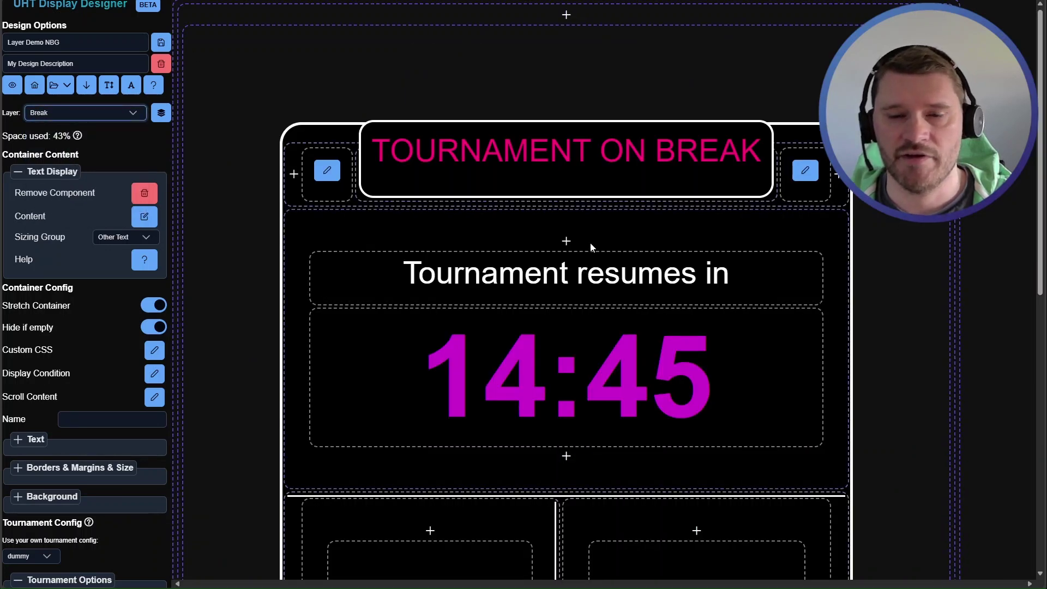
{"action": "scroll", "coordinate": [590, 242], "scroll_direction": "down", "scroll_amount": 6}
{"action": "scroll", "coordinate": [599, 268], "scroll_direction": "down", "scroll_amount": 3}
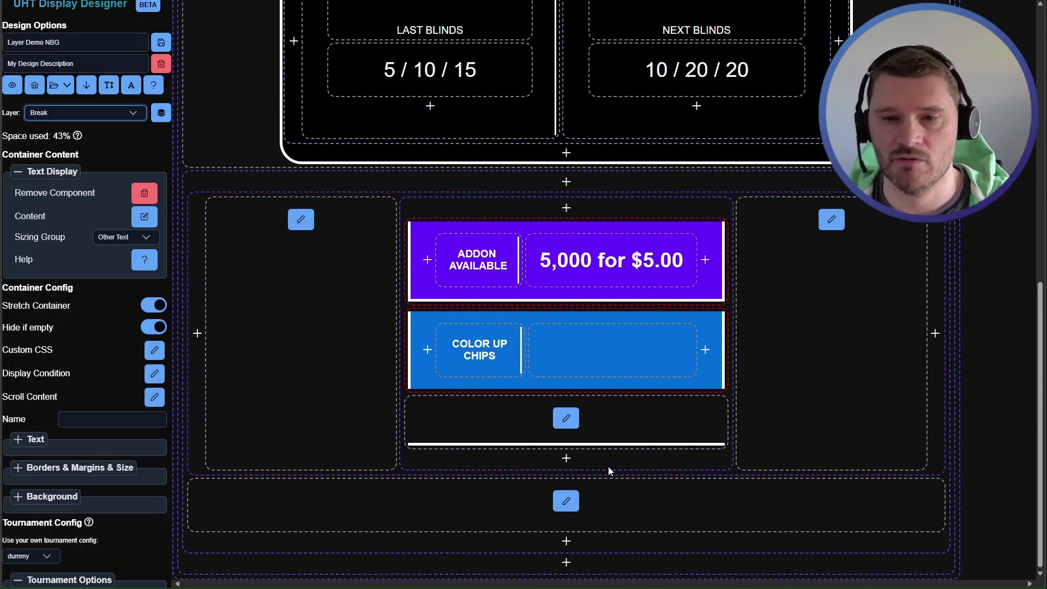
{"action": "scroll", "coordinate": [570, 544], "scroll_direction": "up", "scroll_amount": 1}
{"action": "scroll", "coordinate": [498, 217], "scroll_direction": "up", "scroll_amount": 10}
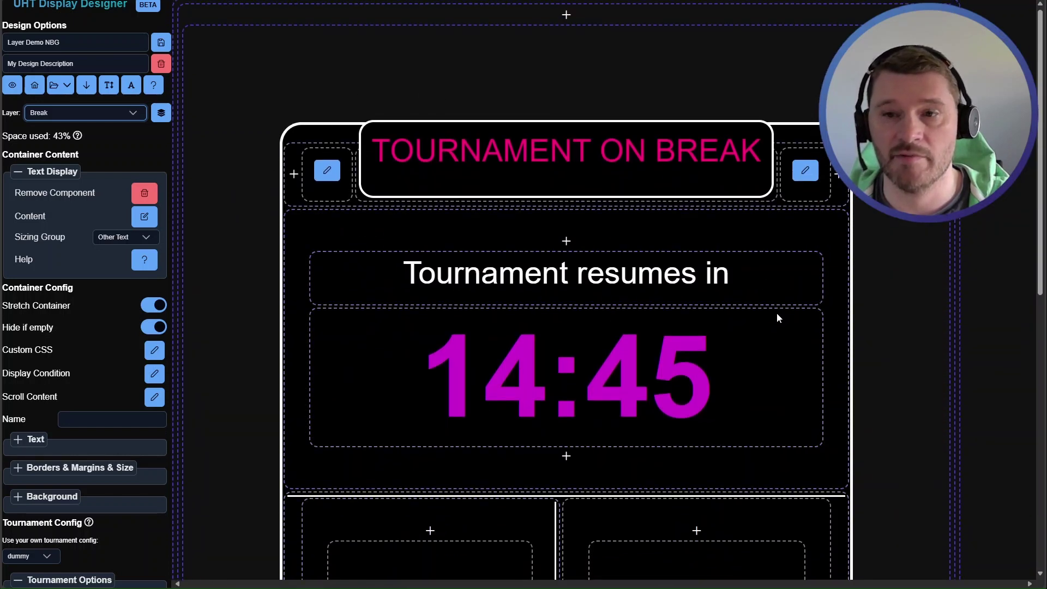
{"action": "scroll", "coordinate": [644, 499], "scroll_direction": "down", "scroll_amount": 7}
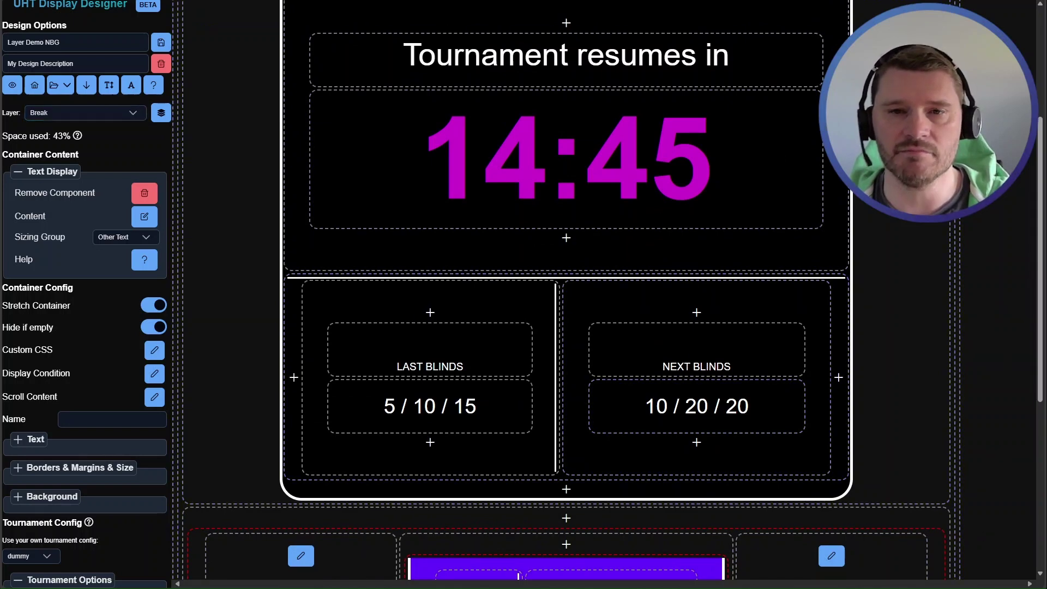
{"action": "scroll", "coordinate": [584, 306], "scroll_direction": "up", "scroll_amount": 5}
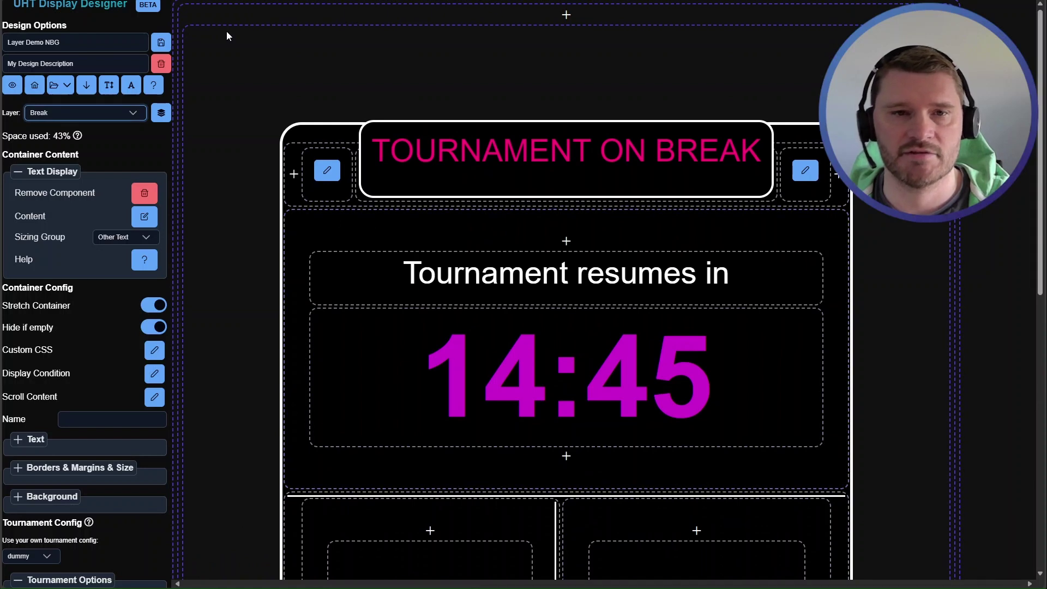
Reopen the content layer settings, compare the names and display conditions of the Break and ITM layers, and close the settings.
{"action": "left_click", "coordinate": [161, 112]}
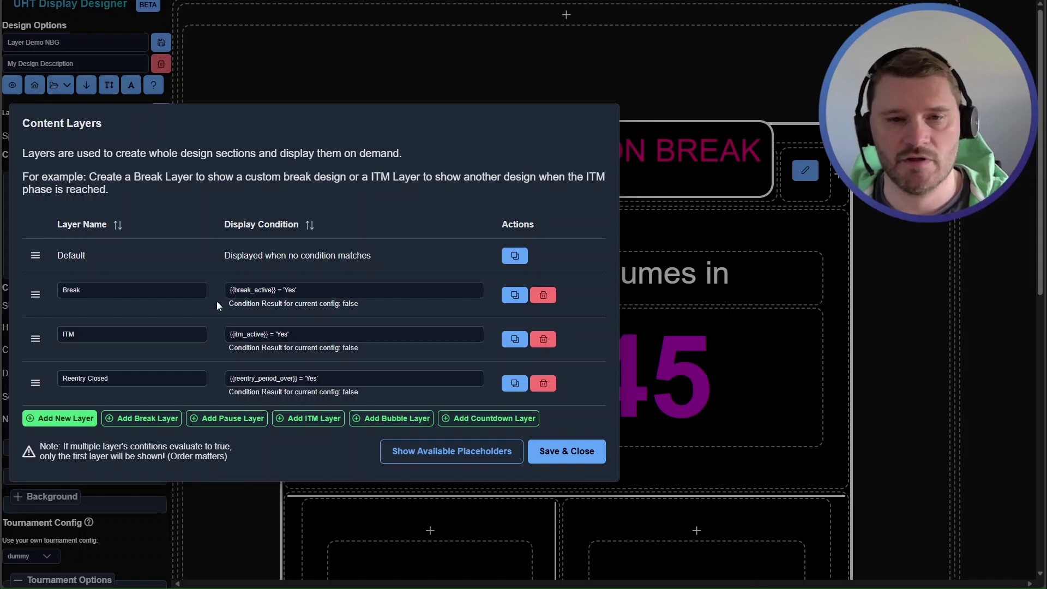
{"action": "left_click", "coordinate": [252, 334]}
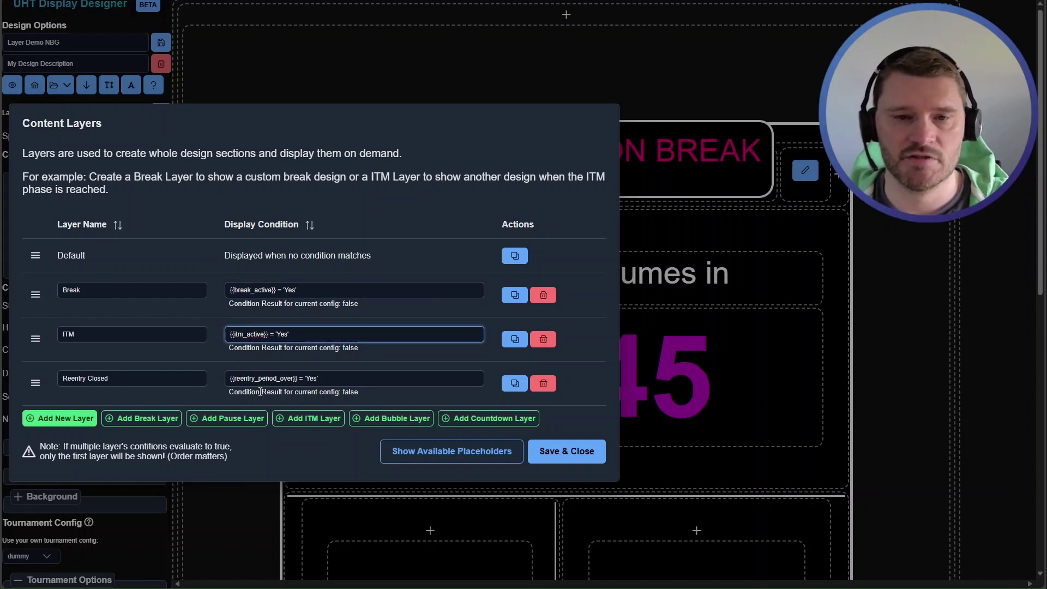
{"action": "left_click", "coordinate": [311, 288]}
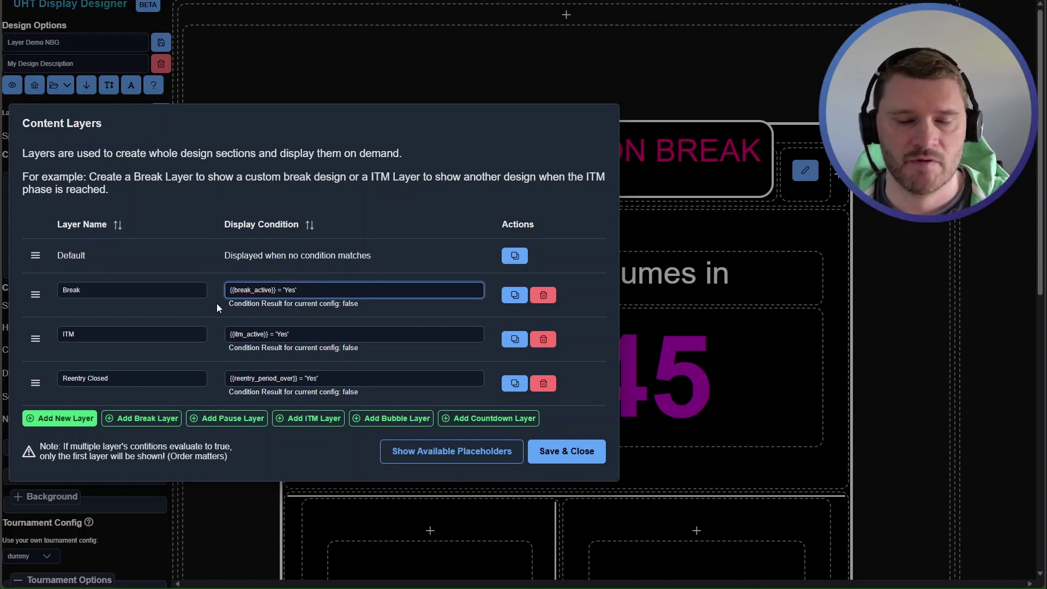
{"action": "double_click", "coordinate": [67, 335]}
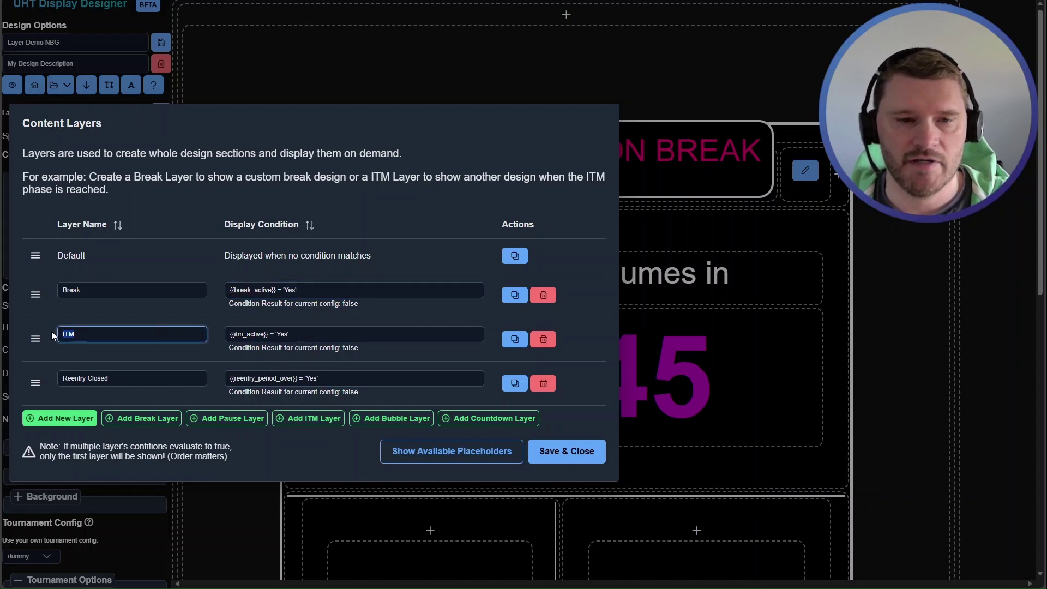
{"action": "left_click", "coordinate": [104, 292]}
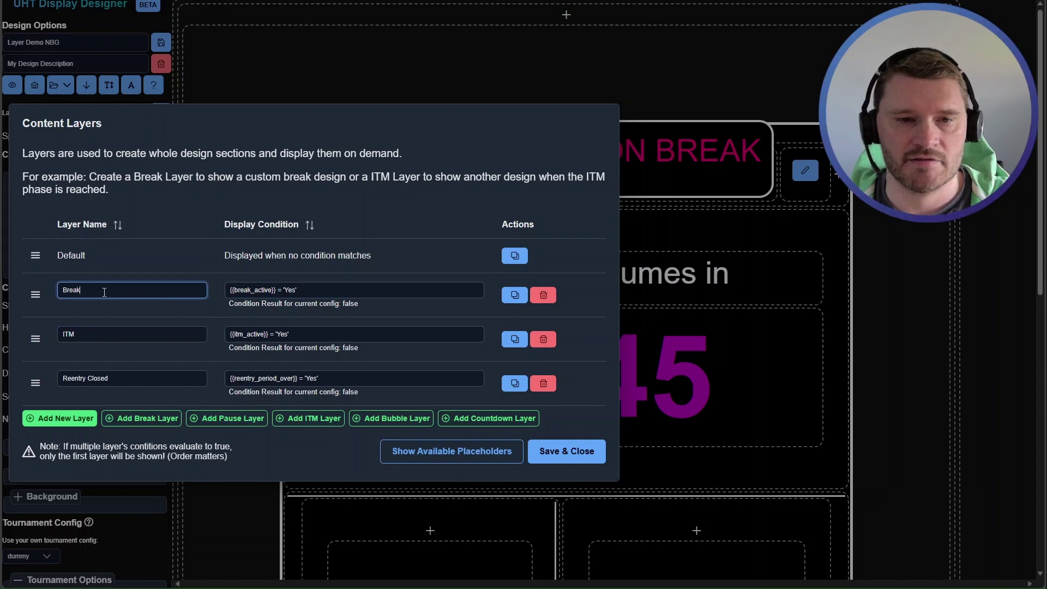
{"action": "left_click", "coordinate": [221, 288]}
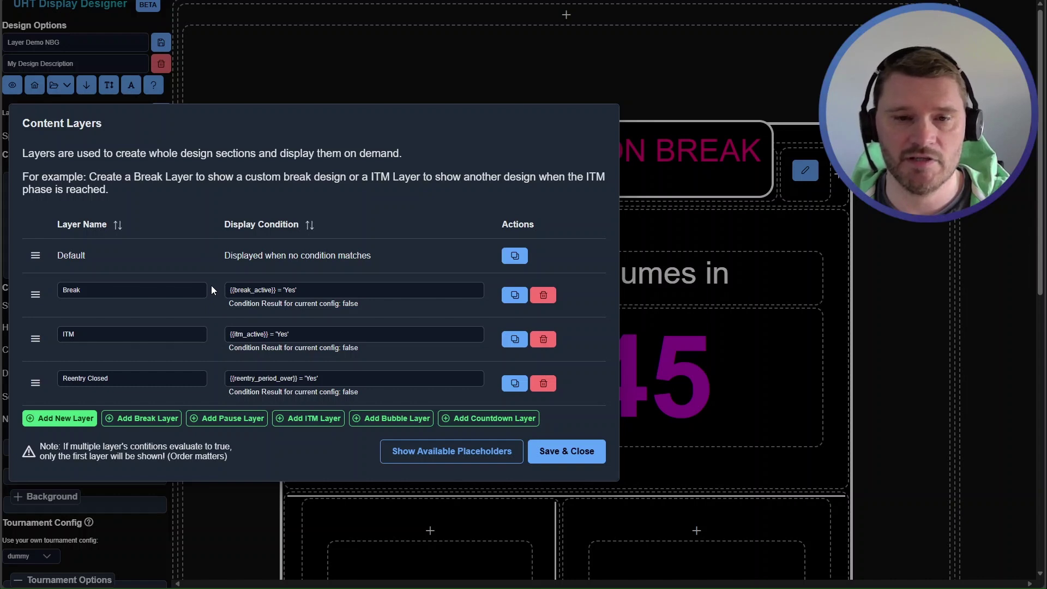
{"action": "key", "text": "Tab"}
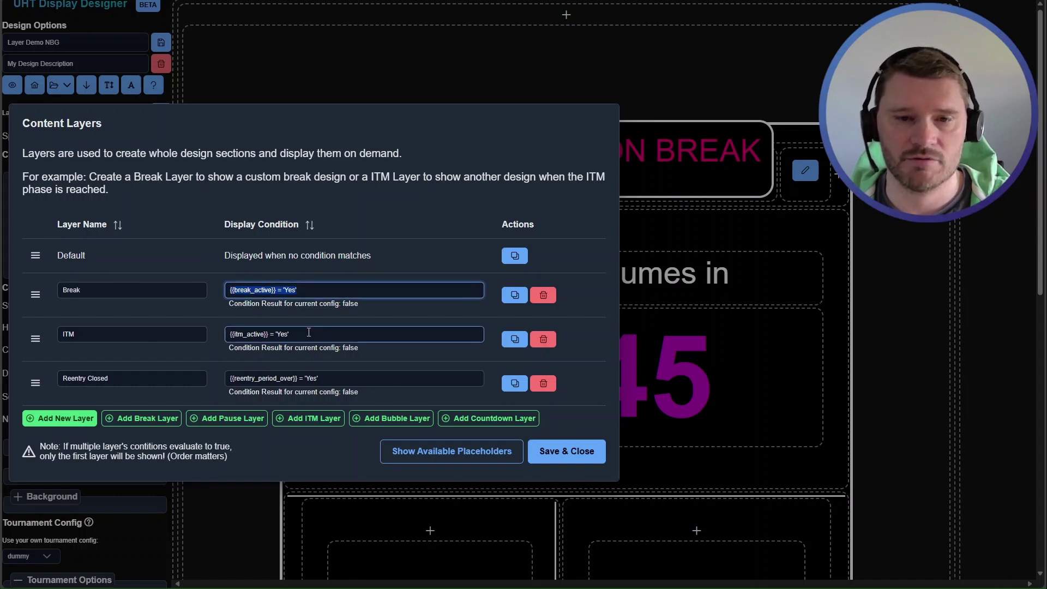
{"action": "left_click_drag", "start_coordinate": [309, 332], "coordinate": [207, 329]}
{"action": "left_click", "coordinate": [215, 296]}
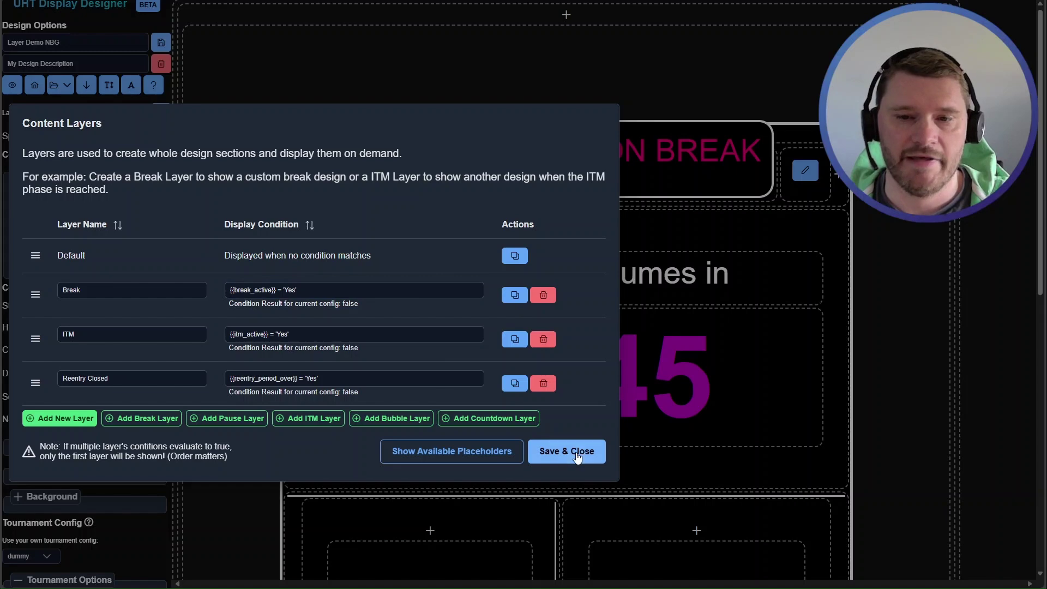
{"action": "left_click", "coordinate": [546, 455]}
View the Default, ITM and Reentry Closed layers of the design in turn.
{"action": "left_click", "coordinate": [77, 112]}
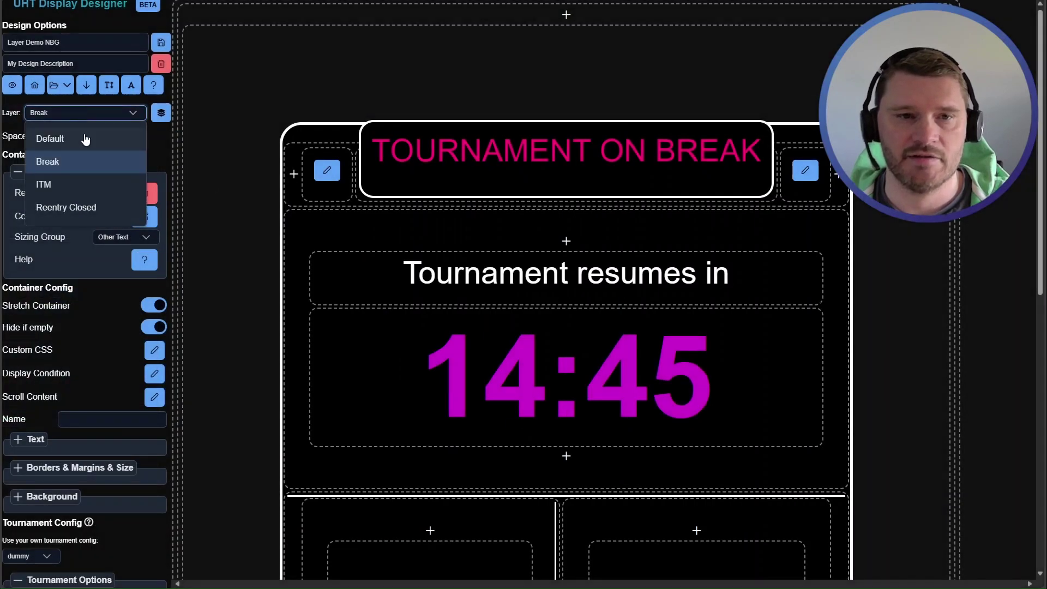
{"action": "left_click", "coordinate": [85, 137]}
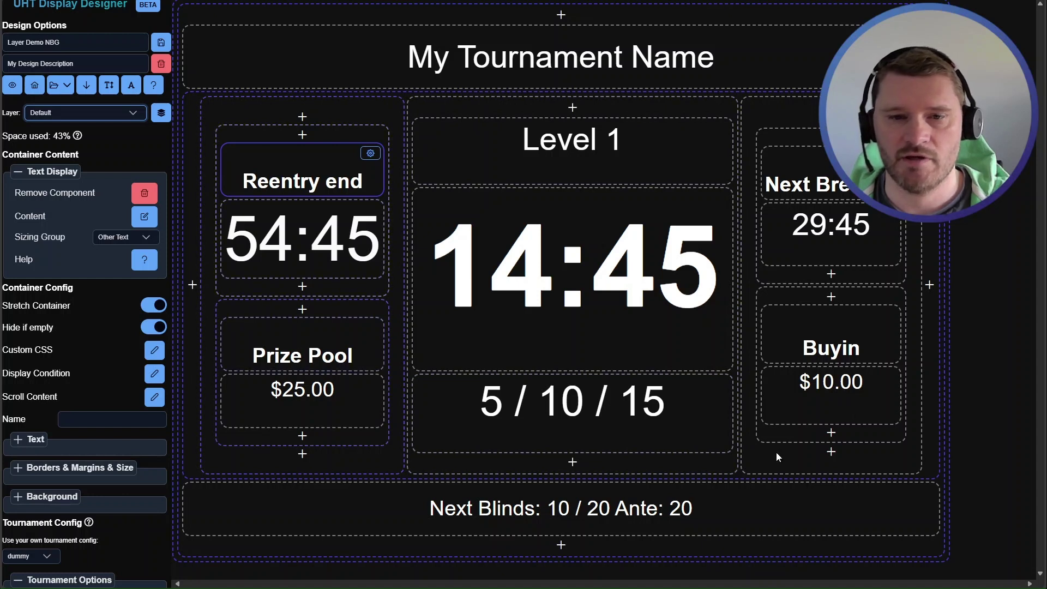
{"action": "left_click", "coordinate": [48, 116]}
{"action": "left_click", "coordinate": [64, 180]}
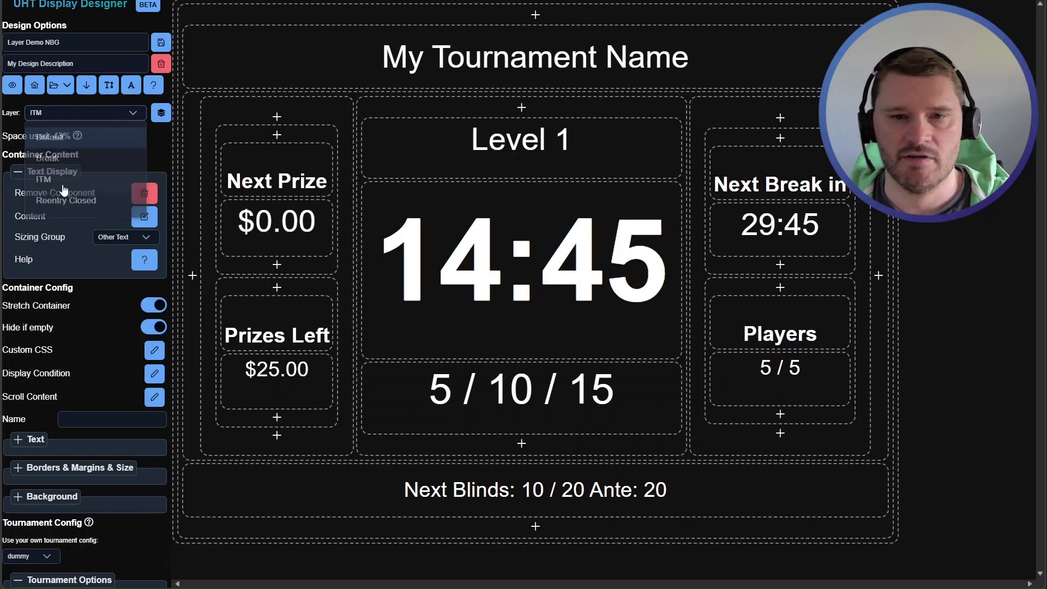
{"action": "left_click", "coordinate": [77, 213]}
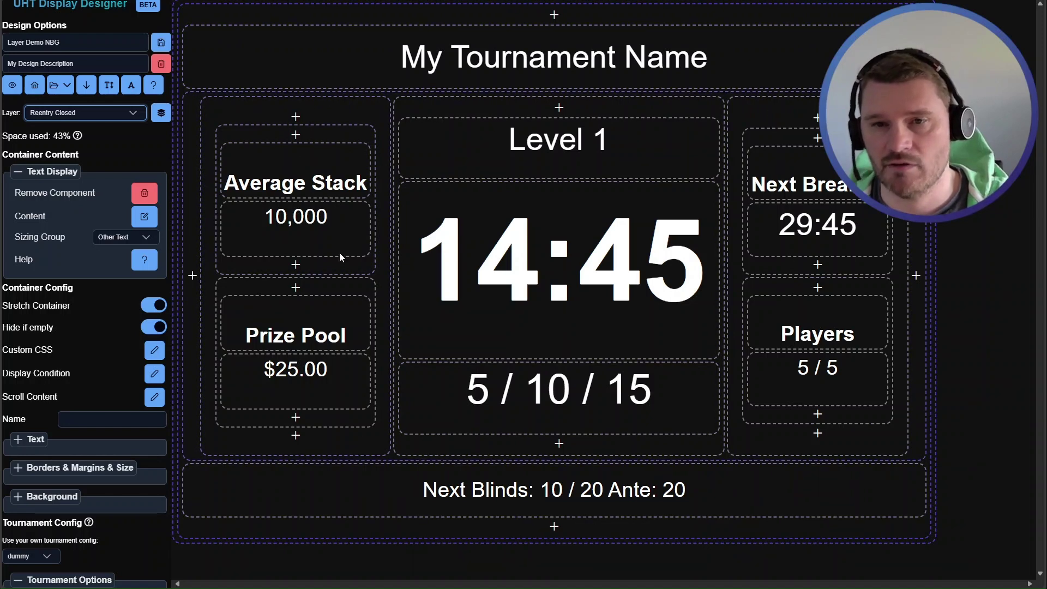
Add the predefined Bubble layer to the content layers and save the settings.
{"action": "left_click", "coordinate": [161, 113]}
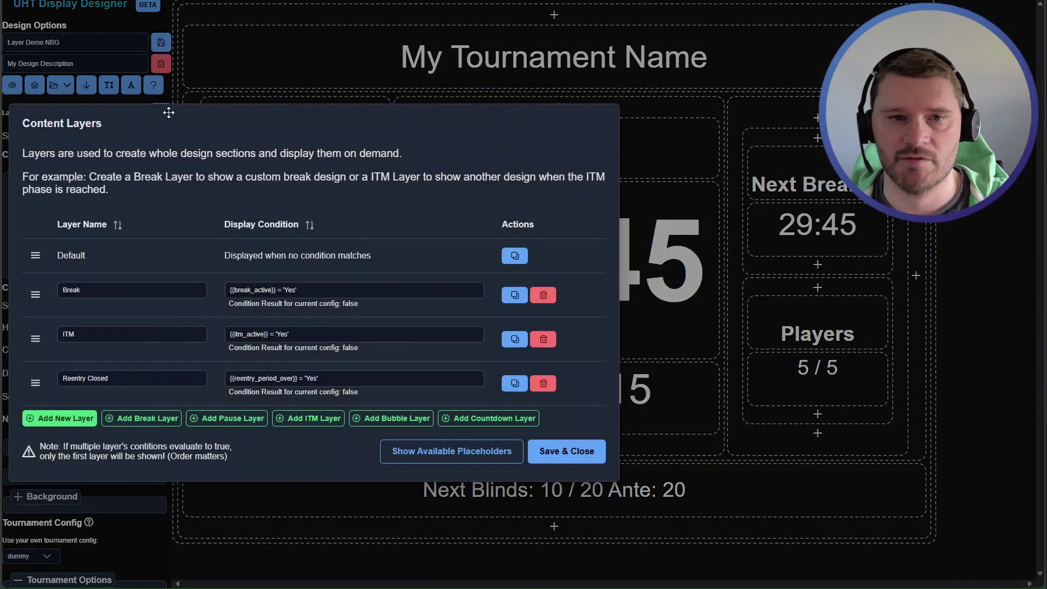
{"action": "left_click", "coordinate": [382, 420]}
{"action": "left_click", "coordinate": [565, 474]}
View the design area of the Bubble layer and return to the Default layer.
{"action": "left_click", "coordinate": [82, 113]}
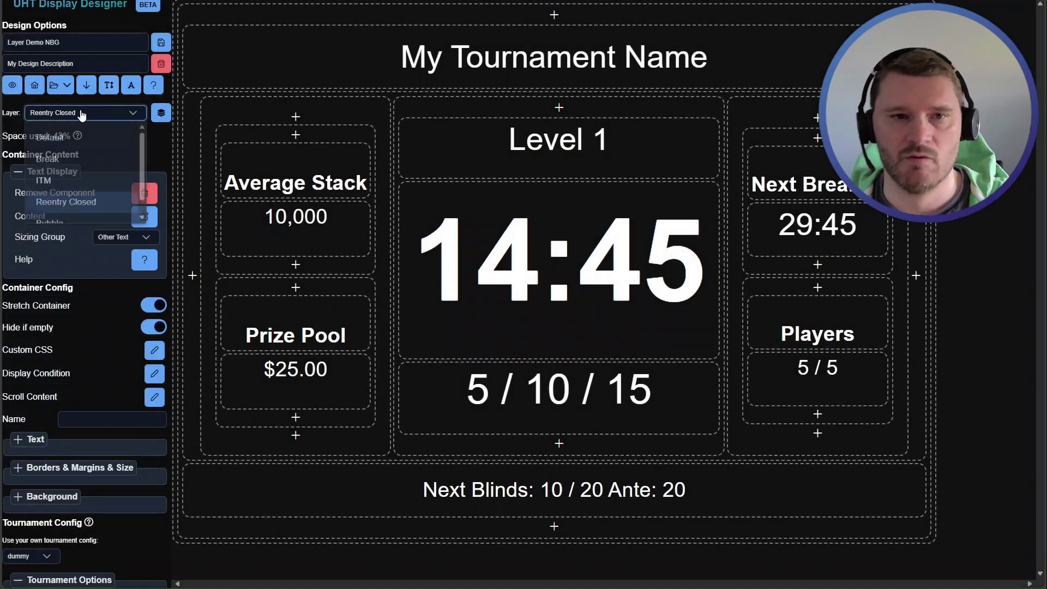
{"action": "scroll", "coordinate": [82, 200], "scroll_direction": "down", "scroll_amount": 1}
{"action": "left_click", "coordinate": [75, 209]}
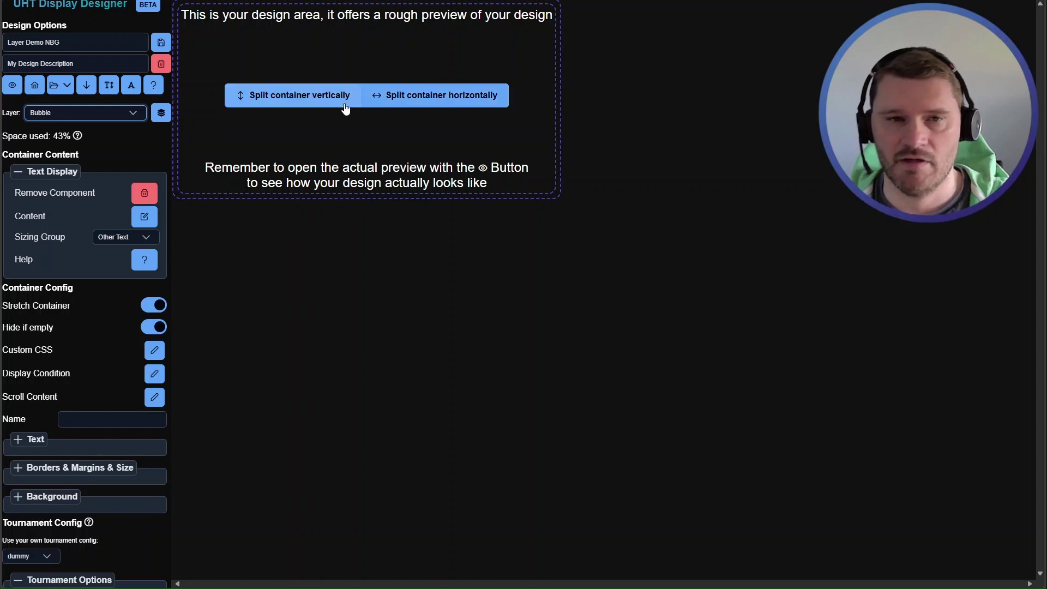
{"action": "left_click", "coordinate": [122, 113]}
{"action": "left_click", "coordinate": [104, 127]}
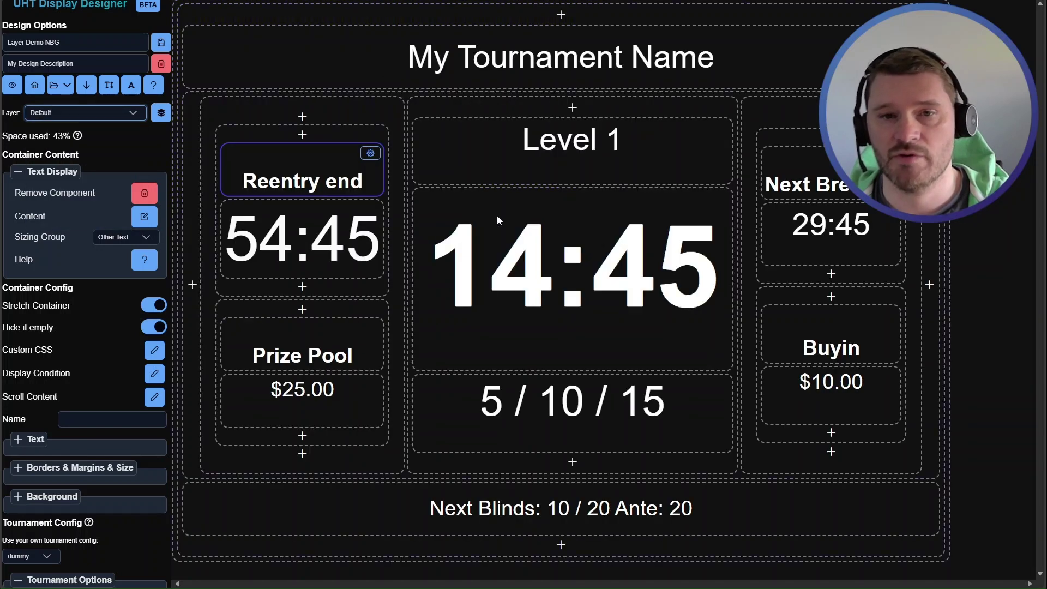
Reopen the content layer settings and delete the Bubble layer.
{"action": "left_click", "coordinate": [85, 112]}
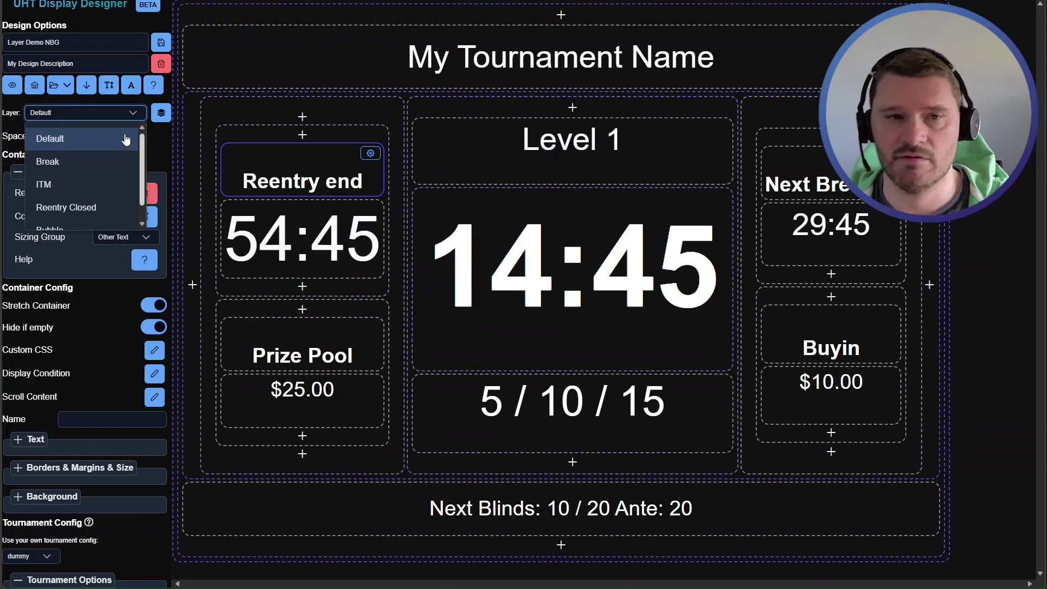
{"action": "scroll", "coordinate": [81, 175], "scroll_direction": "down", "scroll_amount": 1}
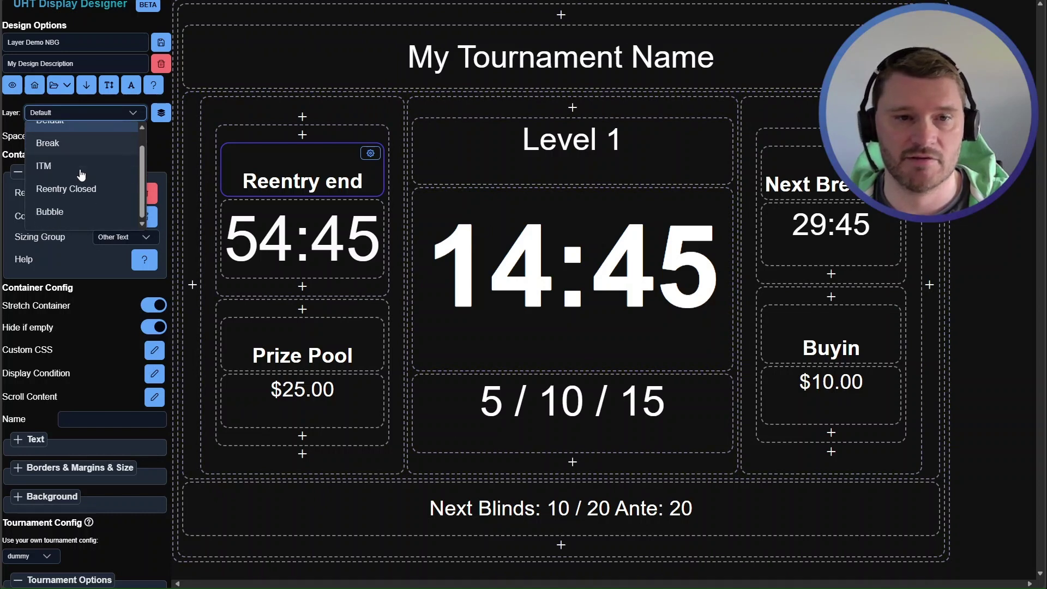
{"action": "left_click", "coordinate": [161, 113]}
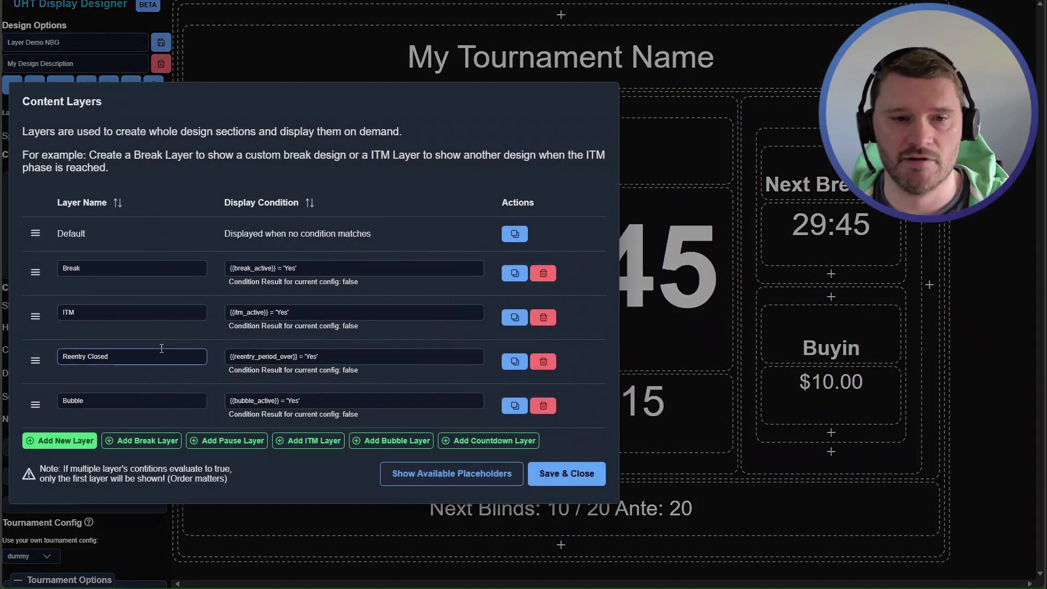
{"action": "left_click", "coordinate": [551, 410]}
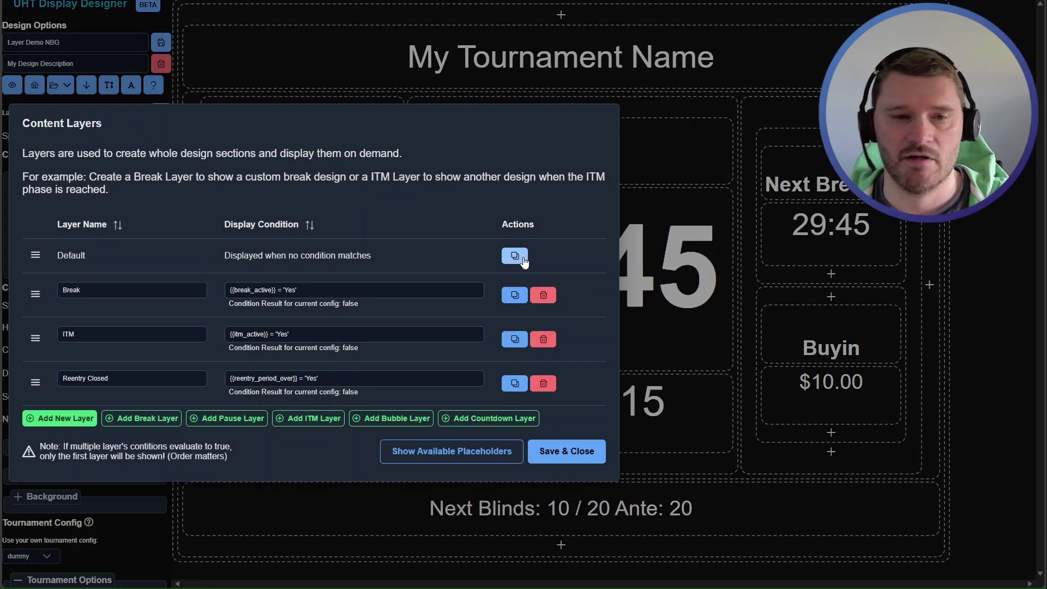
Duplicate the Default layer in the content layer settings.
{"action": "left_click_drag", "start_coordinate": [383, 256], "coordinate": [48, 257]}
{"action": "left_click", "coordinate": [93, 256]}
{"action": "left_click", "coordinate": [515, 258]}
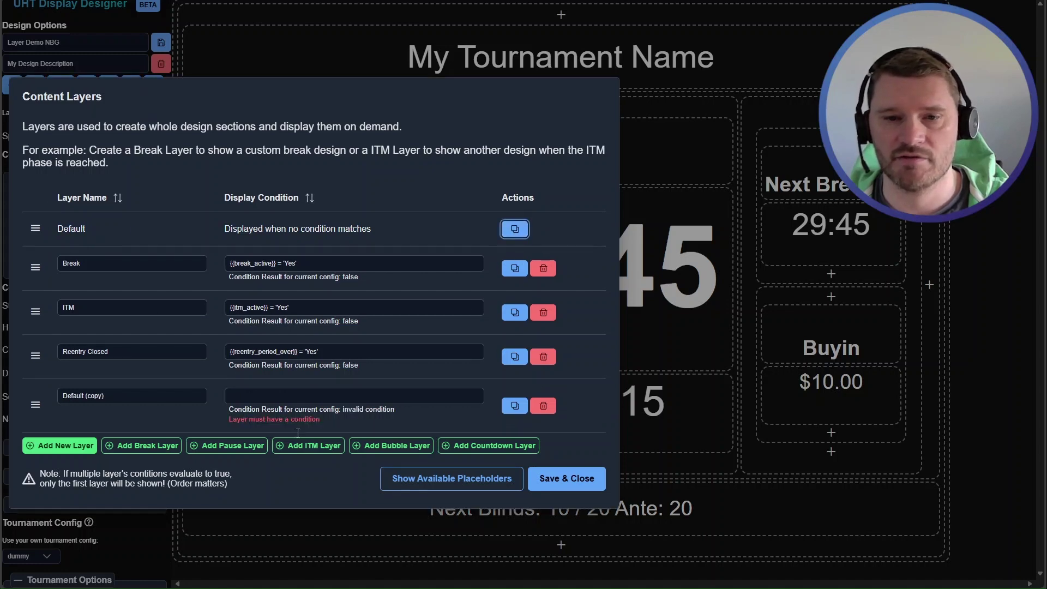
Copy the Reentry Closed layer's condition {{reentry_period_over}} = 'Yes' into the display condition of the duplicated Default layer.
{"action": "left_click", "coordinate": [260, 402]}
{"action": "left_click_drag", "start_coordinate": [339, 352], "coordinate": [234, 354]}
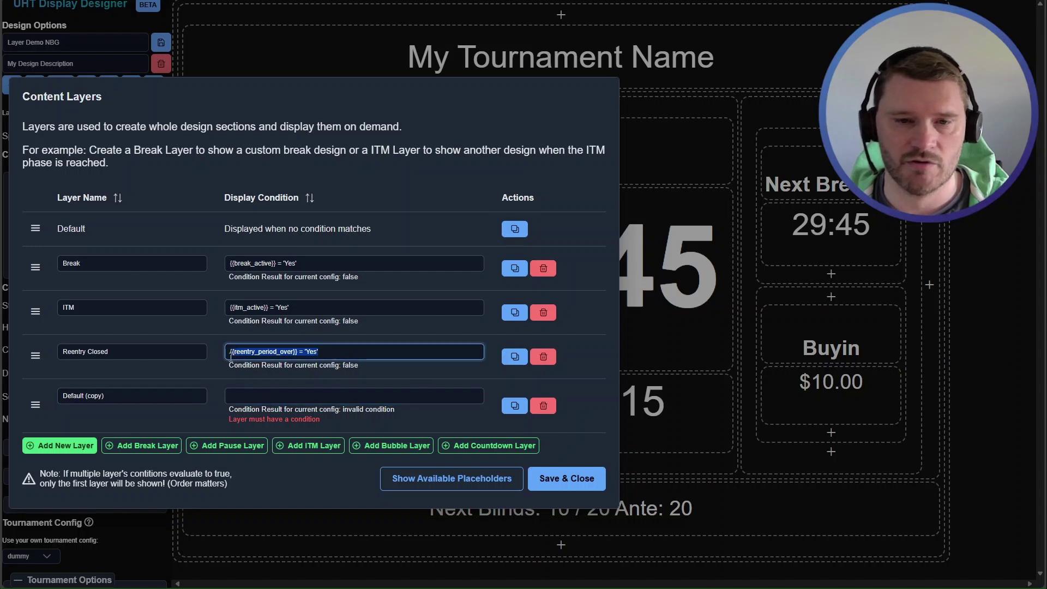
{"action": "left_click", "coordinate": [263, 398]}
{"action": "key", "text": "ctrl+v"}
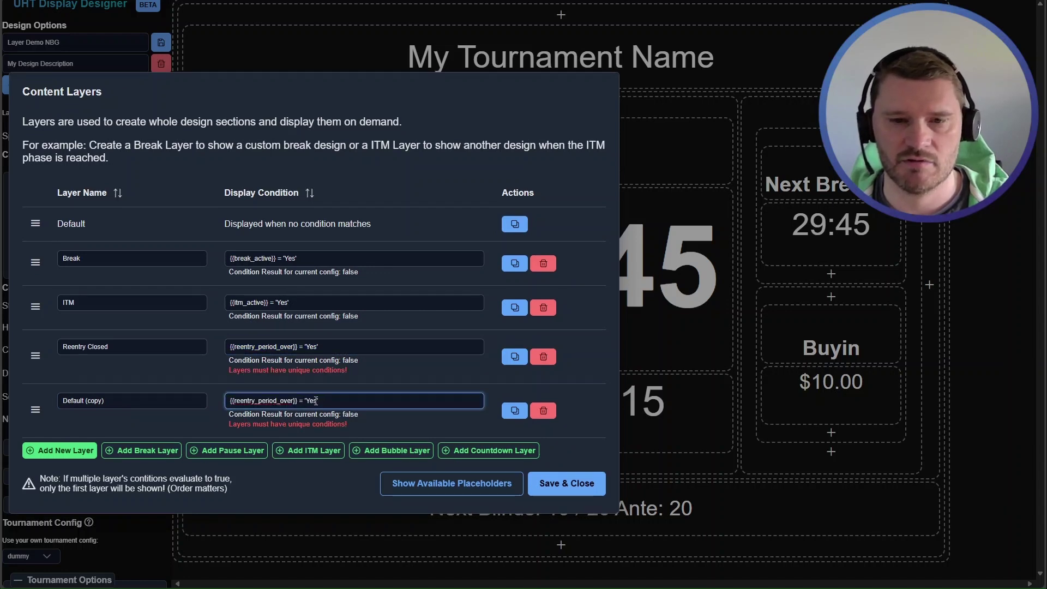
Set the duplicated layer's condition to {{reentry_period_over}} = 'No', save the layers and switch to Default (copy).
{"action": "type", "text": "No"}
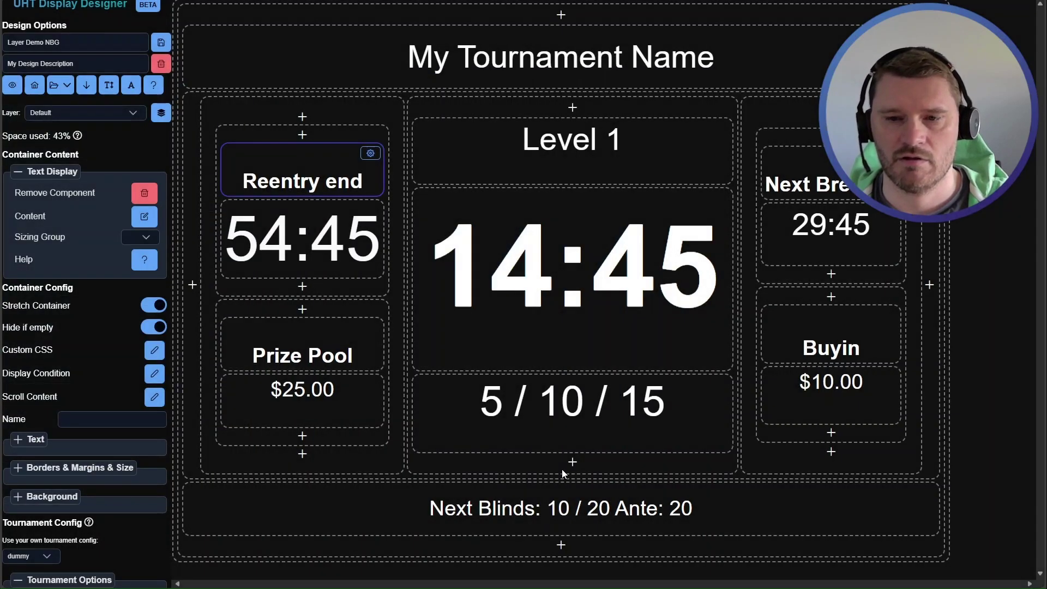
{"action": "left_click", "coordinate": [559, 473]}
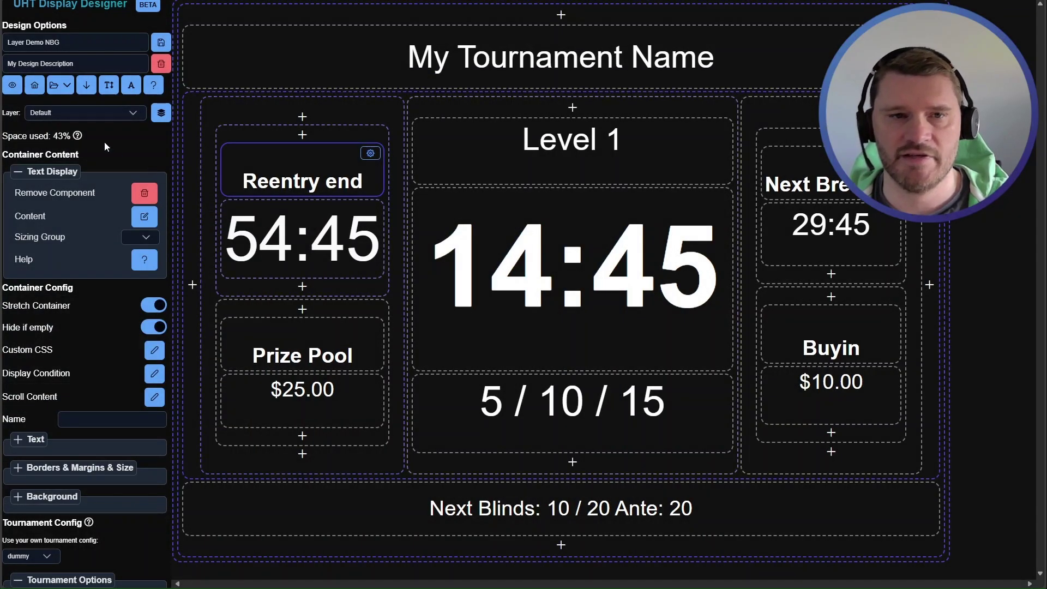
{"action": "left_click", "coordinate": [87, 113]}
{"action": "scroll", "coordinate": [74, 164], "scroll_direction": "down", "scroll_amount": 1}
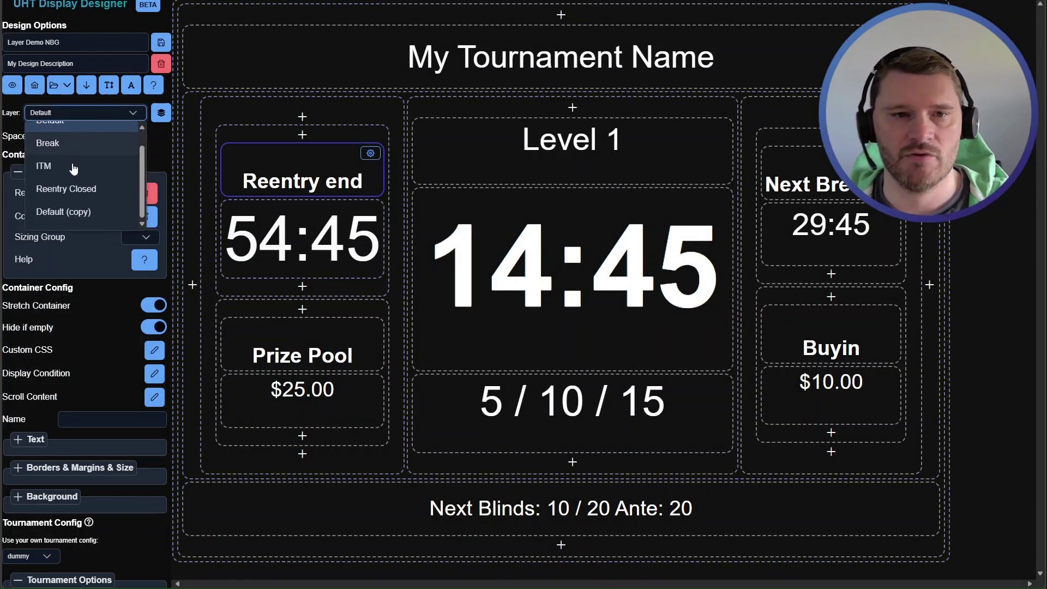
{"action": "left_click", "coordinate": [85, 213]}
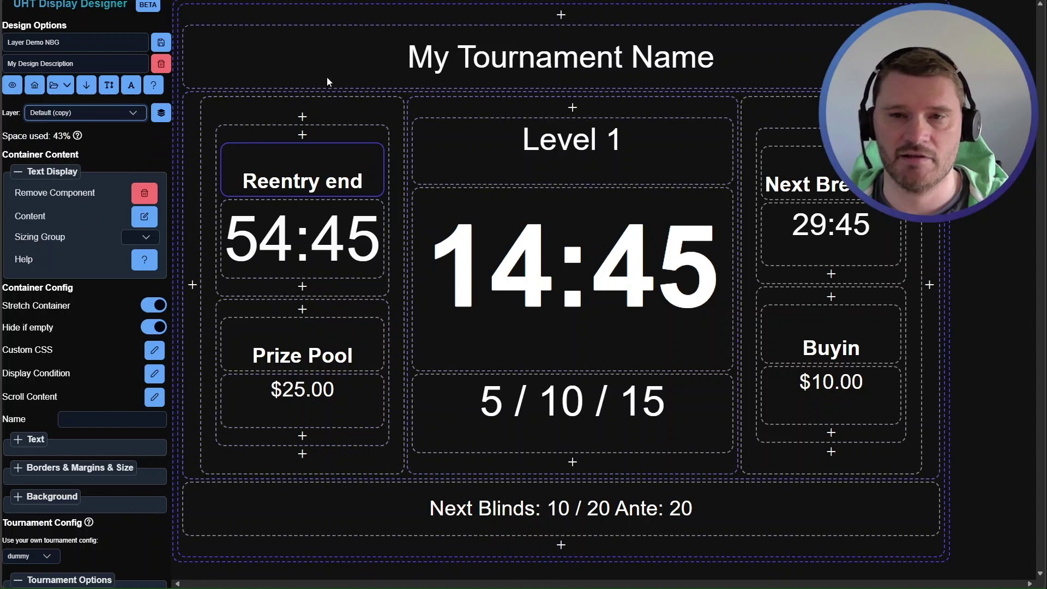
Replace the word "end" in the "Reentry end" heading of the Default (copy) layer with "asd asd".
{"action": "double_click", "coordinate": [321, 183]}
{"action": "key", "text": "BackSpace"}
{"action": "key", "text": "BackSpace"}
{"action": "key", "text": "BackSpace"}
{"action": "type", "text": "asd asd"}
{"action": "left_click", "coordinate": [338, 218]}
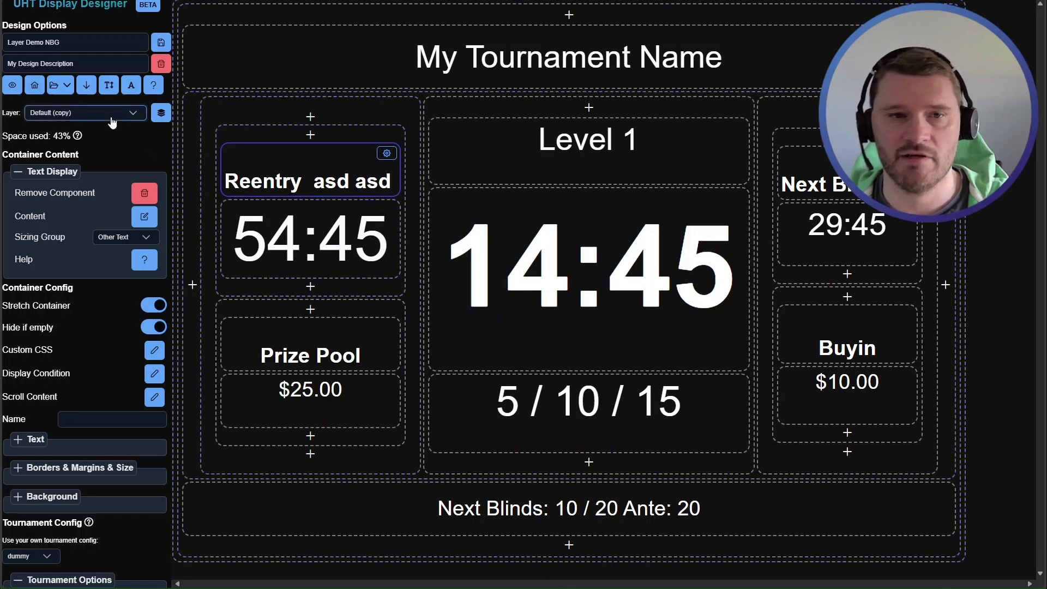
Compare the Reentry heading on the Default layer with the one on the Default (copy) layer.
{"action": "left_click", "coordinate": [93, 113]}
{"action": "left_click", "coordinate": [98, 130]}
{"action": "left_click", "coordinate": [93, 112]}
{"action": "scroll", "coordinate": [86, 180], "scroll_direction": "down", "scroll_amount": 1}
{"action": "left_click", "coordinate": [87, 211]}
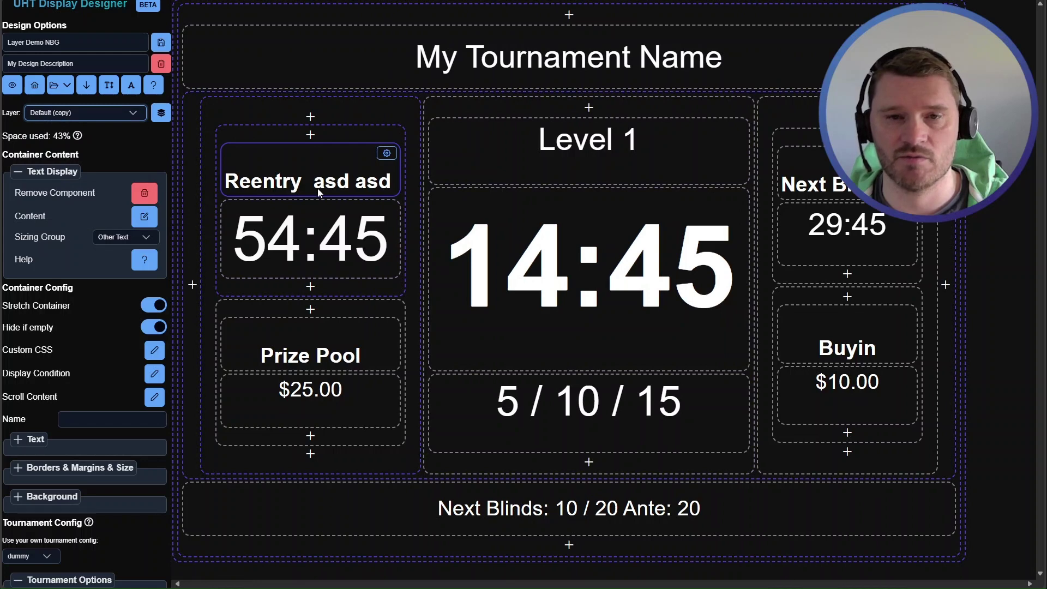
Switch from the Default (copy) layer to the ITM layer to view its design.
{"action": "left_click", "coordinate": [59, 115]}
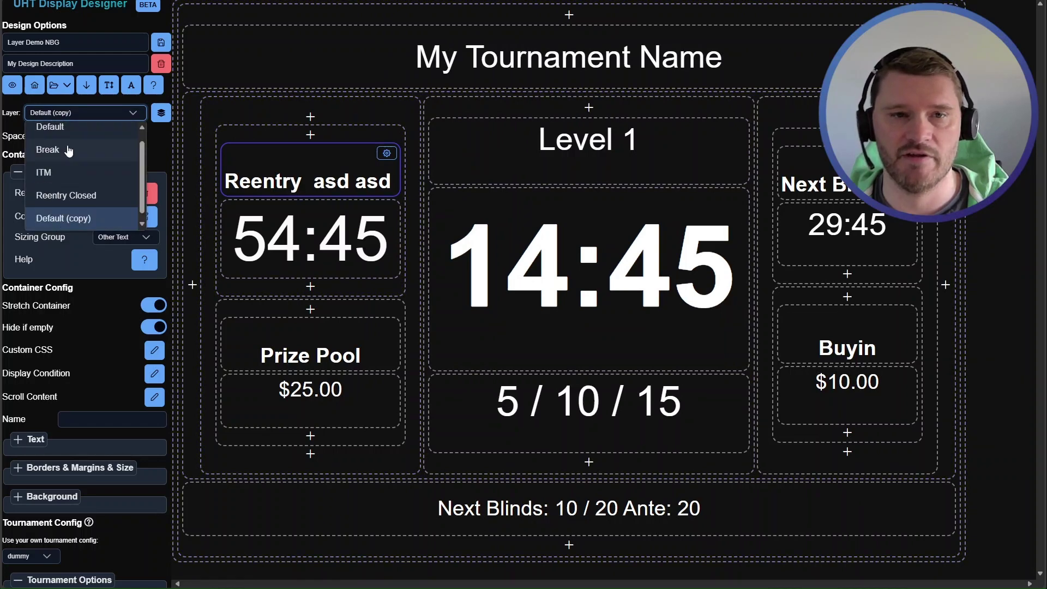
{"action": "left_click", "coordinate": [68, 114]}
{"action": "key", "text": "Up"}
{"action": "key", "text": "Up"}
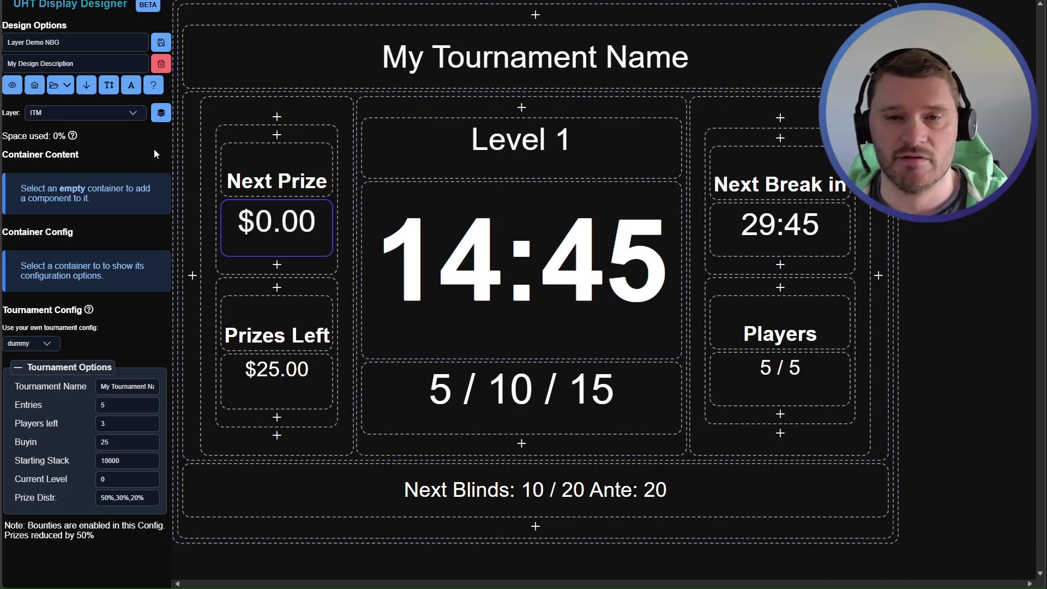
Open the countdown design and inspect the Countdown layer's name and display condition in the content layer settings.
{"action": "left_click", "coordinate": [60, 85]}
{"action": "left_click", "coordinate": [78, 109]}
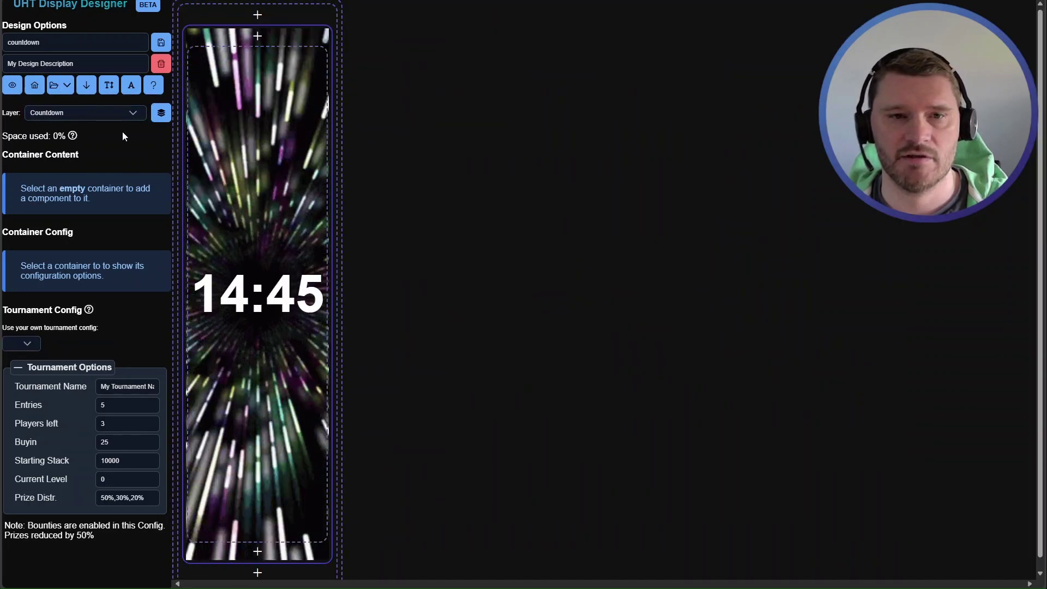
{"action": "left_click", "coordinate": [62, 116]}
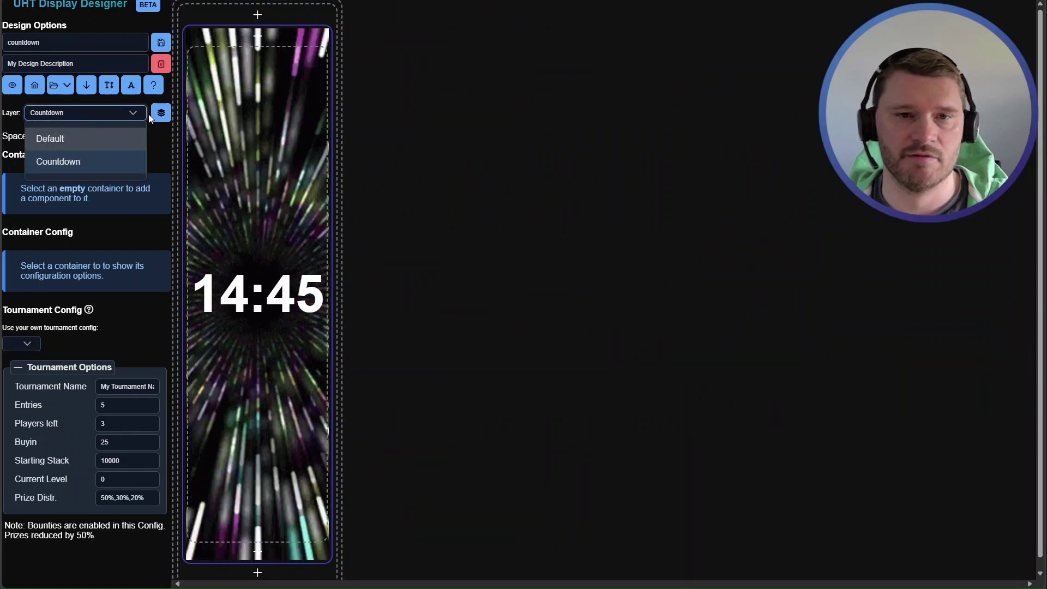
{"action": "left_click", "coordinate": [161, 113]}
{"action": "double_click", "coordinate": [111, 332]}
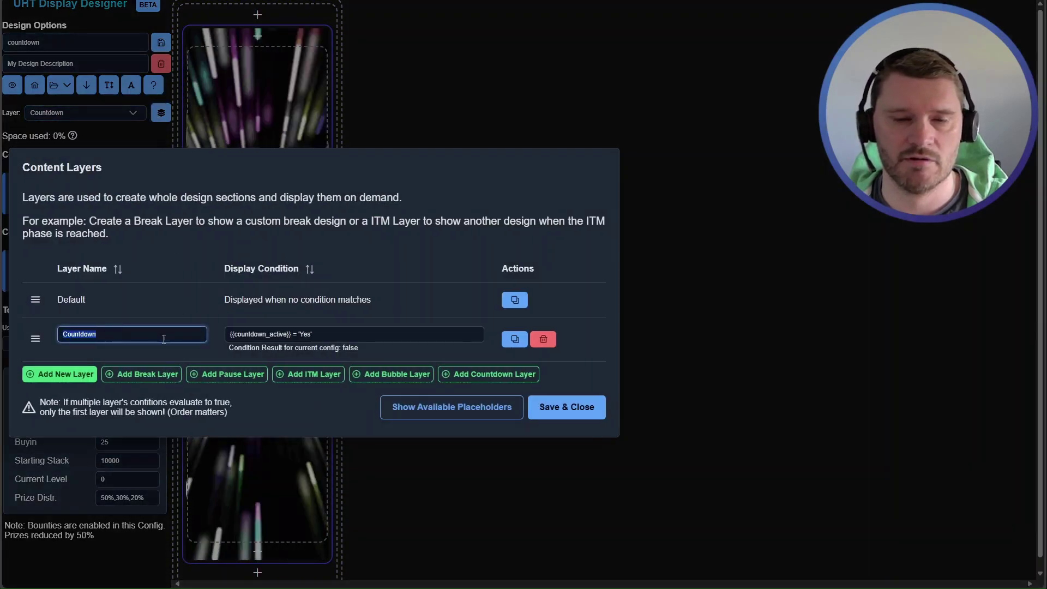
{"action": "key", "text": "Tab"}
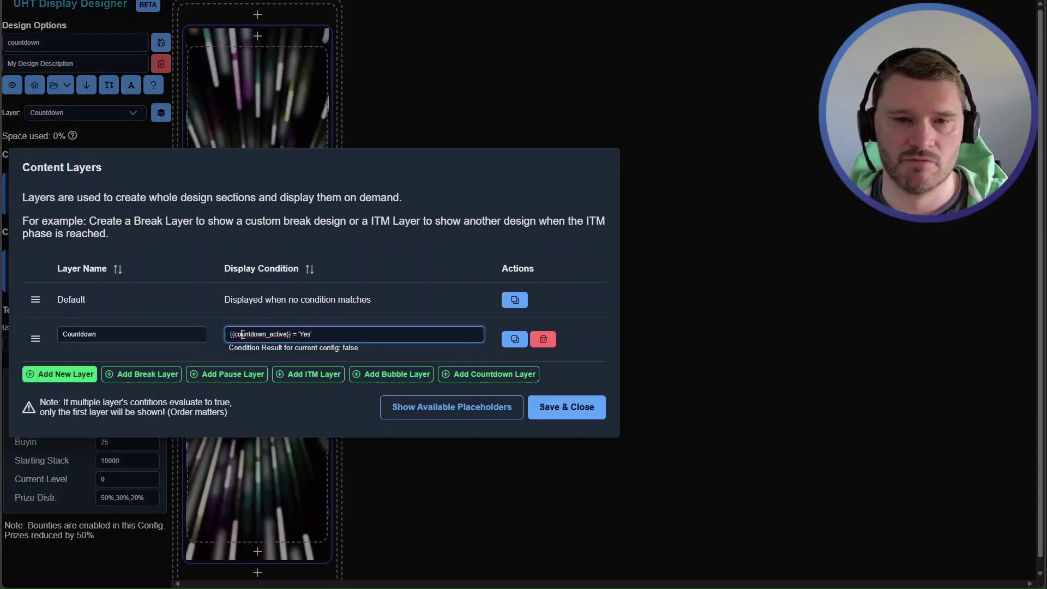
{"action": "left_click_drag", "start_coordinate": [293, 334], "coordinate": [313, 334]}
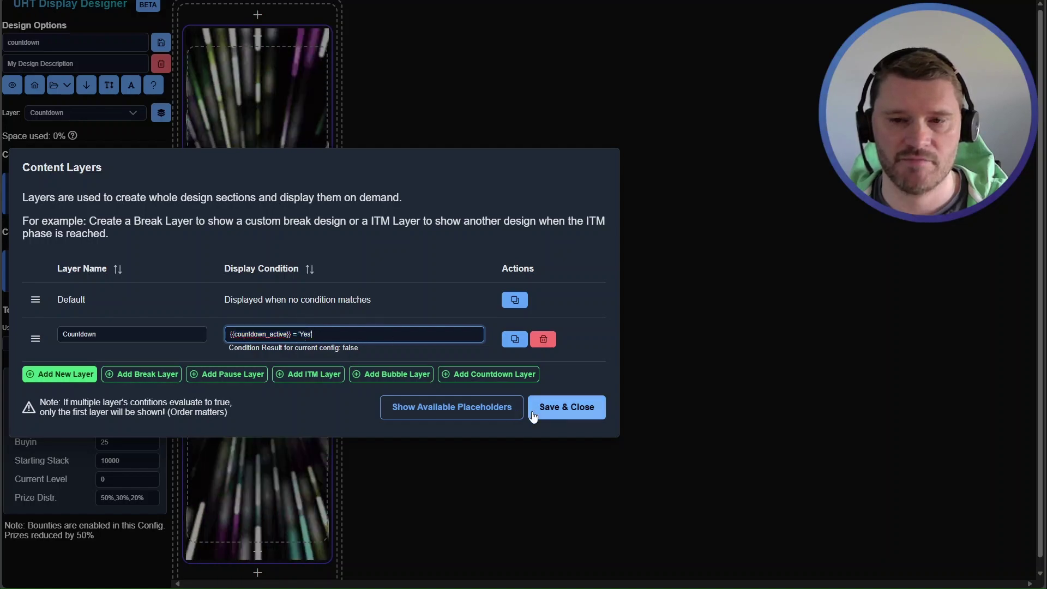
{"action": "key", "text": "Escape"}
View the Default layer of the countdown design and return to its Countdown layer.
{"action": "scroll", "coordinate": [259, 100], "scroll_direction": "down", "scroll_amount": 1}
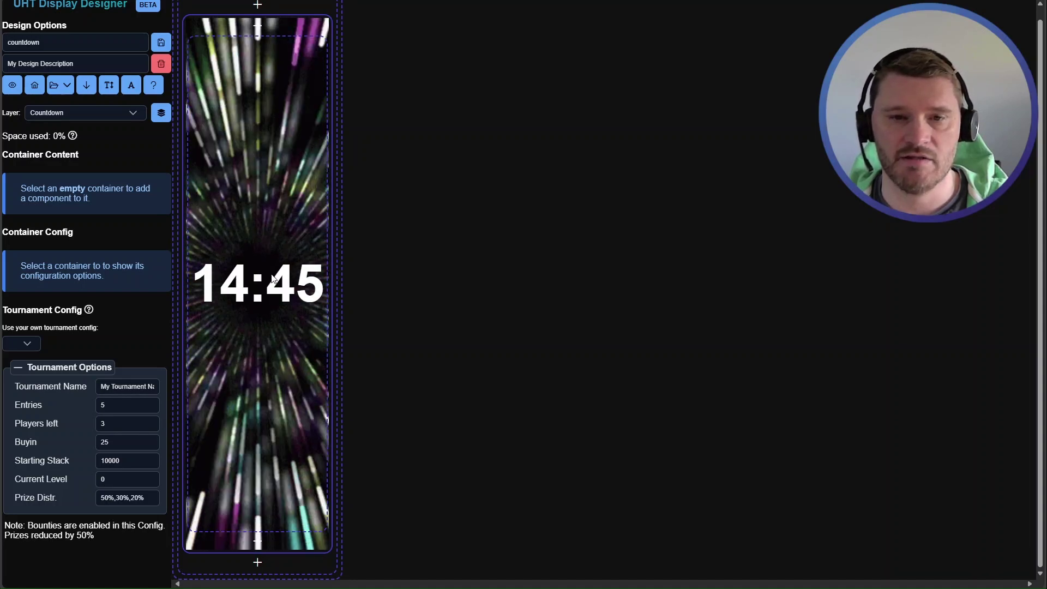
{"action": "left_click", "coordinate": [82, 112]}
{"action": "left_click", "coordinate": [76, 138]}
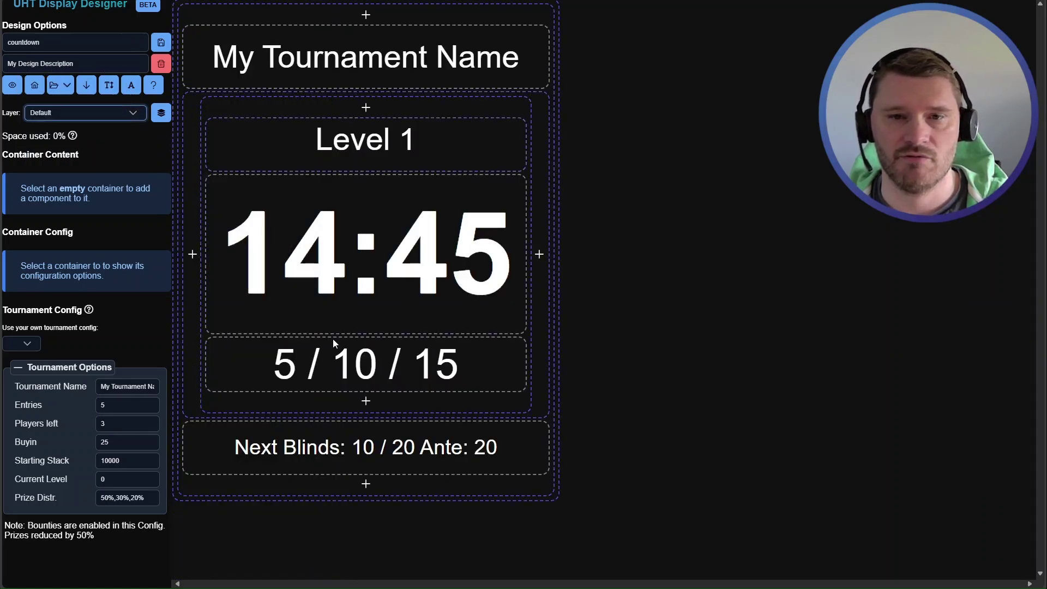
{"action": "left_click", "coordinate": [69, 114]}
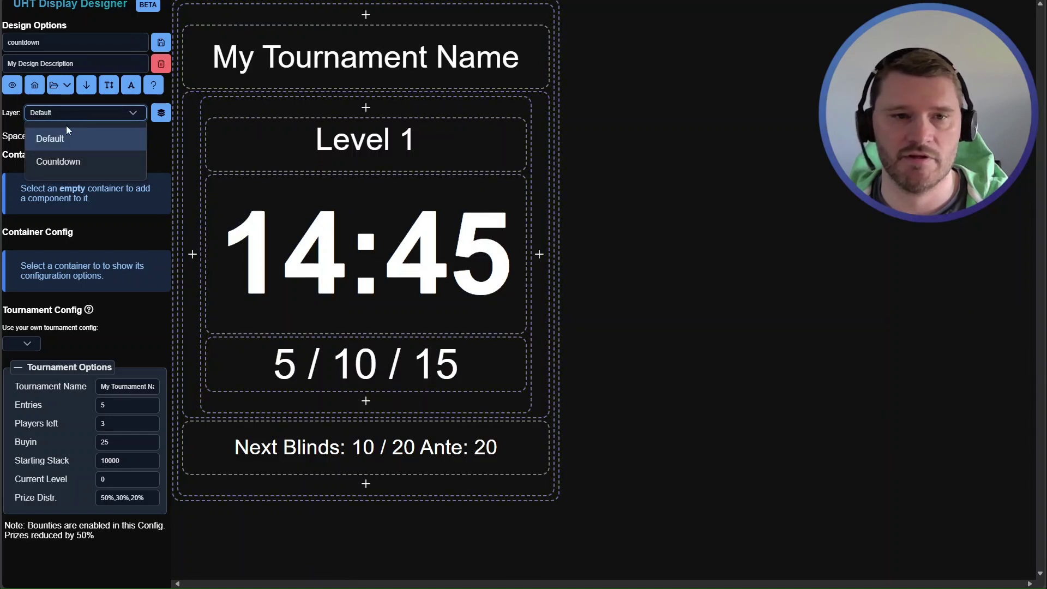
{"action": "left_click", "coordinate": [70, 164]}
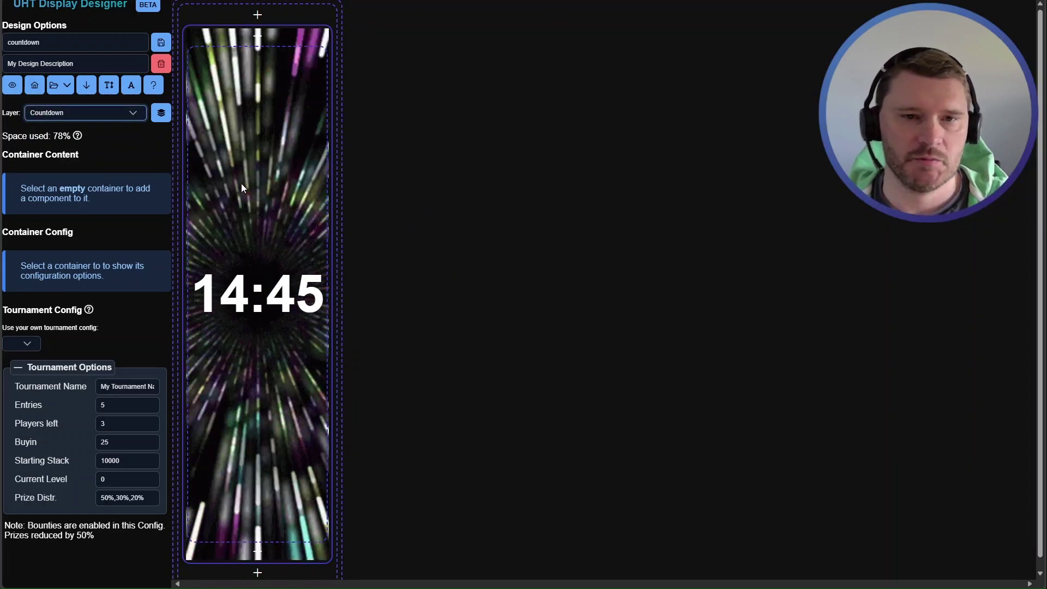
{"action": "scroll", "coordinate": [278, 229], "scroll_direction": "down", "scroll_amount": 1}
{"action": "scroll", "coordinate": [279, 233], "scroll_direction": "up", "scroll_amount": 1}
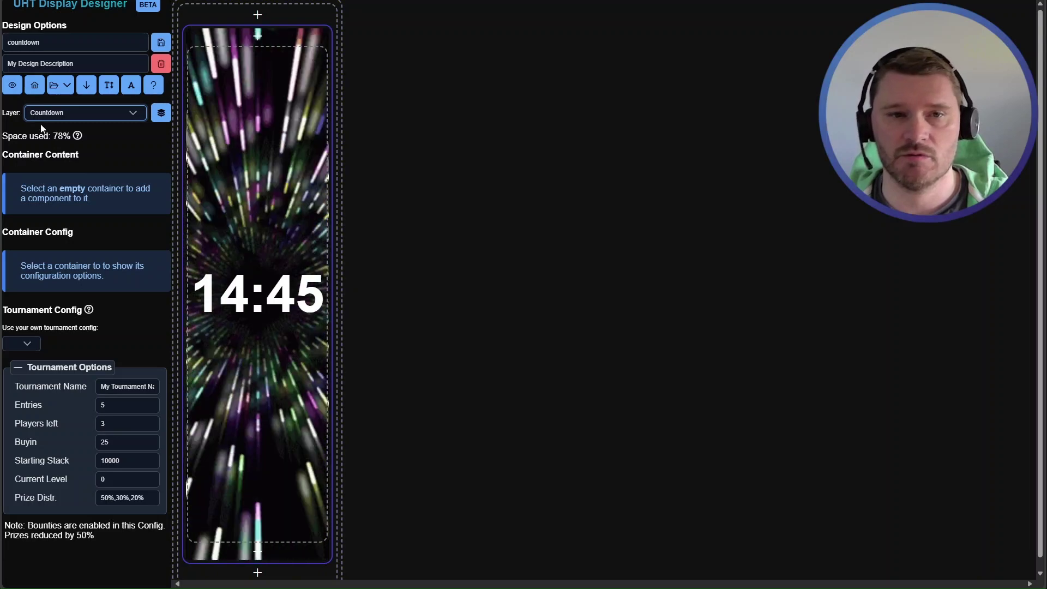
Discard the countdown design and start a new one from the Triton template.
{"action": "left_click", "coordinate": [161, 63]}
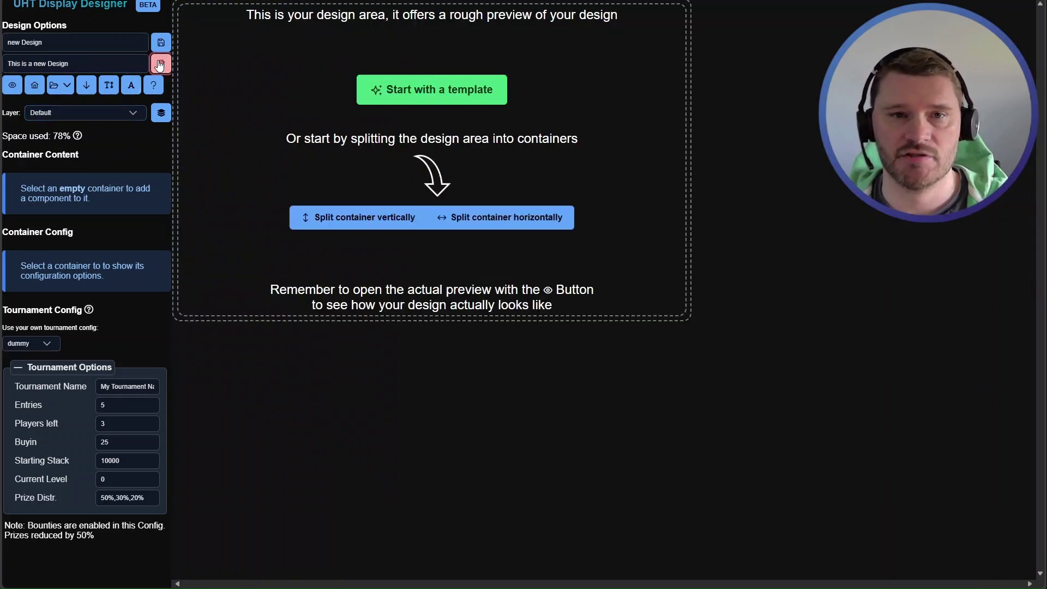
{"action": "left_click", "coordinate": [431, 90]}
{"action": "scroll", "coordinate": [546, 294], "scroll_direction": "down", "scroll_amount": 5}
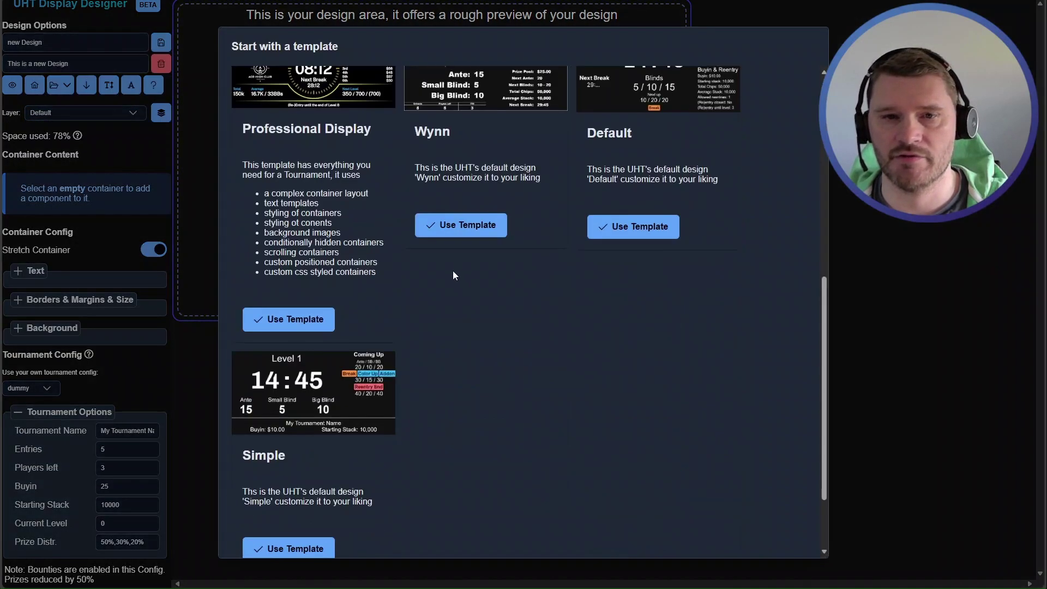
{"action": "left_click", "coordinate": [328, 372]}
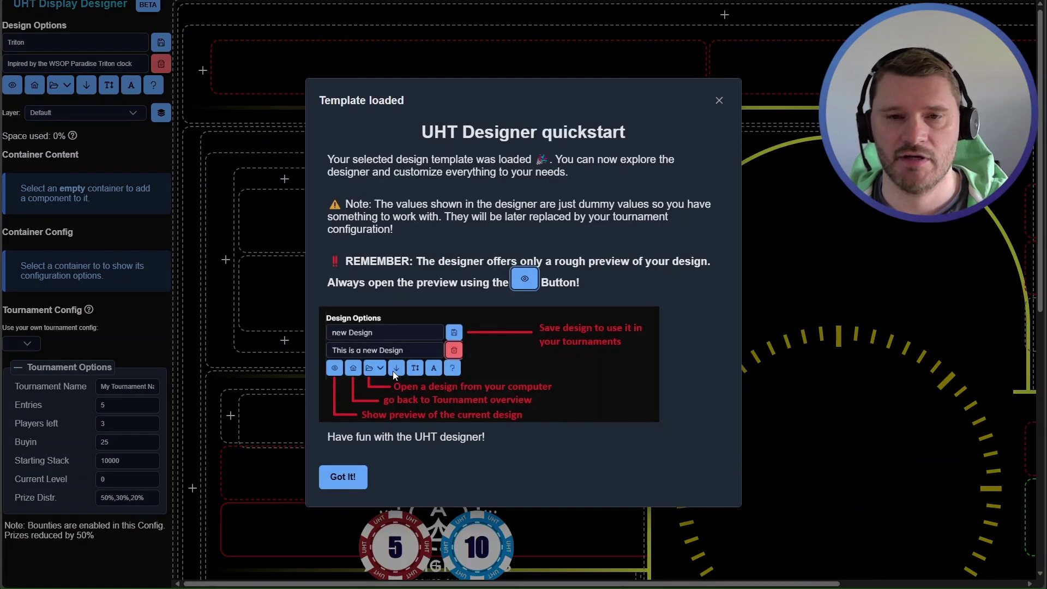
{"action": "left_click", "coordinate": [341, 477]}
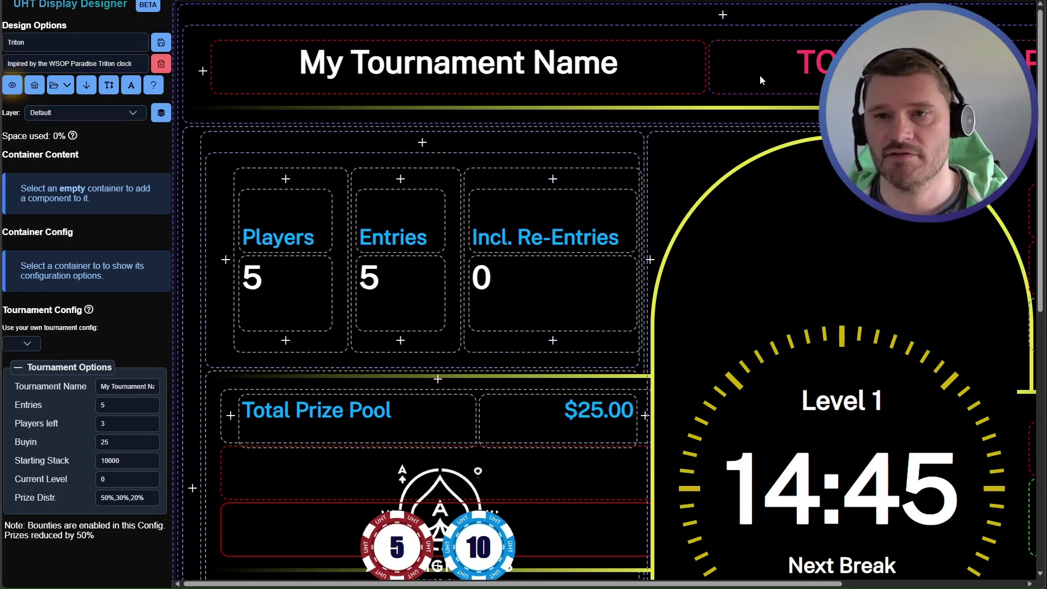
Examine the conditionally displayed containers of the Triton design, from the tournament name header down to the re-entry texts.
{"action": "left_click", "coordinate": [666, 74]}
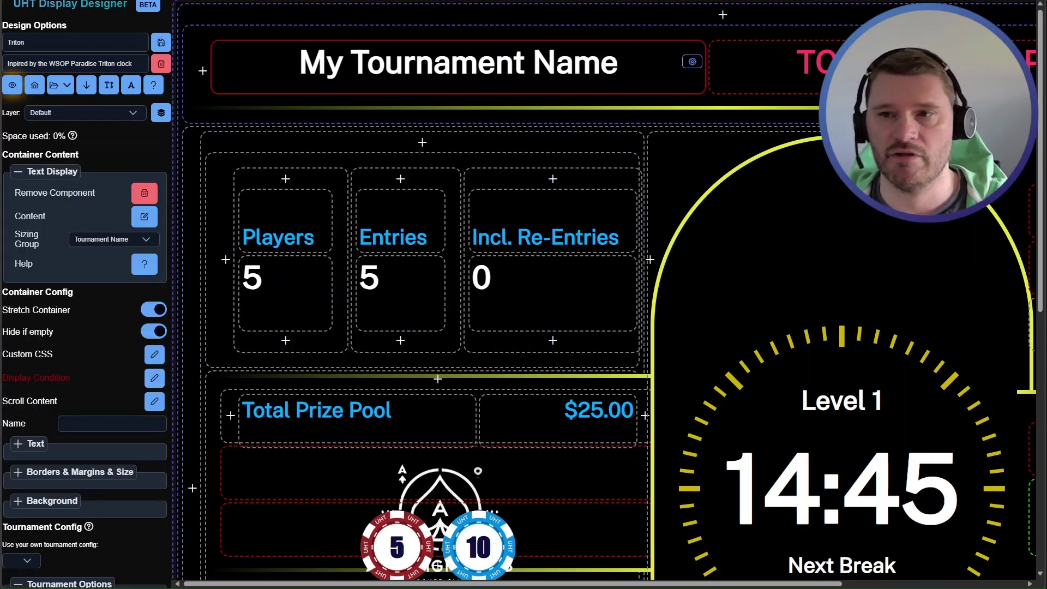
{"action": "scroll", "coordinate": [600, 295], "scroll_direction": "right", "scroll_amount": 1}
{"action": "scroll", "coordinate": [604, 295], "scroll_direction": "right", "scroll_amount": 1}
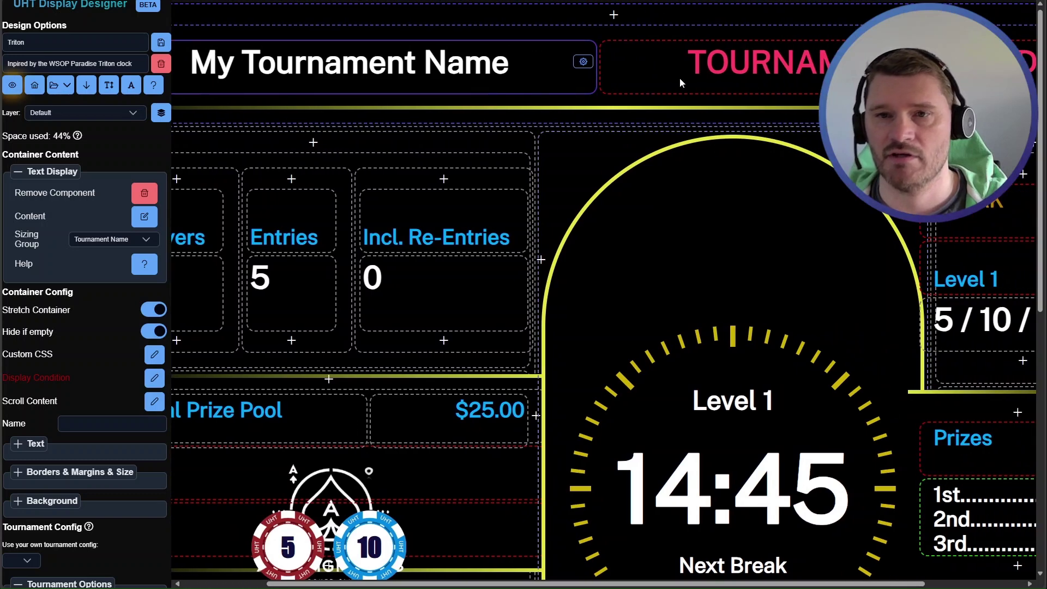
{"action": "scroll", "coordinate": [600, 87], "scroll_direction": "down", "scroll_amount": 1}
{"action": "scroll", "coordinate": [548, 136], "scroll_direction": "down", "scroll_amount": 8}
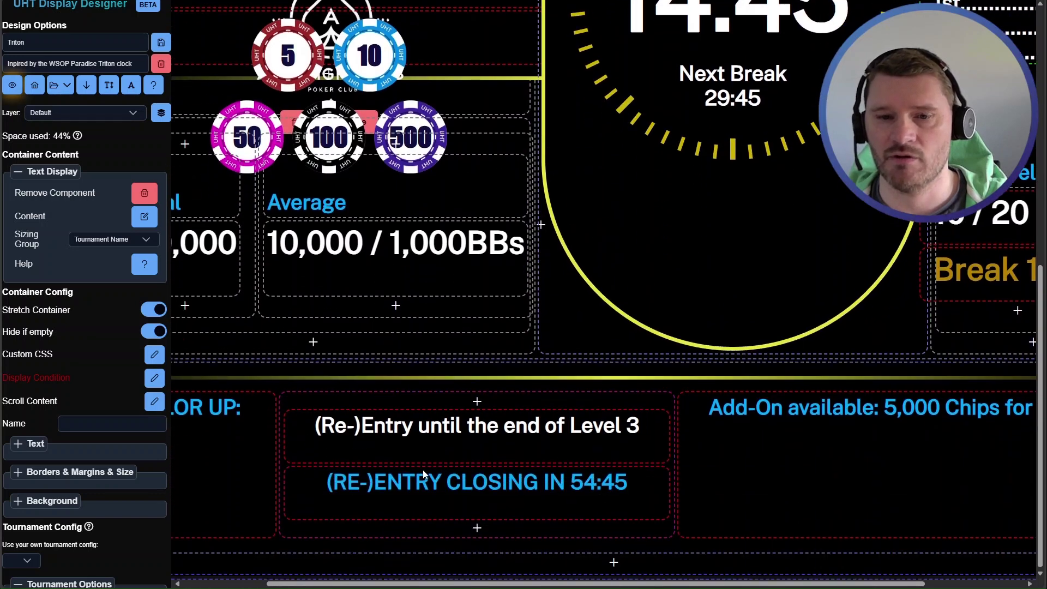
{"action": "scroll", "coordinate": [447, 459], "scroll_direction": "left", "scroll_amount": 1}
{"action": "scroll", "coordinate": [339, 495], "scroll_direction": "left", "scroll_amount": 1}
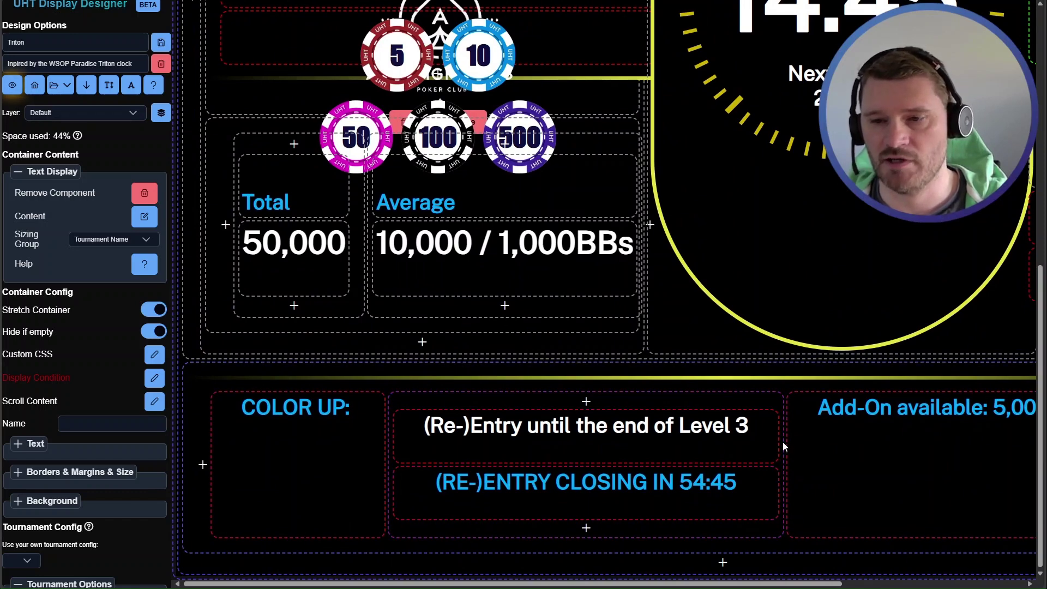
{"action": "left_click", "coordinate": [692, 445]}
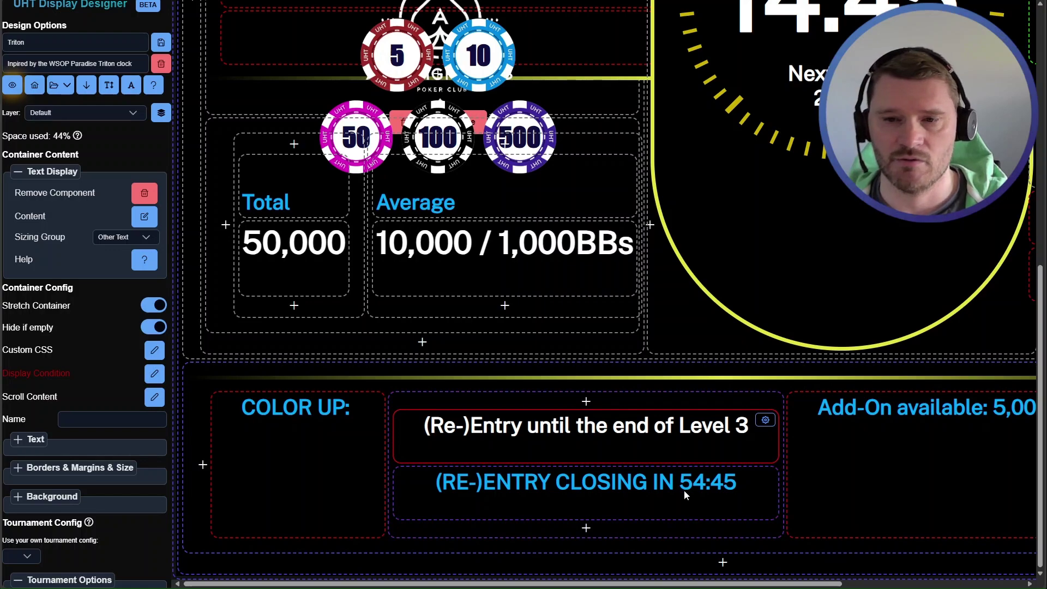
{"action": "scroll", "coordinate": [654, 489], "scroll_direction": "up", "scroll_amount": 6}
{"action": "scroll", "coordinate": [649, 489], "scroll_direction": "up", "scroll_amount": 3}
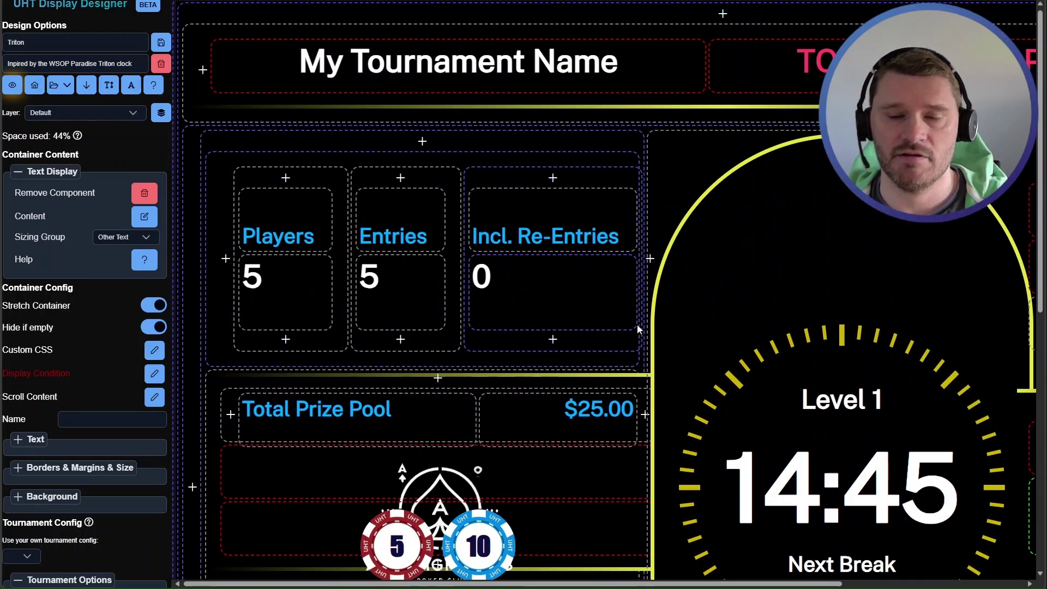
Add a Pause layer to the Triton design, save the layers and switch to the Pause layer.
{"action": "left_click", "coordinate": [161, 112]}
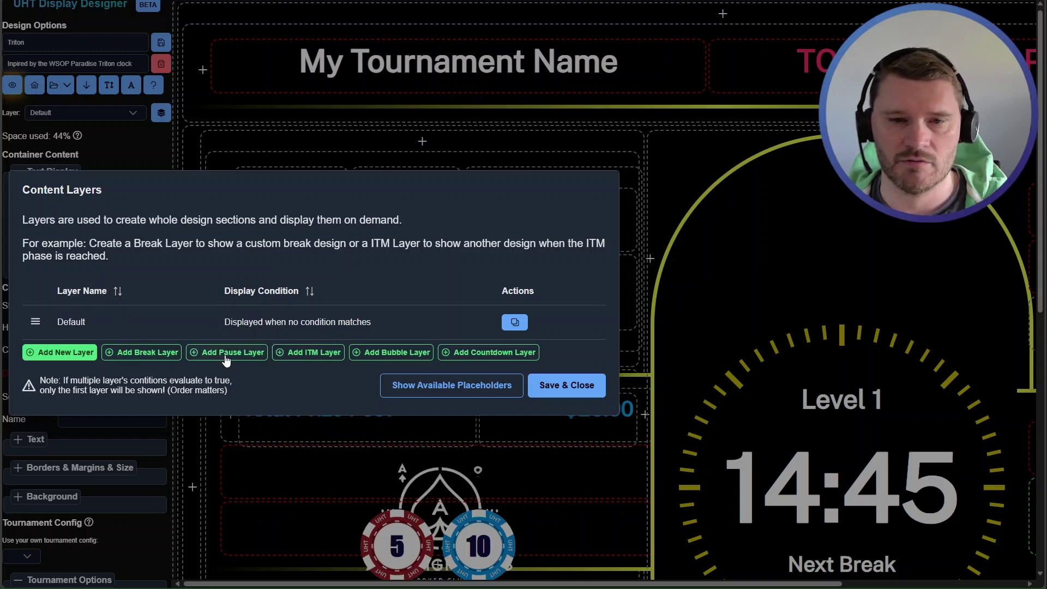
{"action": "left_click", "coordinate": [227, 360]}
{"action": "left_click", "coordinate": [267, 336]}
{"action": "left_click", "coordinate": [557, 425]}
{"action": "left_click", "coordinate": [109, 112]}
{"action": "left_click", "coordinate": [74, 174]}
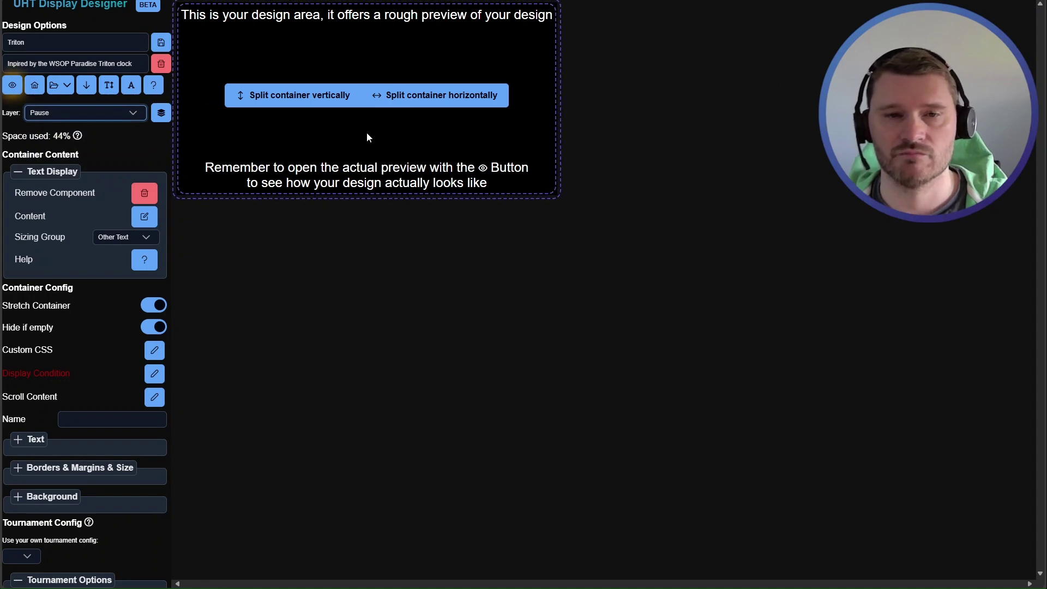
Review the Pause layer in the content layer settings and delete it.
{"action": "left_click", "coordinate": [161, 113]}
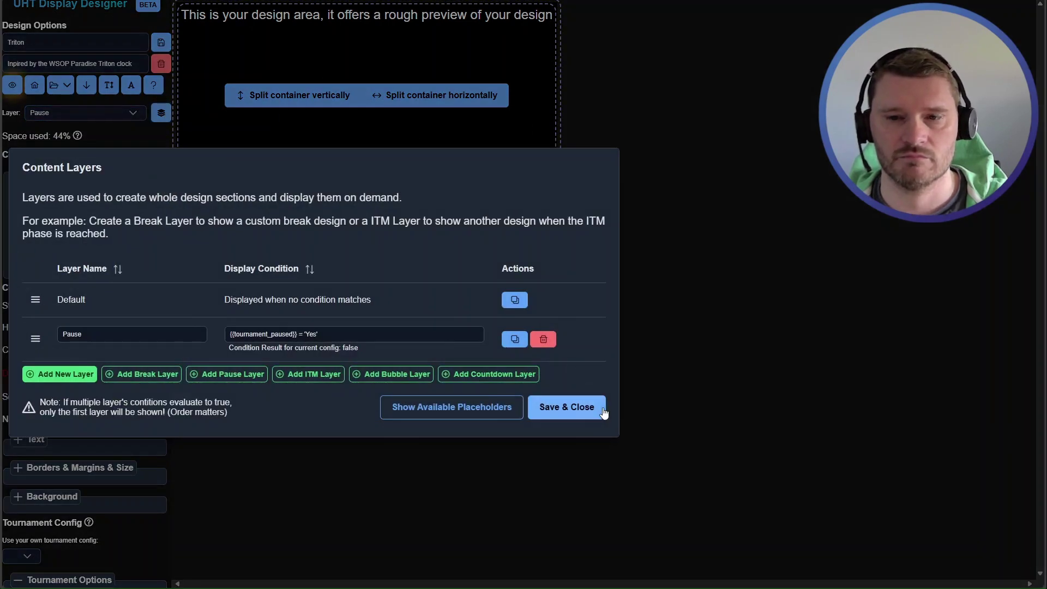
{"action": "left_click", "coordinate": [564, 418]}
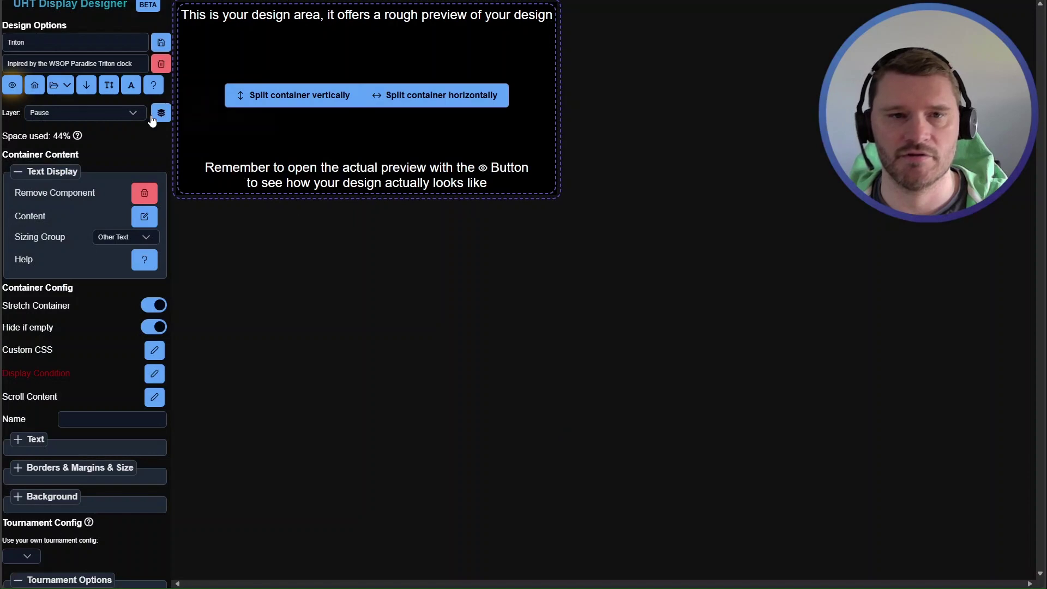
{"action": "left_click", "coordinate": [161, 112]}
{"action": "left_click", "coordinate": [543, 340]}
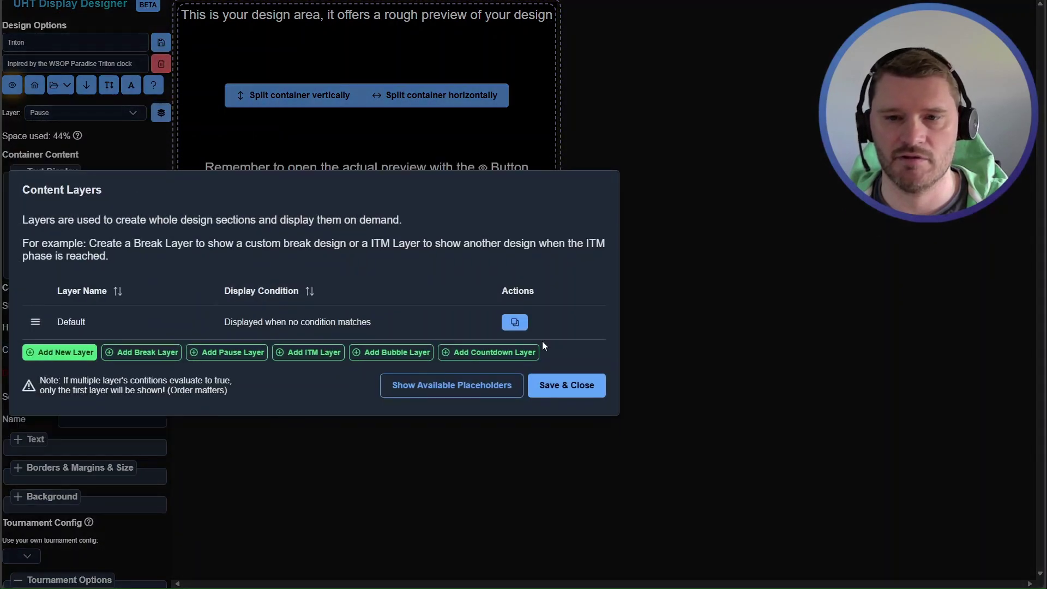
Duplicate the Default layer and copy the condition {{tournament_paused}} = 'Yes' from a newly added Pause layer.
{"action": "left_click", "coordinate": [516, 321]}
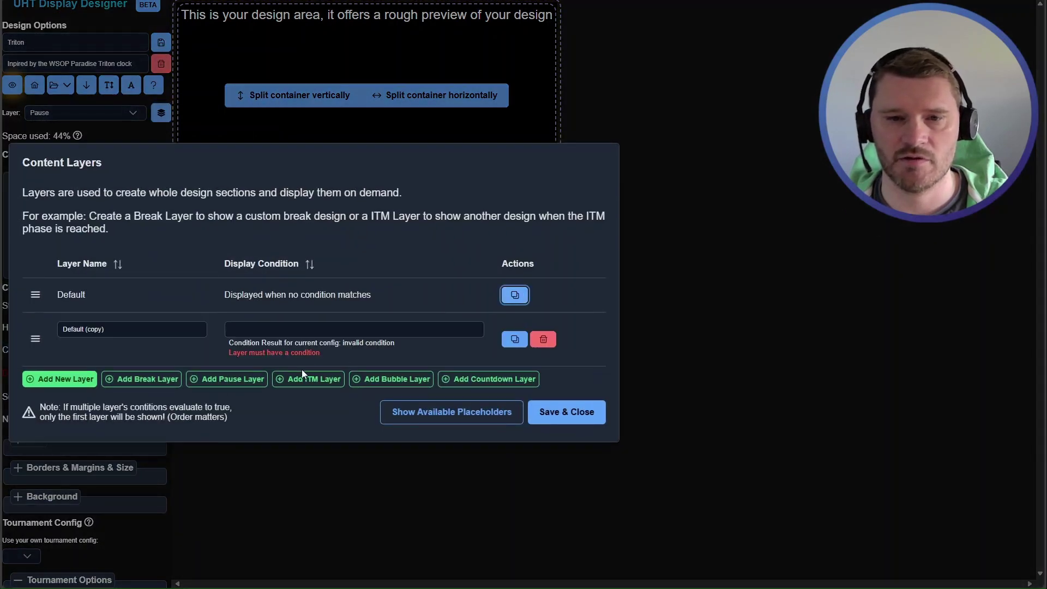
{"action": "left_click", "coordinate": [234, 380]}
{"action": "triple_click", "coordinate": [342, 367]}
{"action": "key", "text": "ctrl+c"}
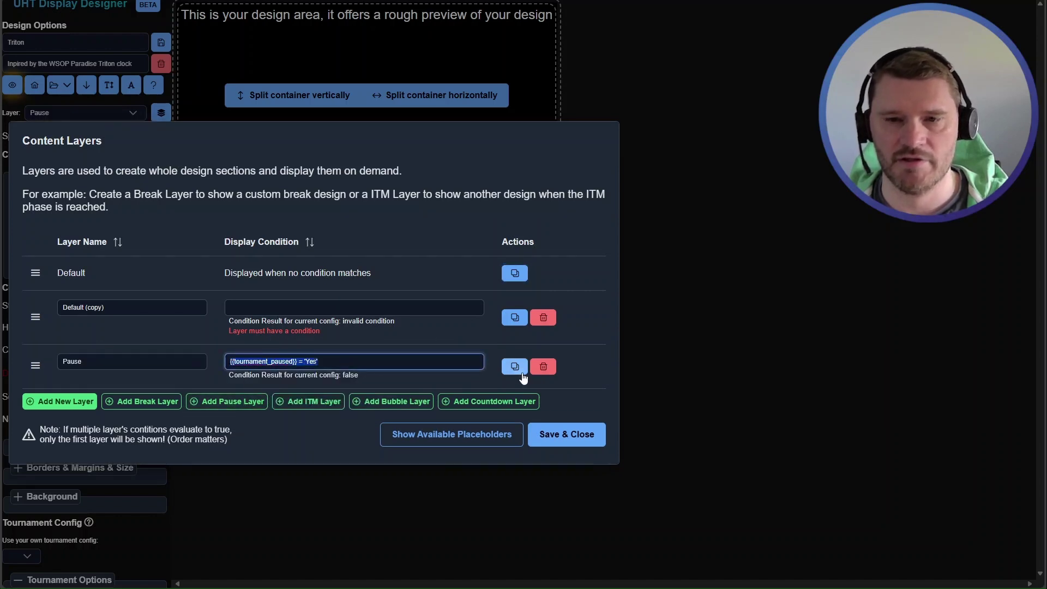
Delete the Pause layer, then save the Default (copy) layer with the display condition {{tournament_paused}} = 'Yes'.
{"action": "left_click", "coordinate": [543, 366]}
{"action": "left_click", "coordinate": [381, 334]}
{"action": "key", "text": "ctrl+v"}
{"action": "left_click", "coordinate": [561, 417]}
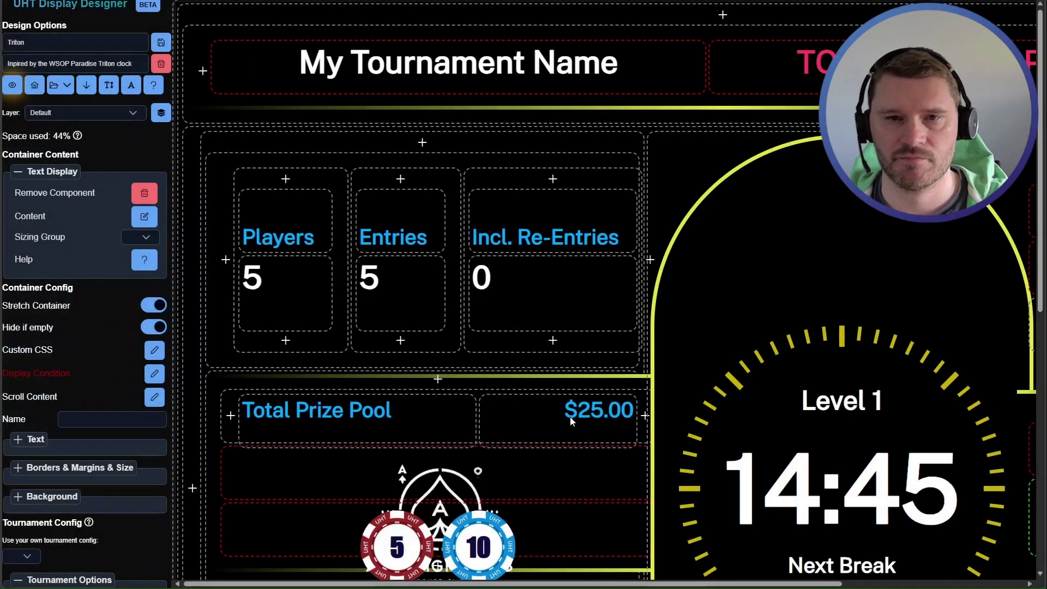
Switch to the Default (copy) layer and delete the container with the tournament name from its header.
{"action": "left_click", "coordinate": [81, 112]}
{"action": "left_click", "coordinate": [78, 163]}
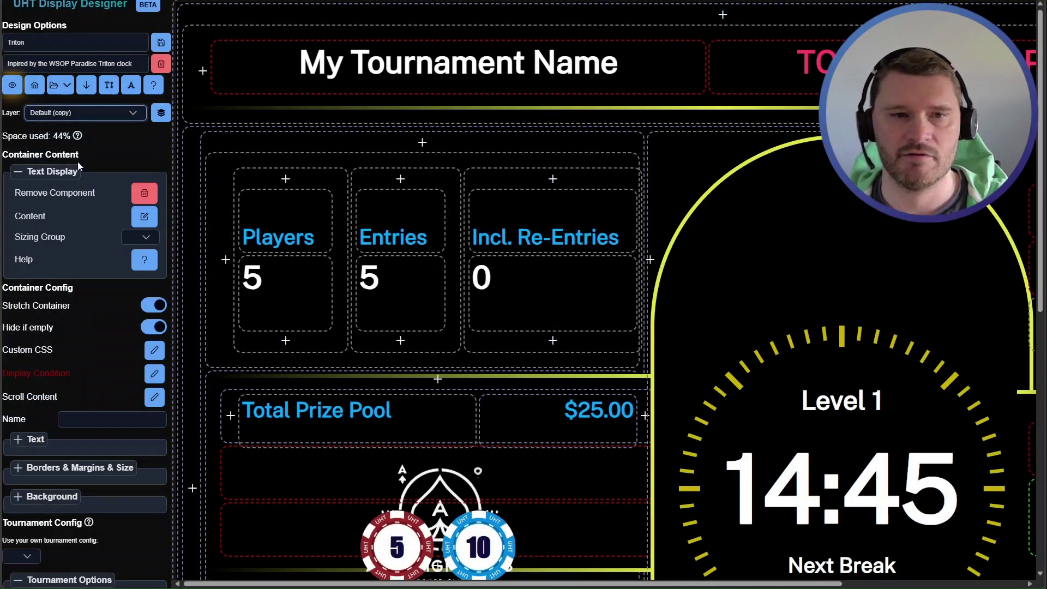
{"action": "left_click", "coordinate": [68, 113]}
{"action": "left_click", "coordinate": [79, 163]}
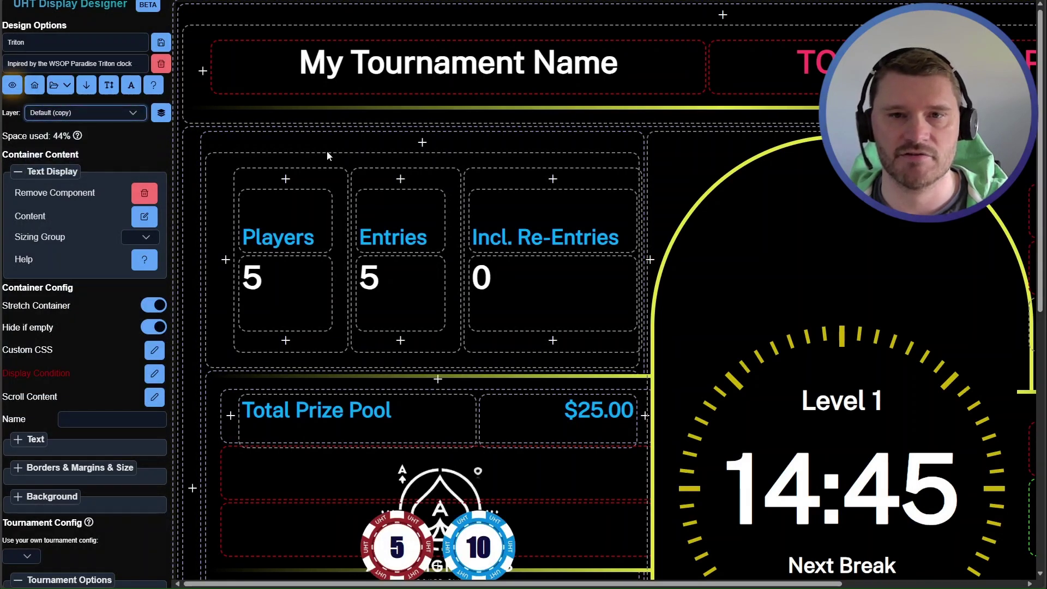
{"action": "left_click", "coordinate": [676, 88]}
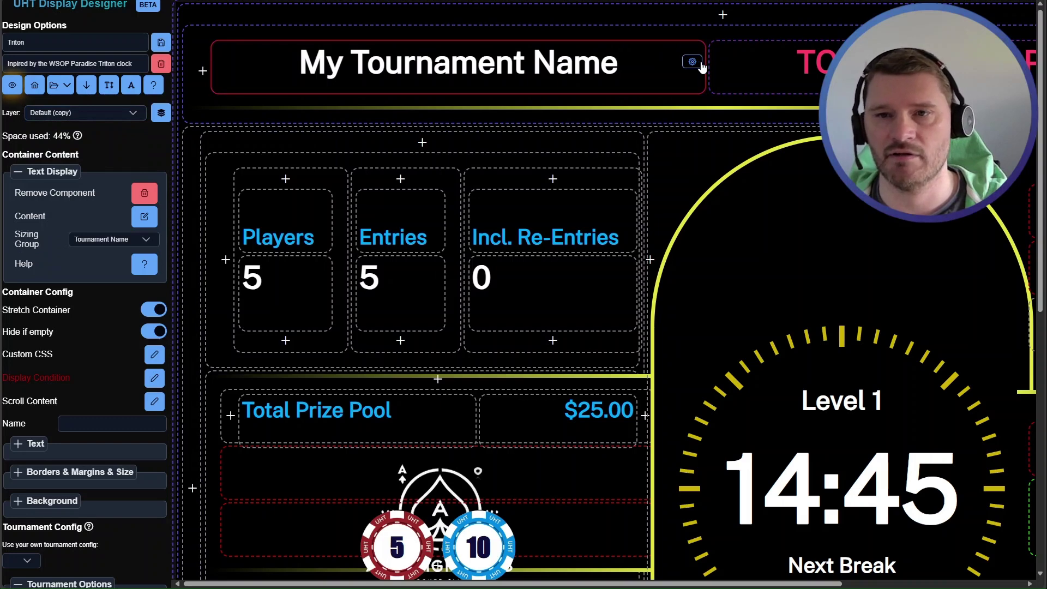
{"action": "left_click", "coordinate": [692, 62]}
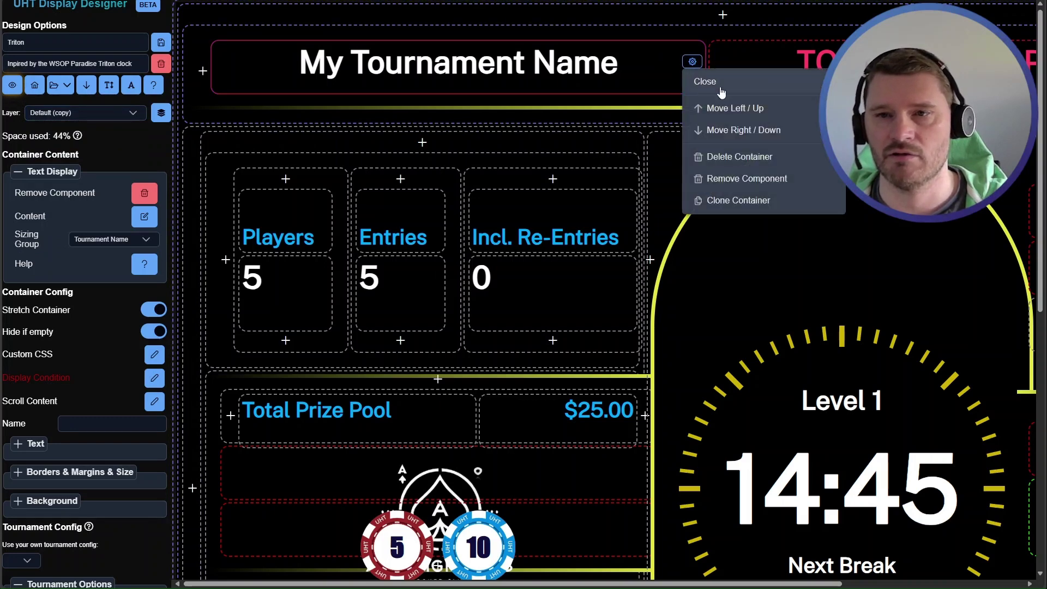
{"action": "left_click", "coordinate": [750, 157]}
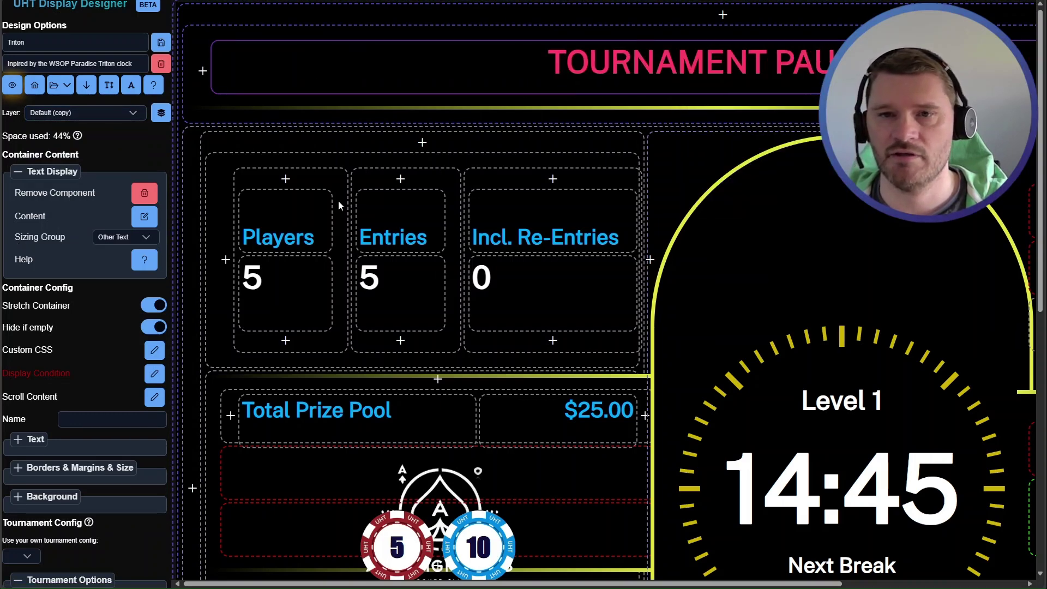
Clear the display condition of the tournament paused header text on the Default (copy) layer.
{"action": "left_click", "coordinate": [155, 373]}
{"action": "key", "text": "ctrl+a"}
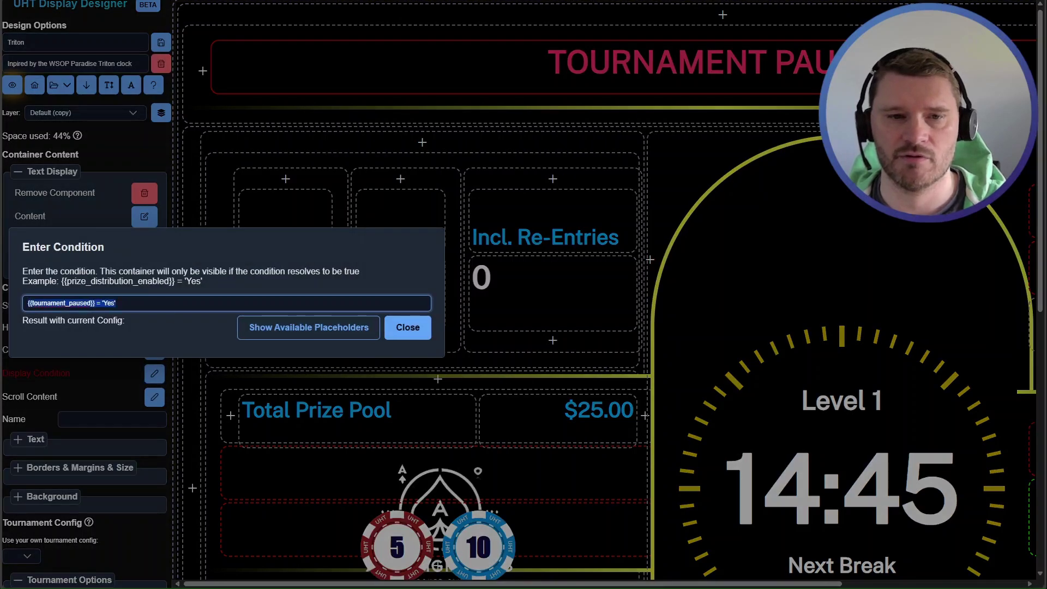
{"action": "key", "text": "BackSpace"}
{"action": "left_click", "coordinate": [401, 329]}
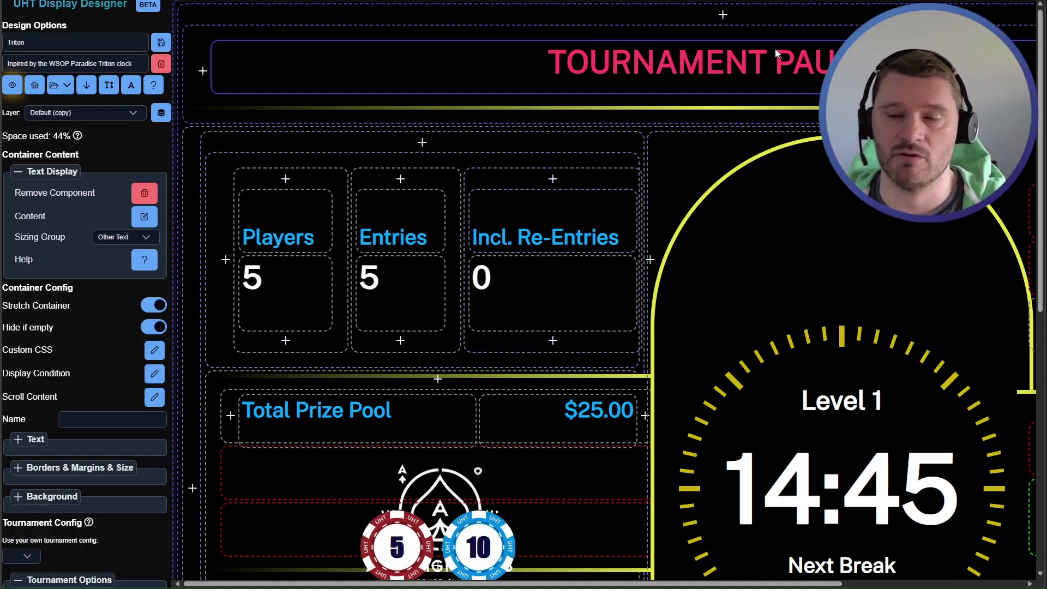
Switch back to the Default layer, then leave the designer for the tournaments overview.
{"action": "left_click", "coordinate": [125, 113]}
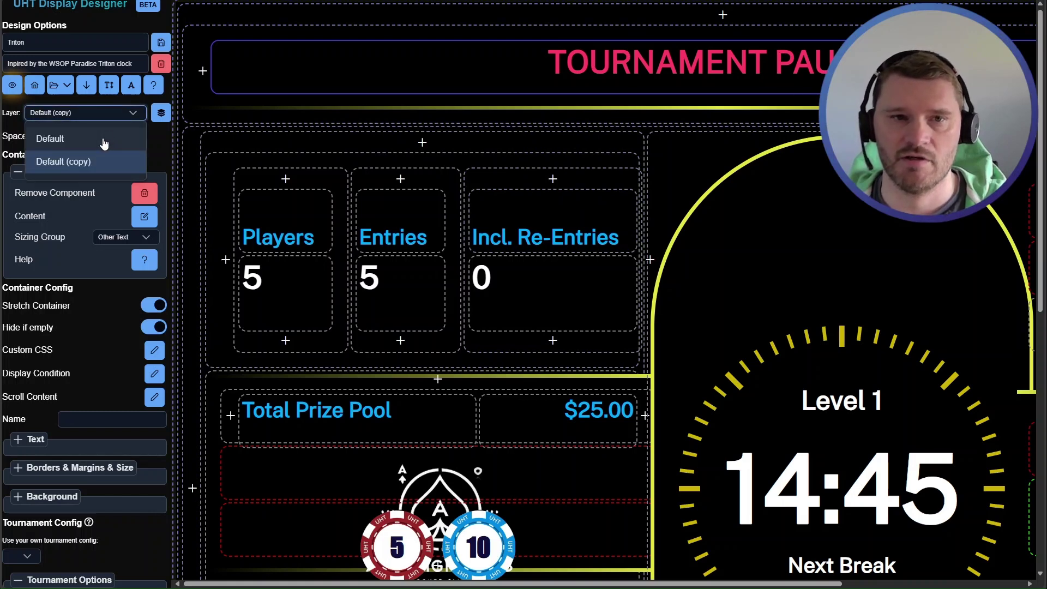
{"action": "left_click", "coordinate": [105, 141]}
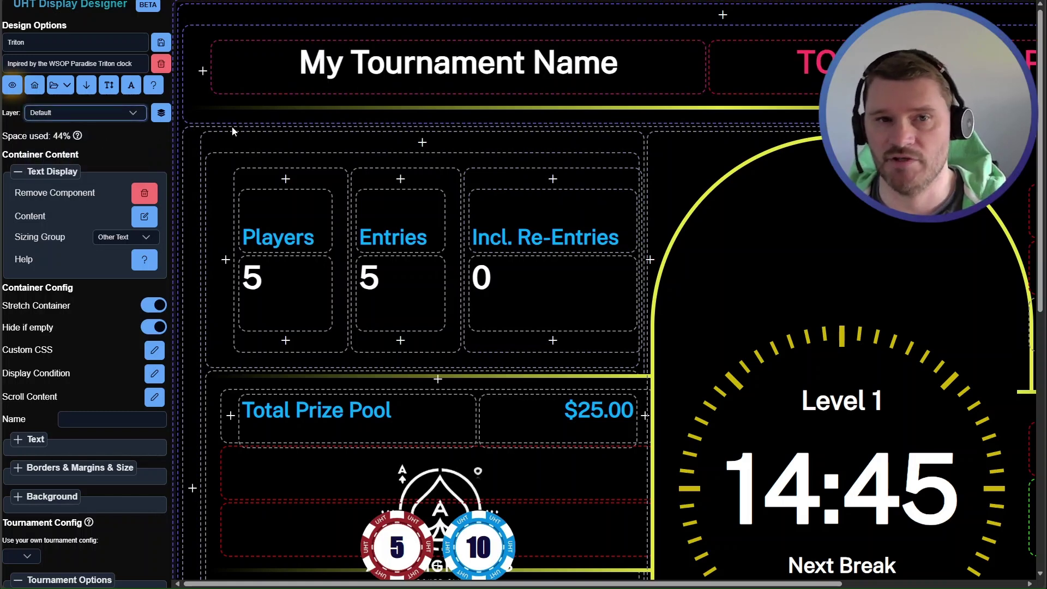
{"action": "left_click", "coordinate": [36, 84]}
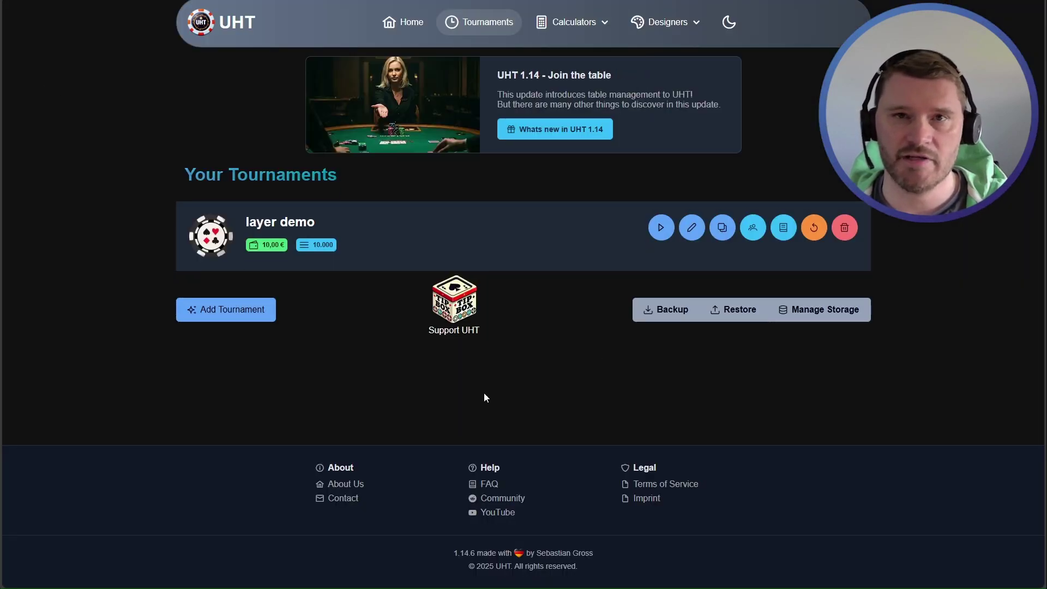